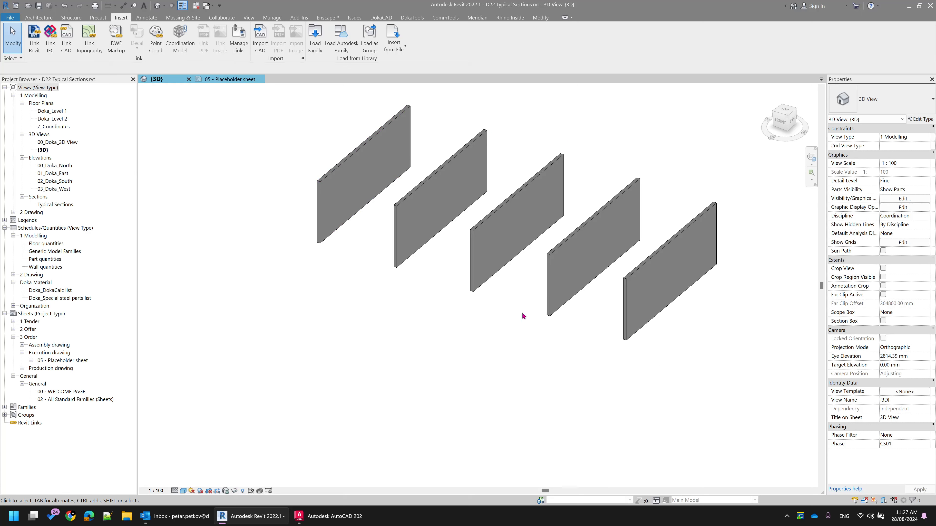
# Activate the Typical Sections viewport on sheet 05 and locate its first wall in the 3D view by selecting it
pyautogui.scroll(-2, 450, 349)
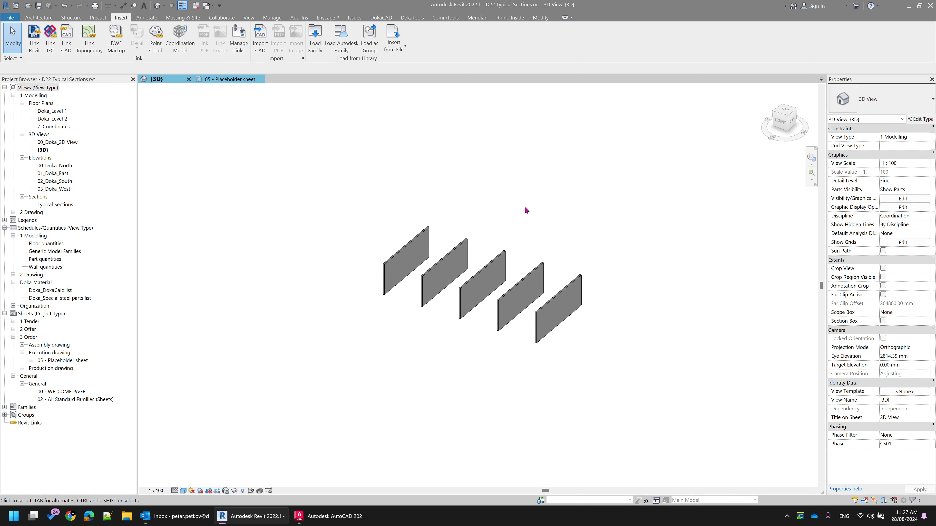
pyautogui.click(224, 79)
pyautogui.scroll(-4, 285, 342)
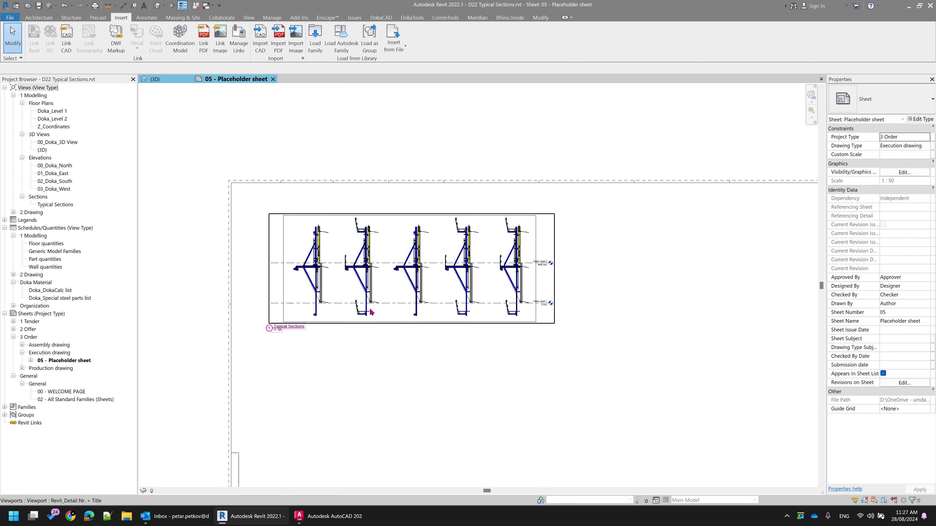
pyautogui.scroll(5, 346, 284)
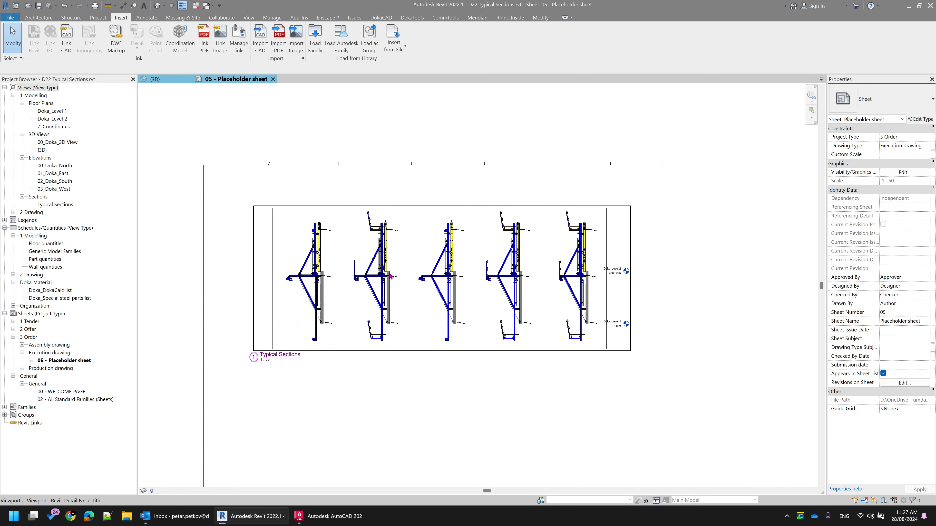
pyautogui.doubleClick(326, 298)
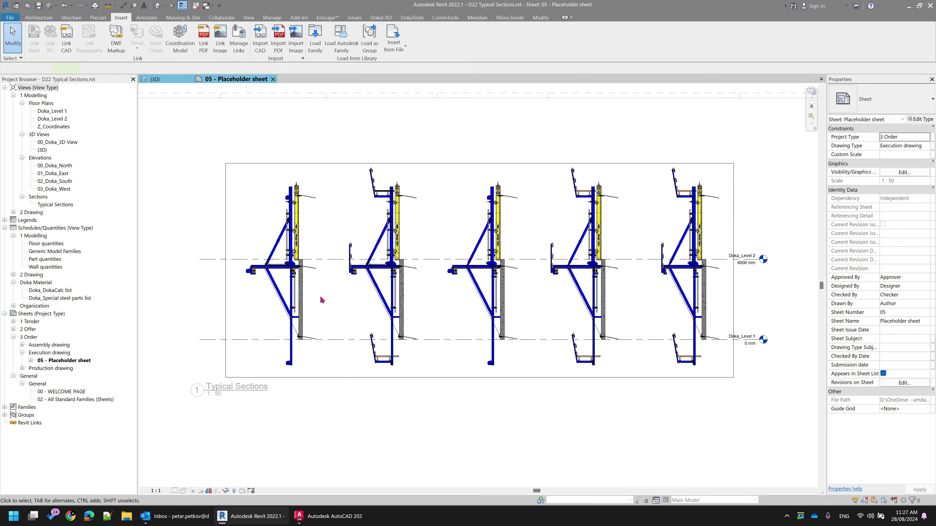
pyautogui.click(305, 292)
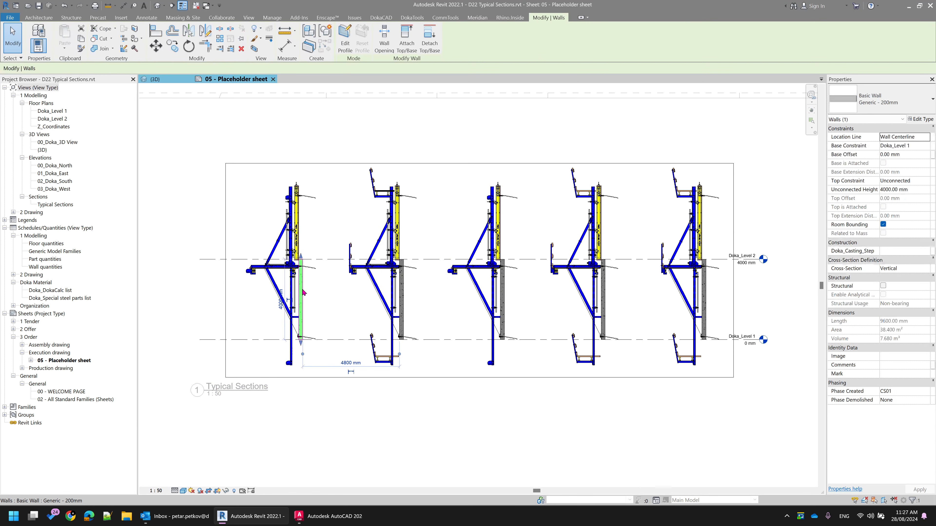
pyautogui.click(155, 79)
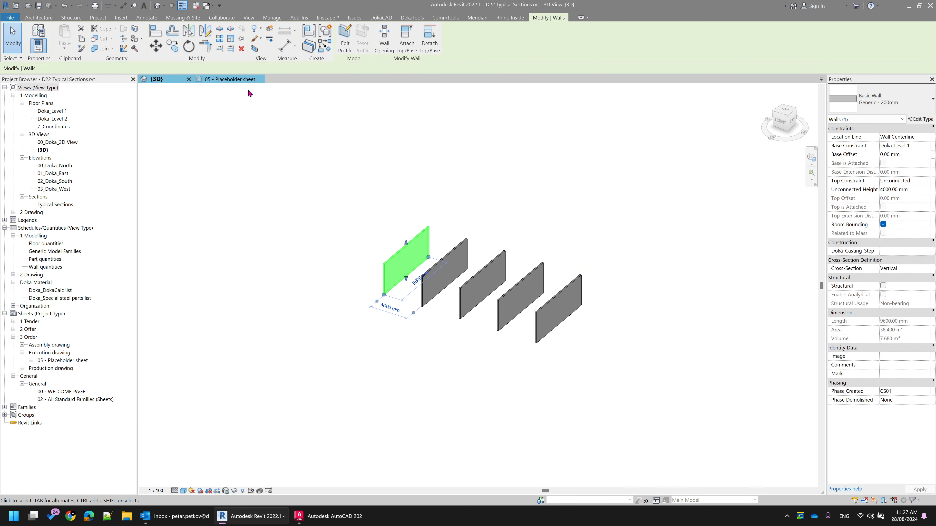
pyautogui.click(230, 79)
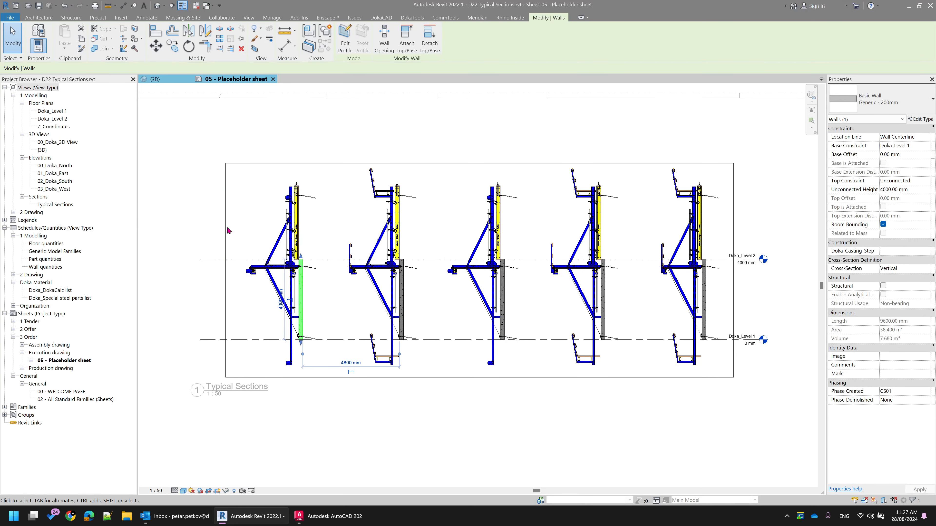
# Inspect the formwork detail item on the first wall of the Typical Sections viewport, then deactivate the view
pyautogui.scroll(2, 272, 239)
pyautogui.click(363, 221)
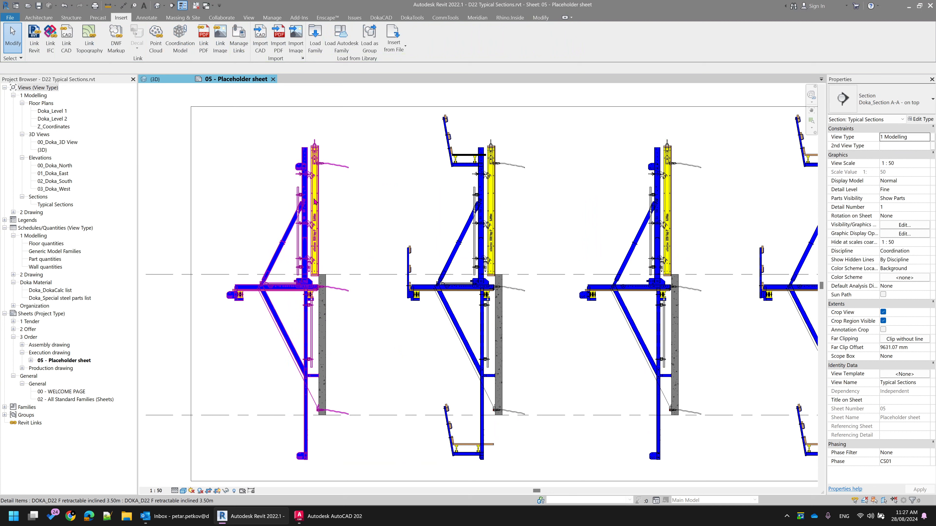
pyautogui.click(362, 205)
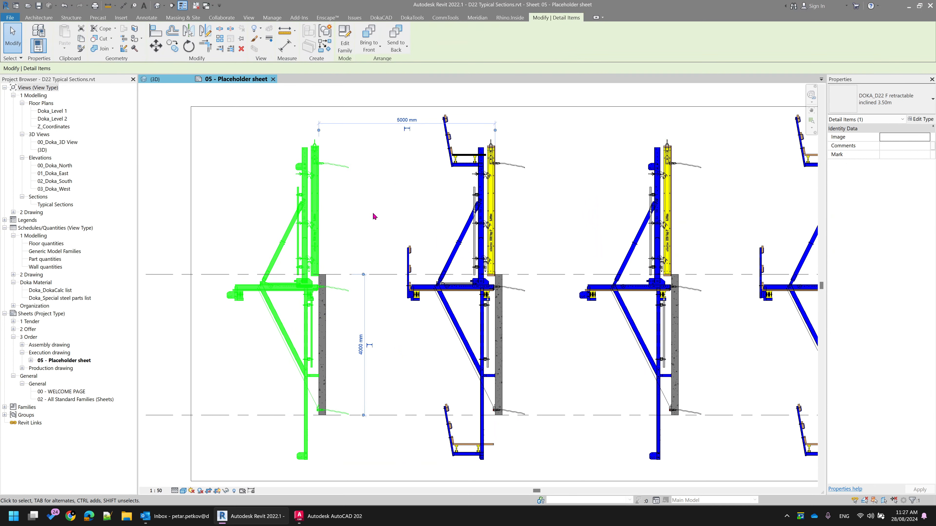
pyautogui.click(380, 211)
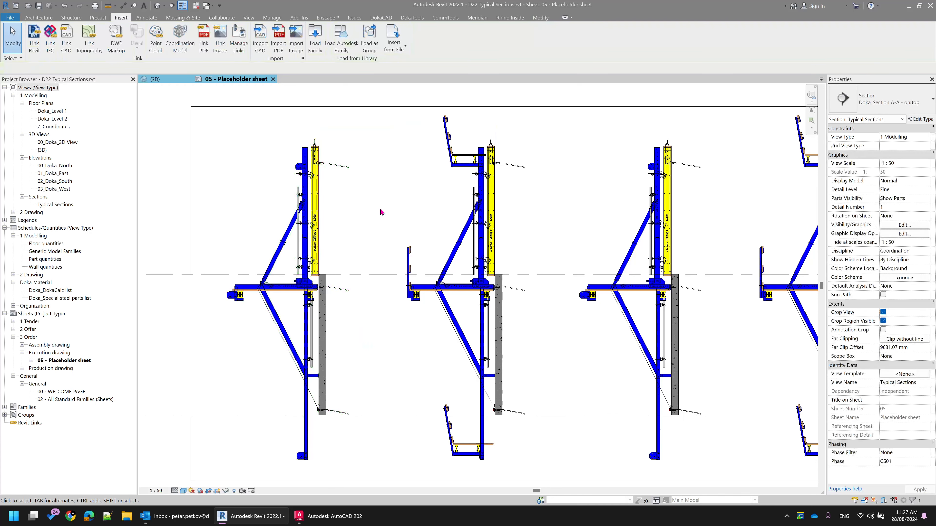
pyautogui.scroll(-3, 381, 212)
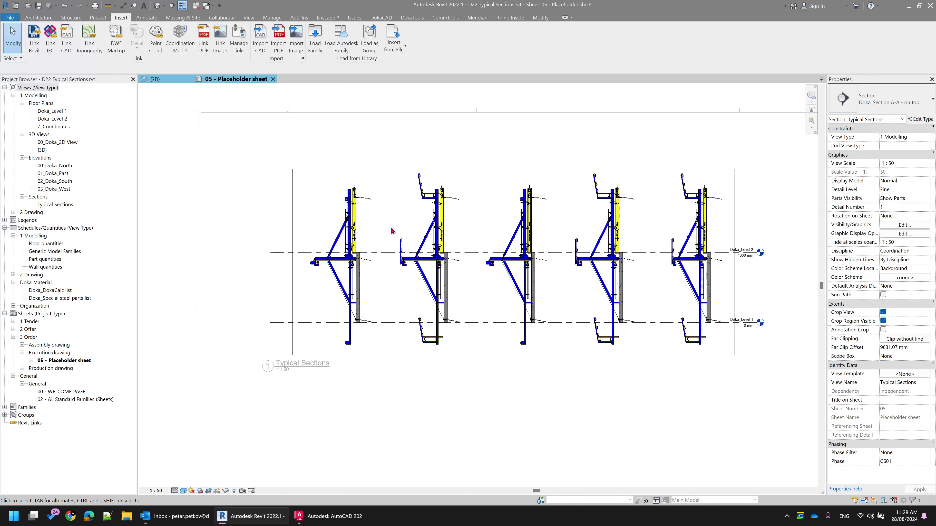
pyautogui.scroll(-1, 390, 235)
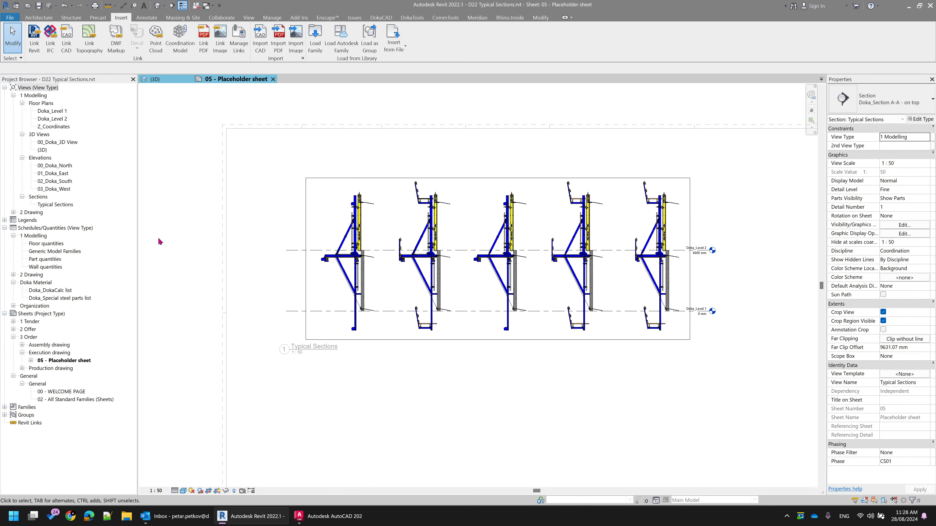
pyautogui.click(365, 362)
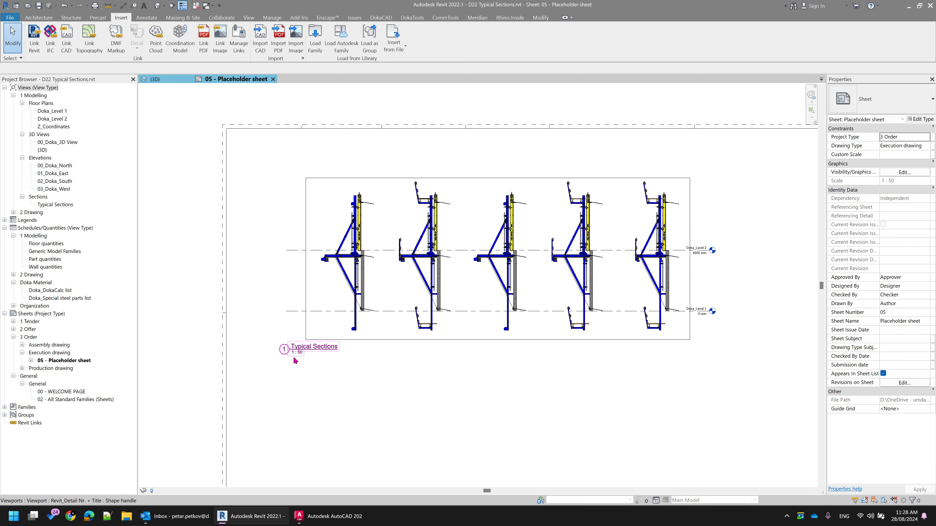
# Set the Typical Sections viewport's view scale to 1 : 25 and return to the sheet
pyautogui.doubleClick(389, 226)
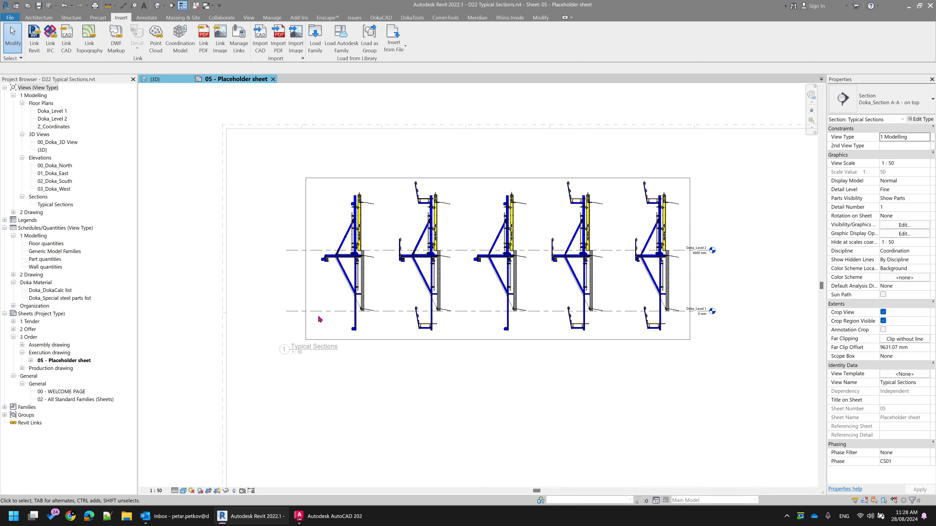
pyautogui.click(165, 491)
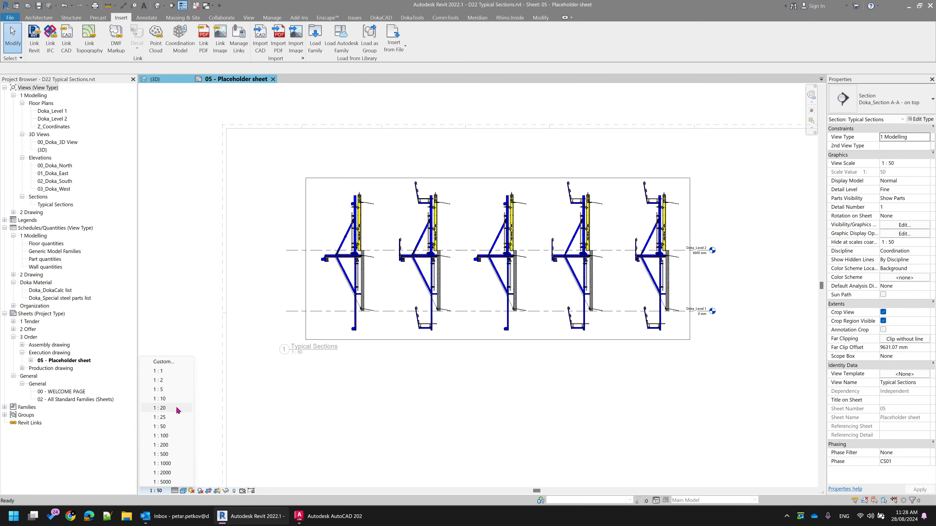
pyautogui.click(189, 416)
pyautogui.scroll(-1, 301, 356)
pyautogui.doubleClick(504, 388)
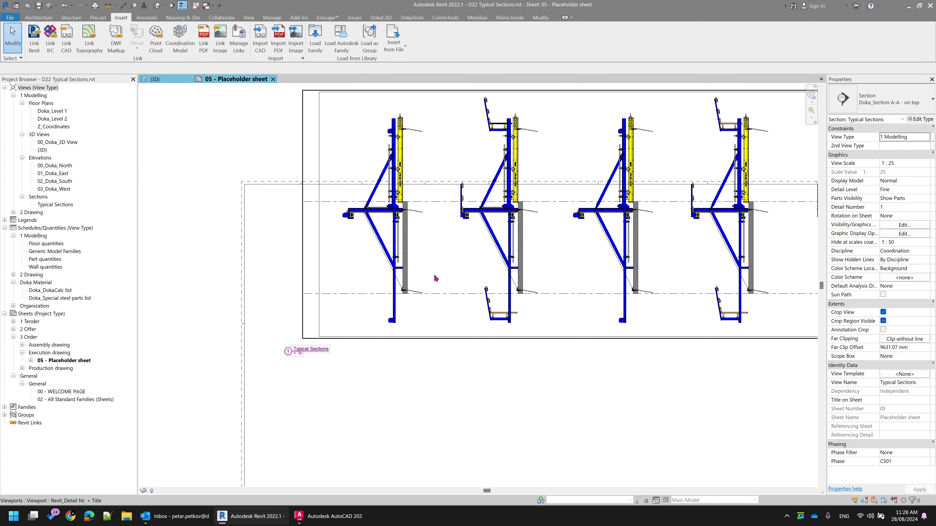
# Move the Typical Sections viewport down so that it fits inside the sheet frame
pyautogui.click(395, 211)
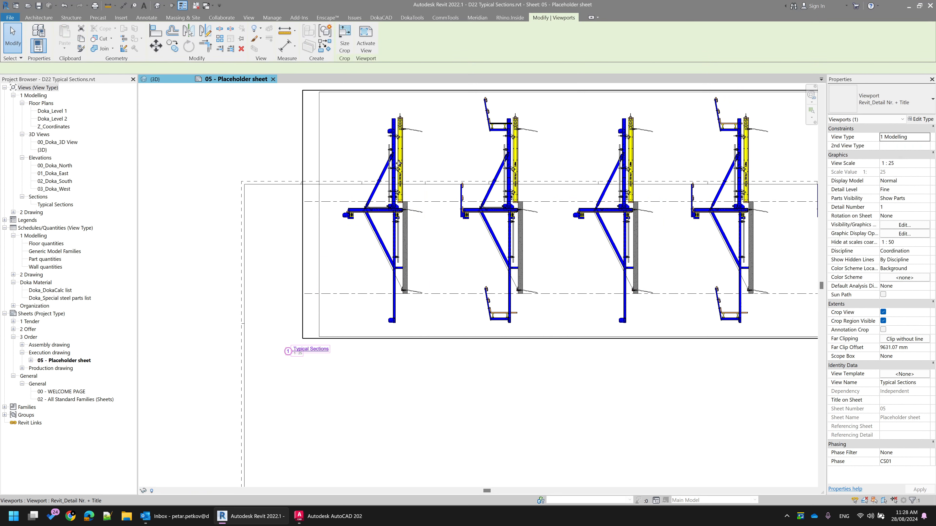
pyautogui.scroll(-1, 450, 383)
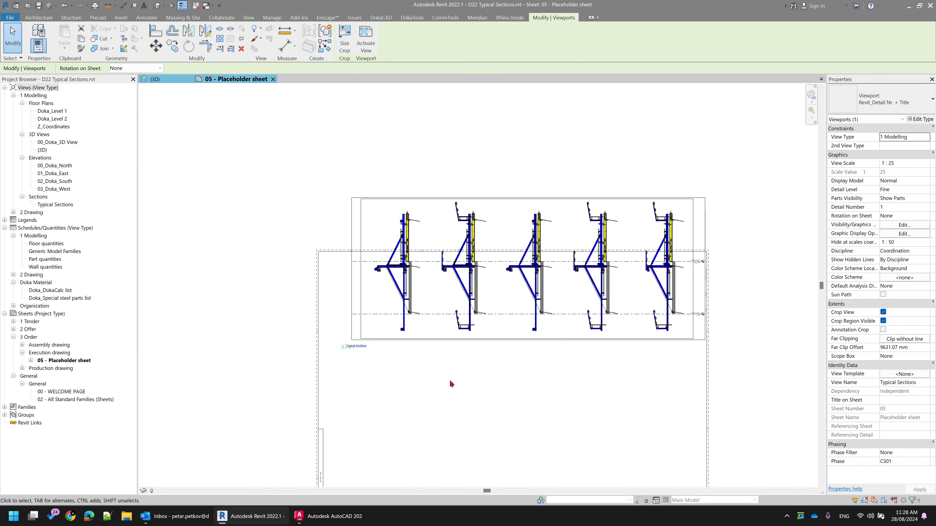
pyautogui.click(439, 407)
pyautogui.moveTo(485, 339); pyautogui.dragTo(470, 397)
pyautogui.click(477, 421)
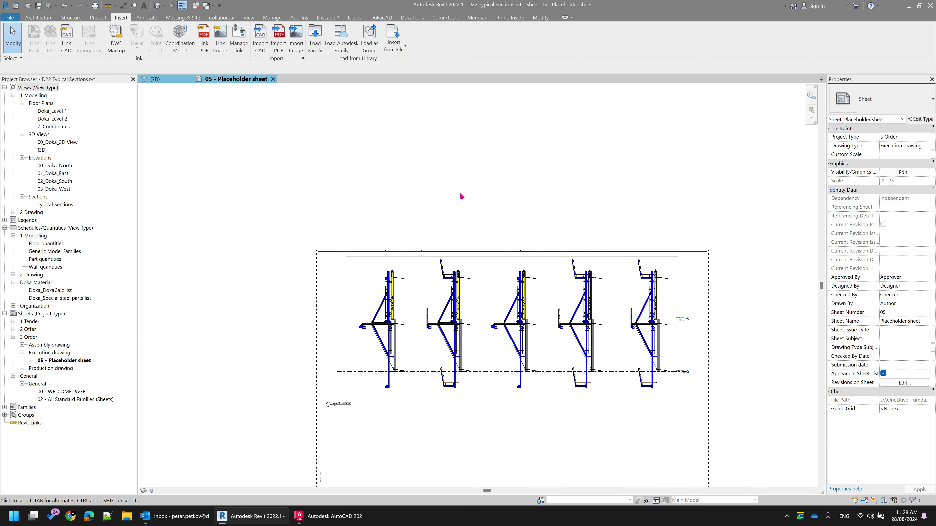
# Open the DokaCAD catalogue and switch the formwork sets to MEAAP
pyautogui.click(382, 19)
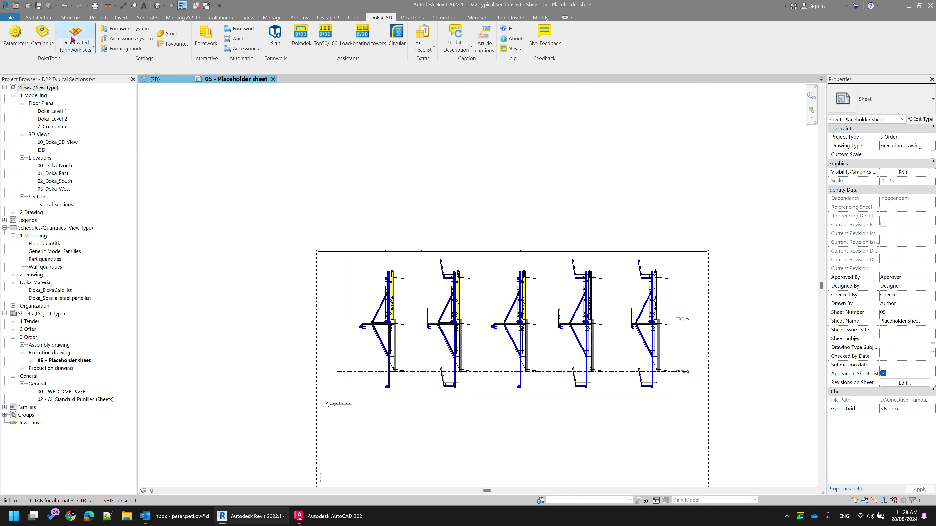
pyautogui.click(47, 41)
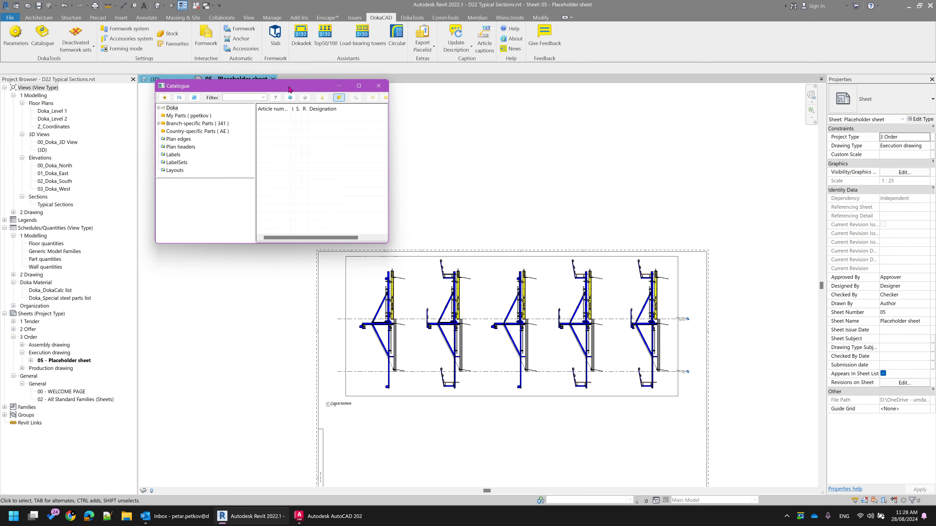
pyautogui.click(76, 47)
pyautogui.click(66, 88)
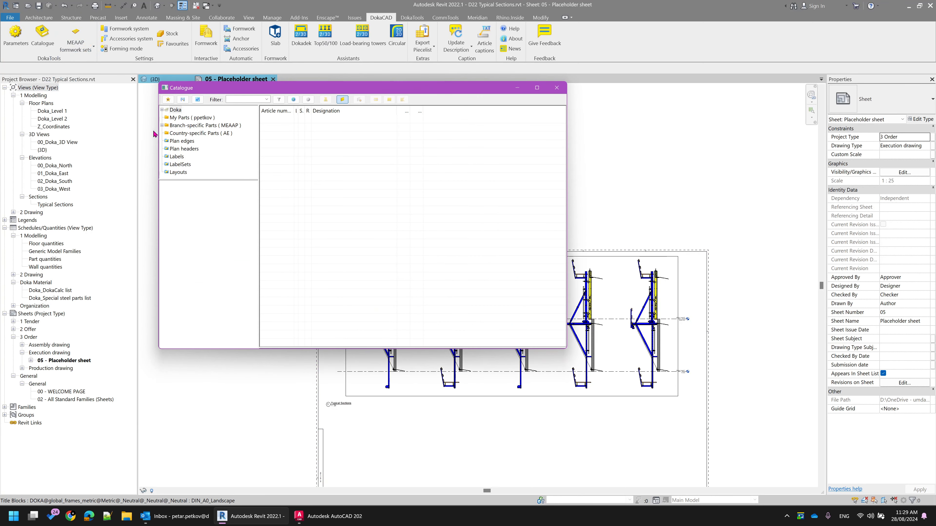
# Browse the catalogue's MEAAP branch-specific parts to 95_Detail Items, Dam formwork D22, Typical Sections
pyautogui.doubleClick(173, 126)
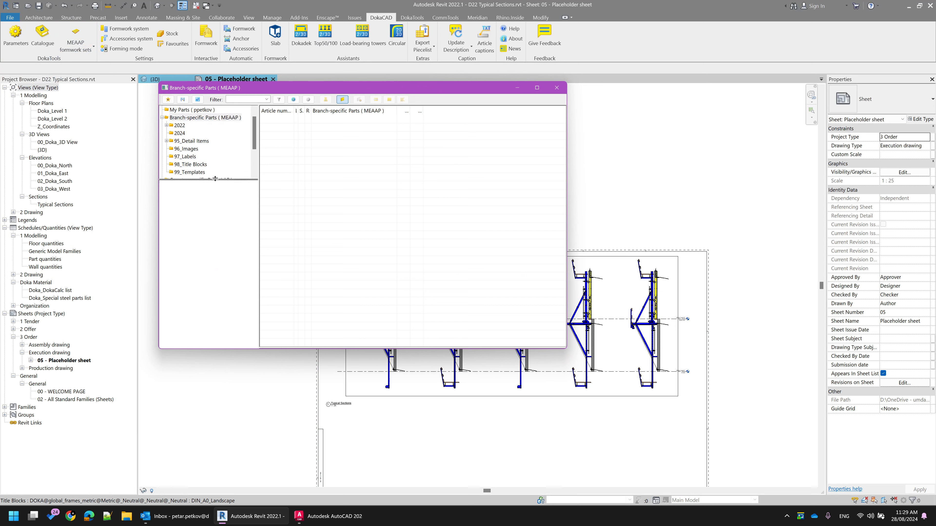
pyautogui.moveTo(214, 179); pyautogui.dragTo(214, 222)
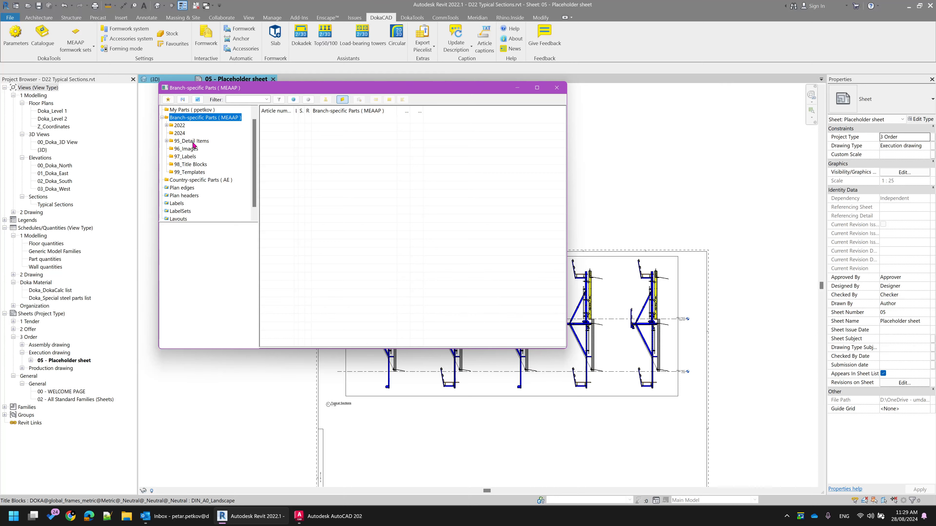
pyautogui.click(166, 141)
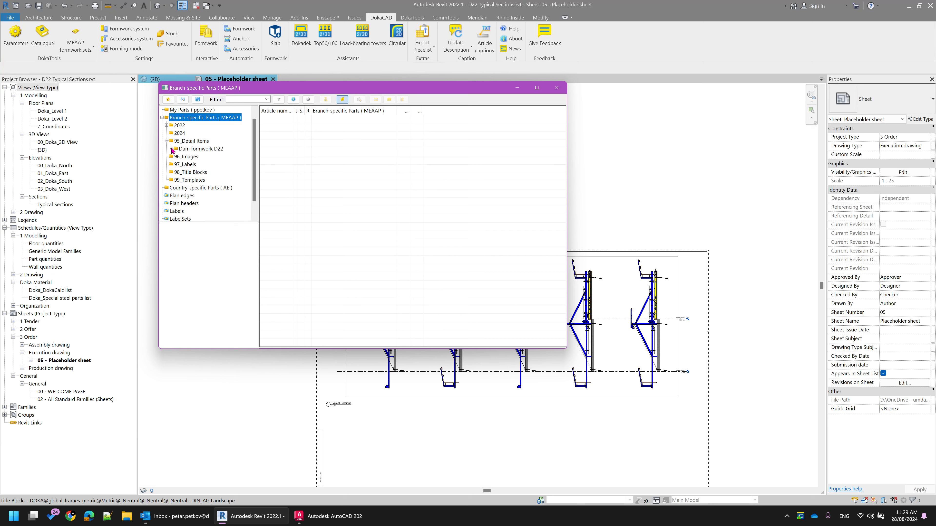
pyautogui.click(171, 149)
pyautogui.click(196, 157)
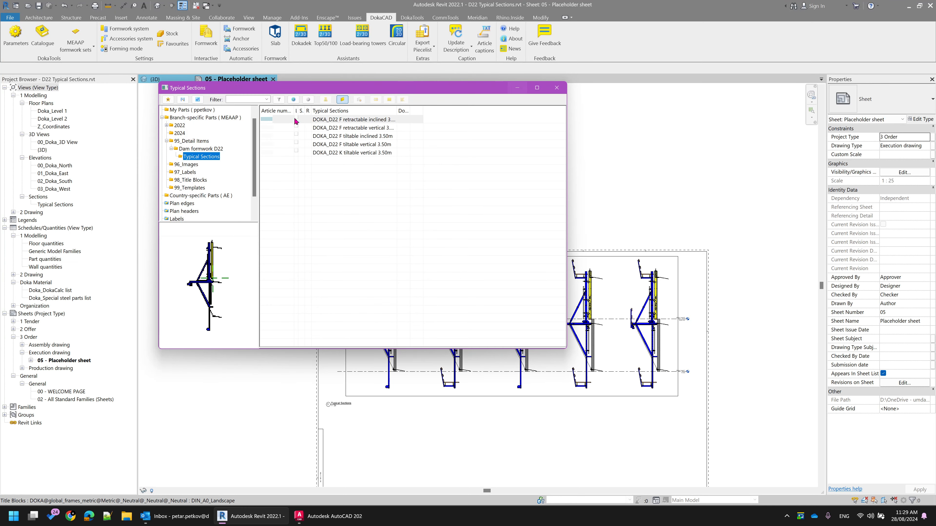
# Try to place the DOKA_D22 F tiltable inclined 3.50m detail item from the catalogue in the Typical Sections view
pyautogui.click(354, 129)
pyautogui.click(358, 137)
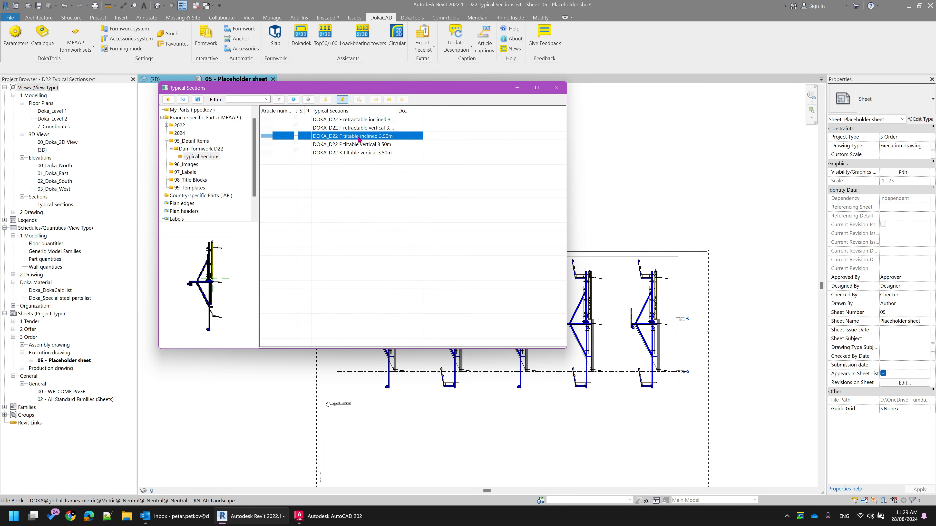
pyautogui.doubleClick(360, 136)
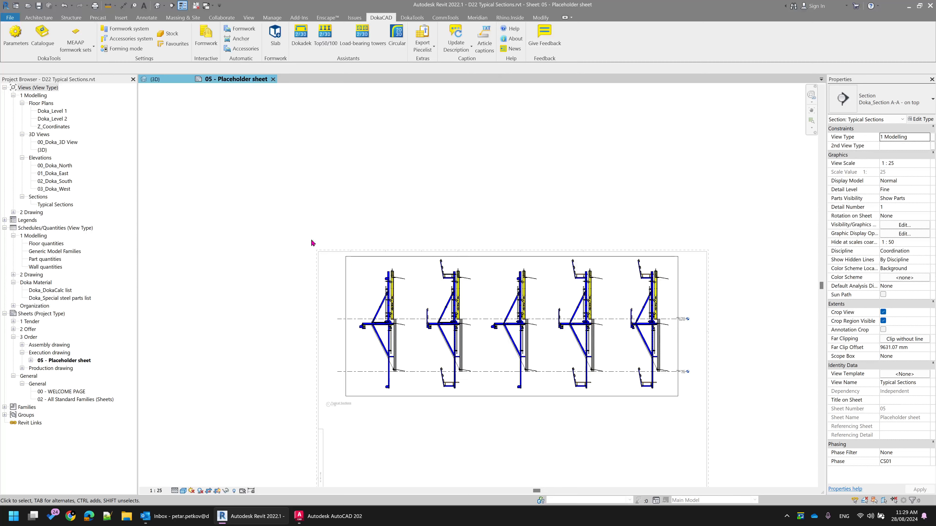
pyautogui.doubleClick(343, 136)
pyautogui.scroll(3, 358, 280)
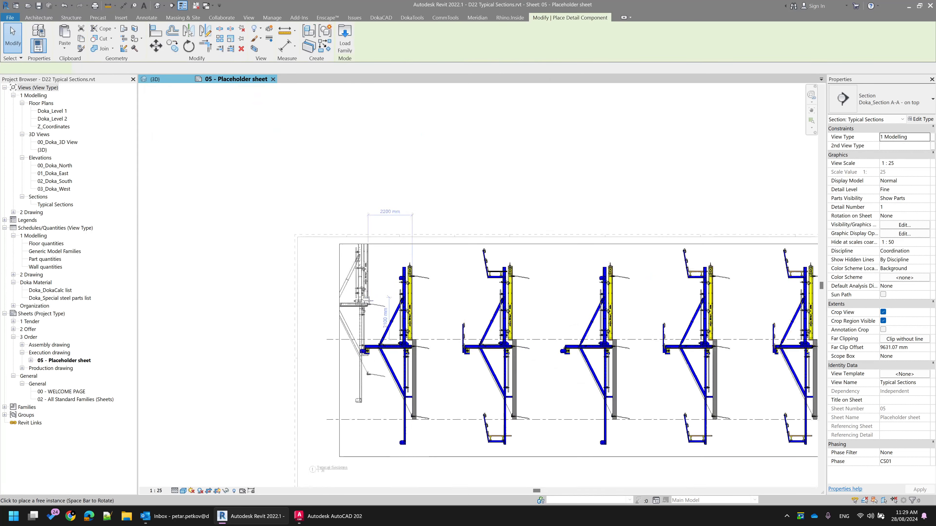
pyautogui.scroll(2, 372, 303)
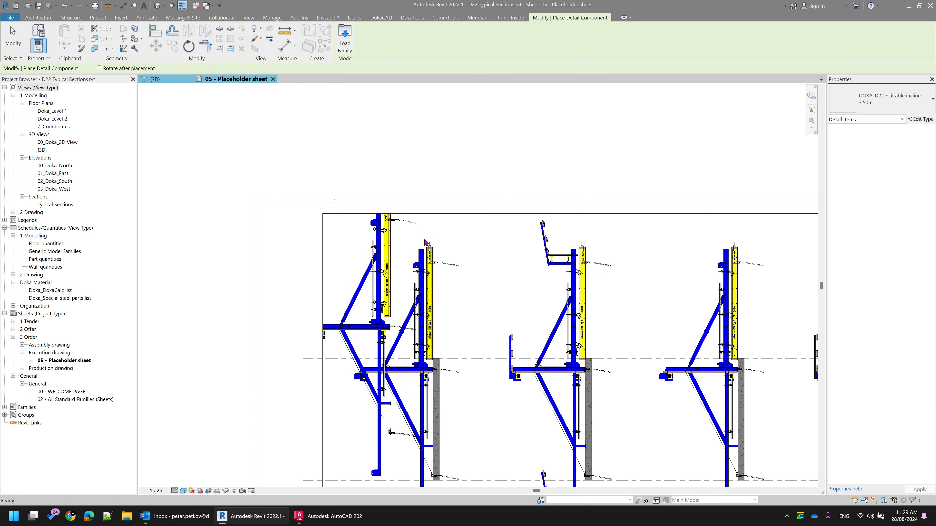
pyautogui.press('Escape')
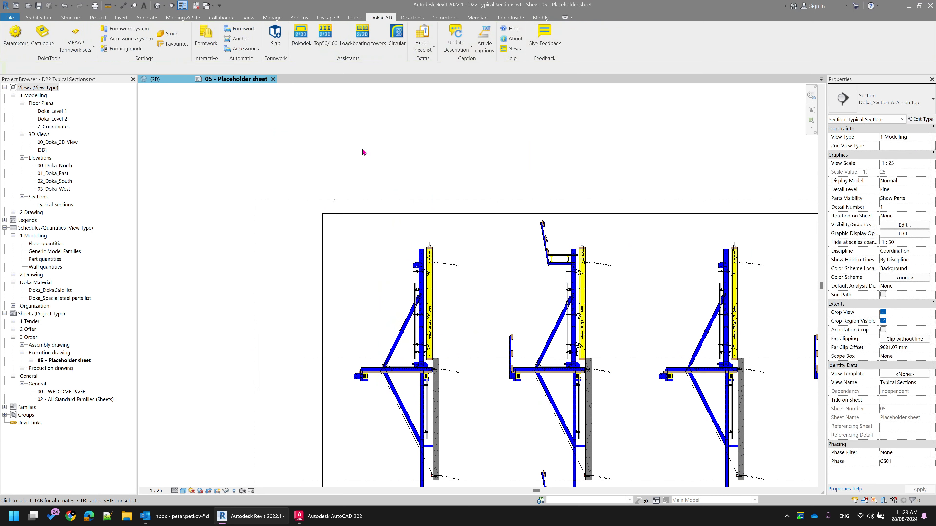
# Switch to AutoCAD and examine the D22 typical section drawings, including the first section's position relative to the origin
pyautogui.click(327, 516)
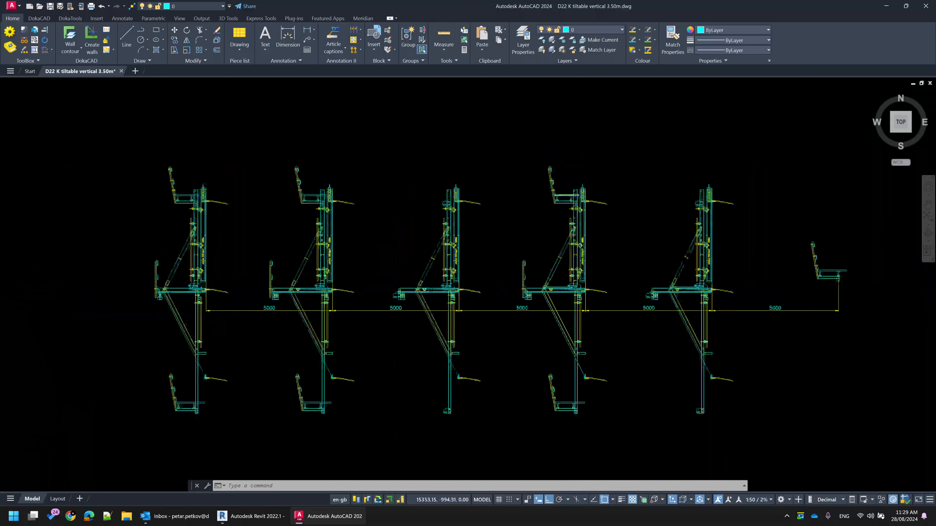
pyautogui.scroll(-2, 592, 303)
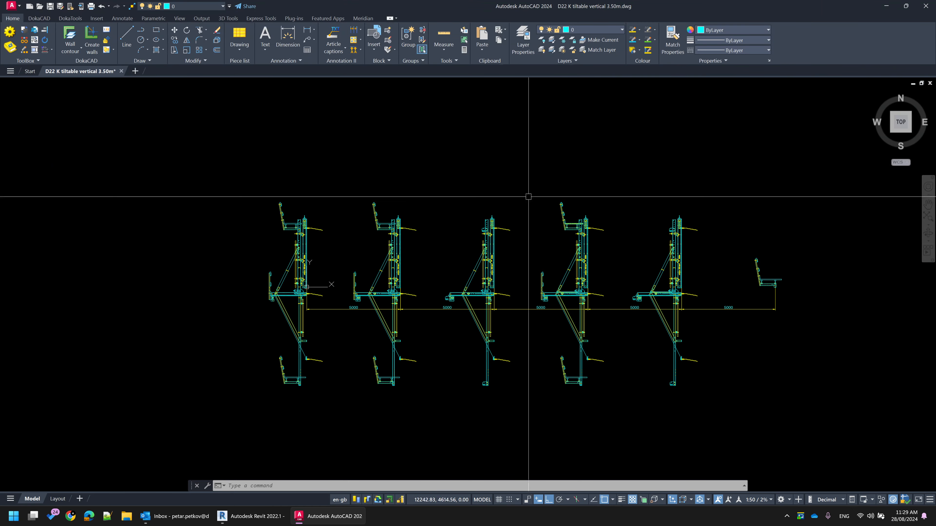
pyautogui.scroll(3, 271, 245)
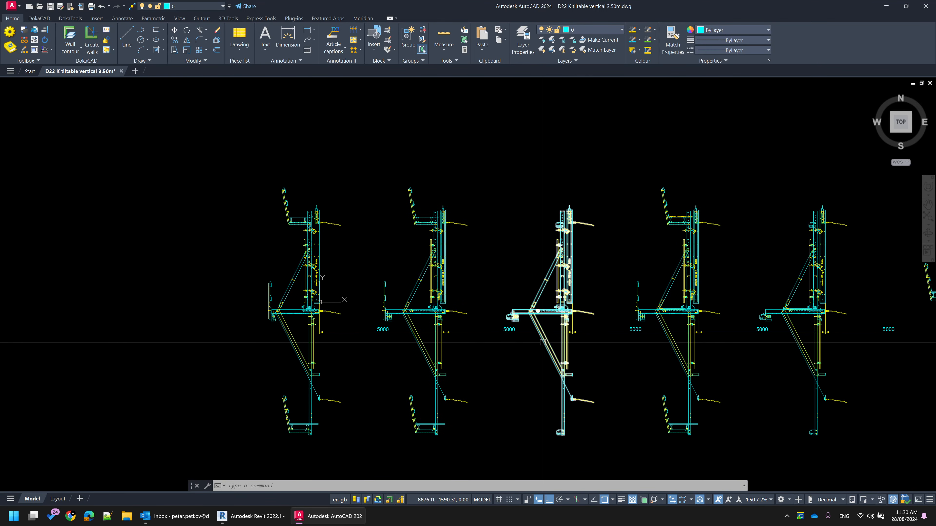
pyautogui.scroll(4, 320, 294)
pyautogui.scroll(4, 319, 266)
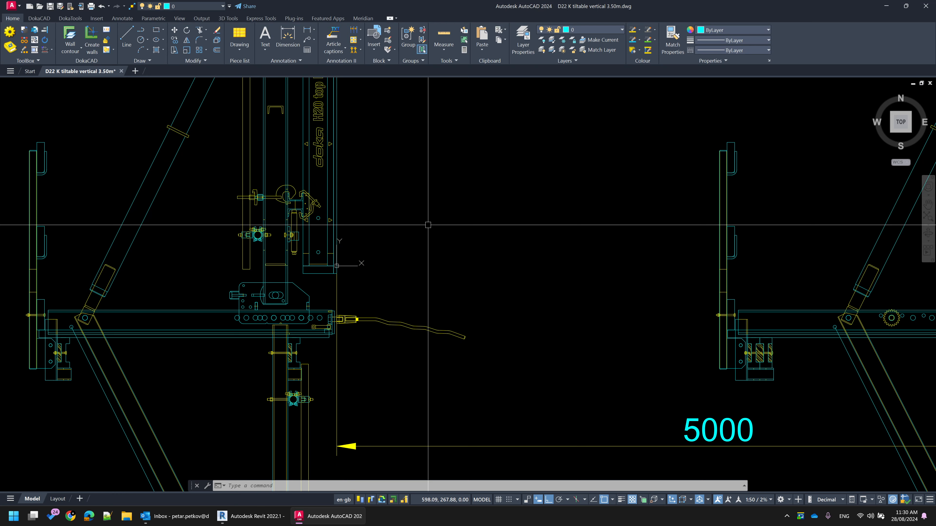
# Examine the row of D22 typical sections and the 5000 spacing between them
pyautogui.scroll(-8, 428, 224)
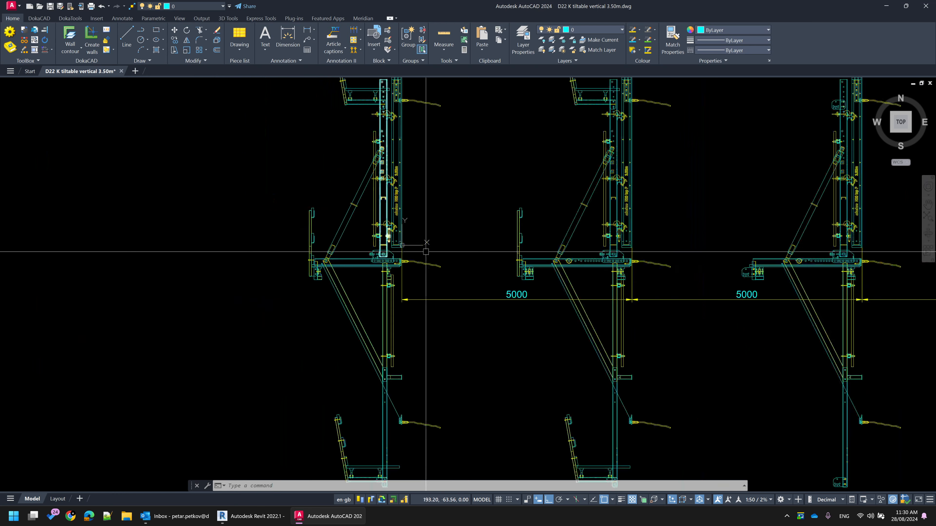
pyautogui.moveTo(640, 302); pyautogui.dragTo(479, 324, button='middle')
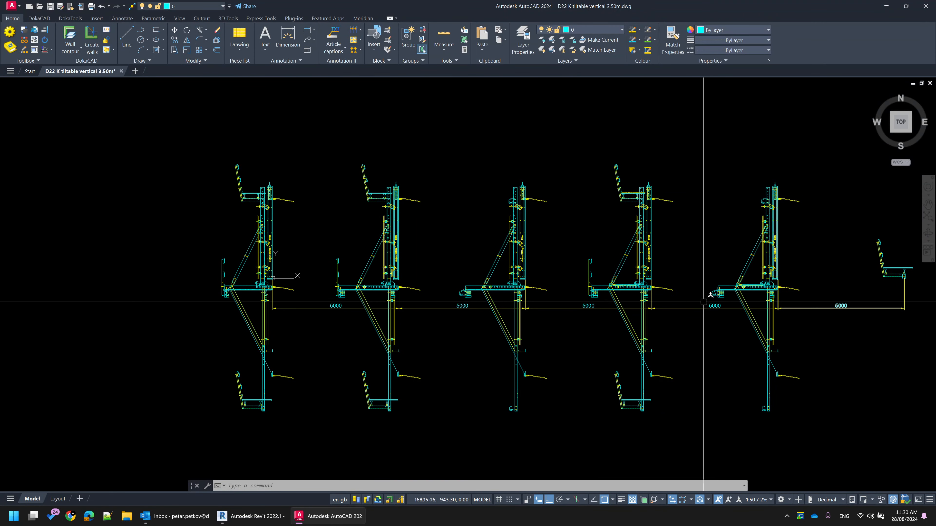
pyautogui.scroll(4, 289, 229)
pyautogui.scroll(-2, 258, 159)
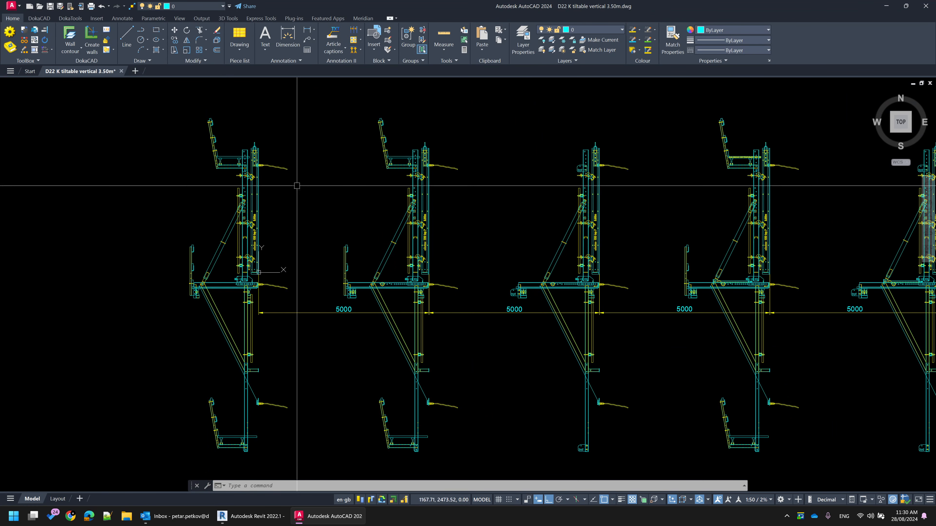
pyautogui.click(427, 163)
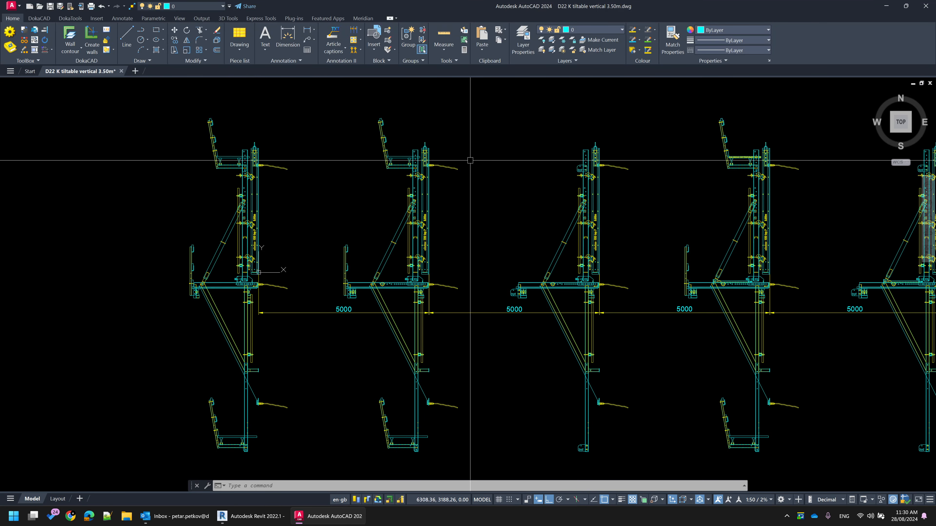
pyautogui.scroll(-3, 546, 316)
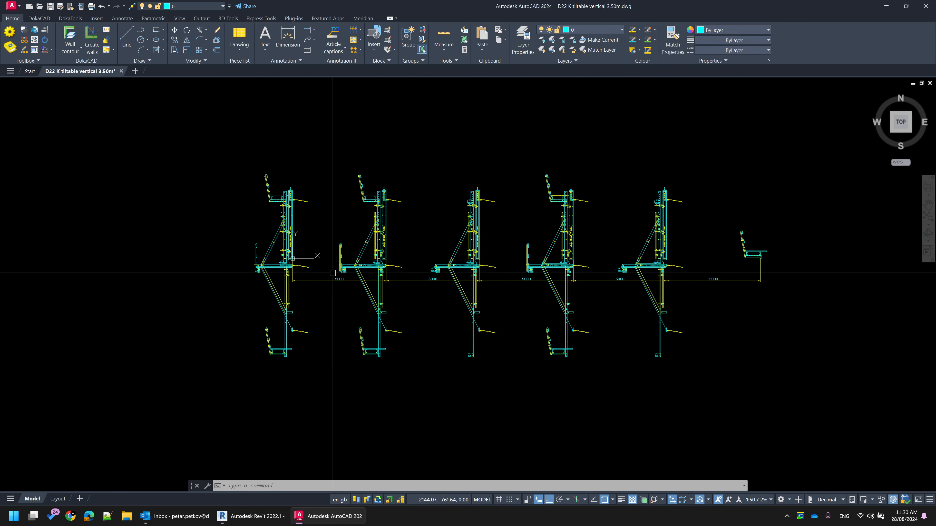
# Delete all the 5000 spacing dimensions between the D22 typical sections
pyautogui.click(321, 273)
pyautogui.click(315, 281)
pyautogui.press('Delete')
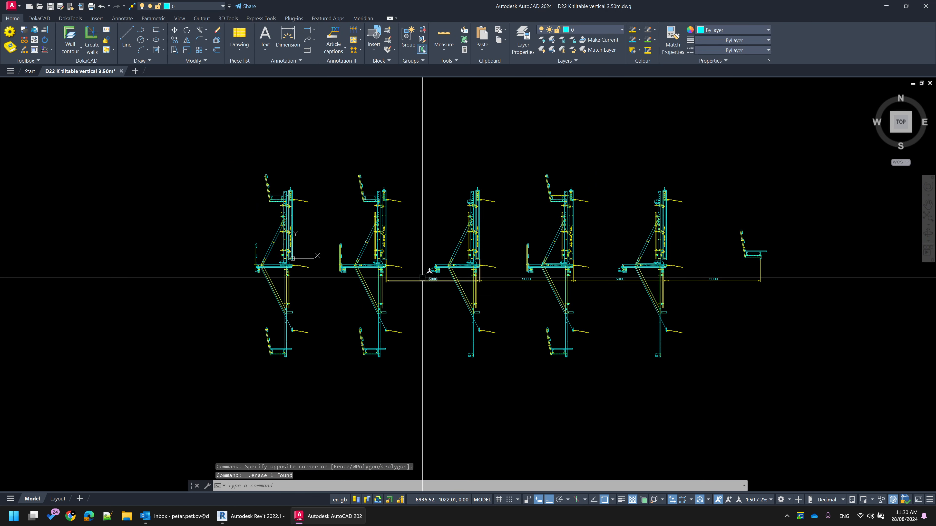
pyautogui.click(423, 278)
pyautogui.click(412, 301)
pyautogui.click(491, 284)
pyautogui.press('Delete')
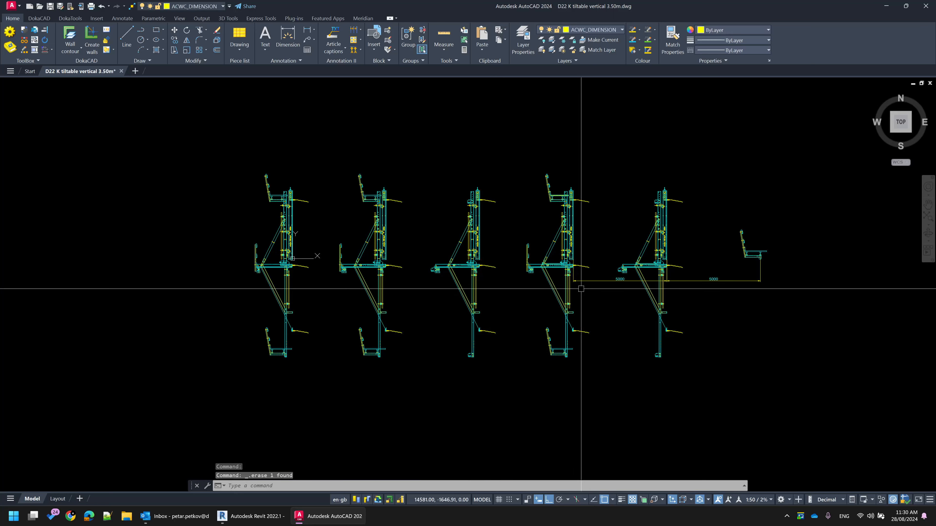
pyautogui.click(591, 281)
pyautogui.press('Delete')
pyautogui.click(700, 280)
pyautogui.press('Delete')
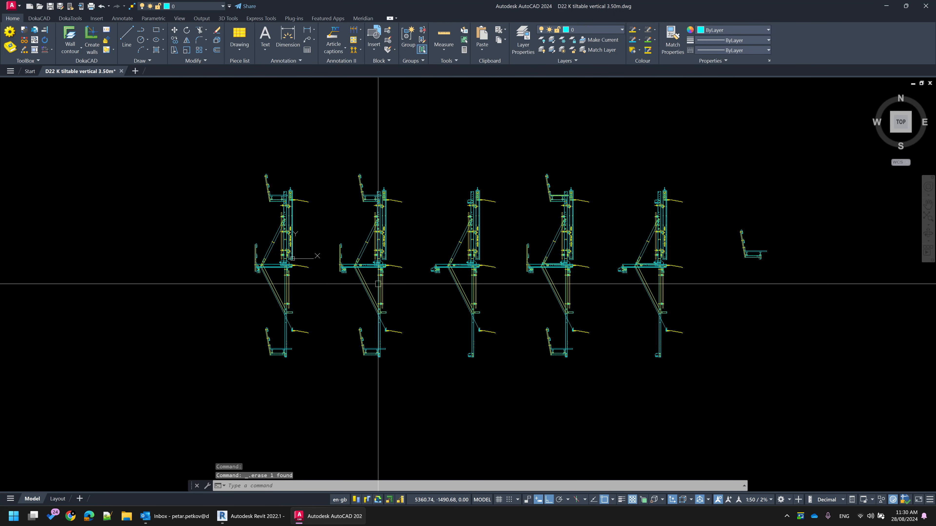
# Purge all unused items from the drawing until none remain and zoom to the drawing's extents
pyautogui.moveTo(236, 275); pyautogui.dragTo(322, 260, button='middle')
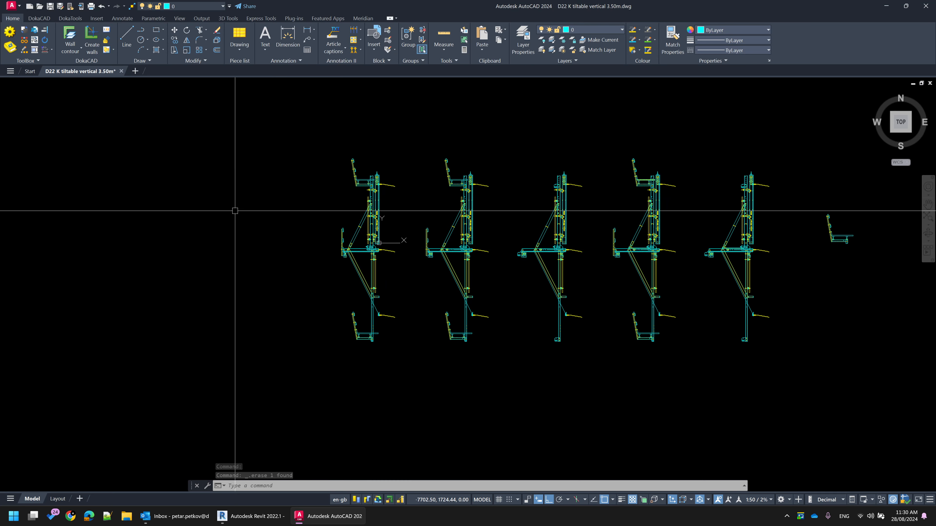
pyautogui.write('PU')
pyautogui.press('Return')
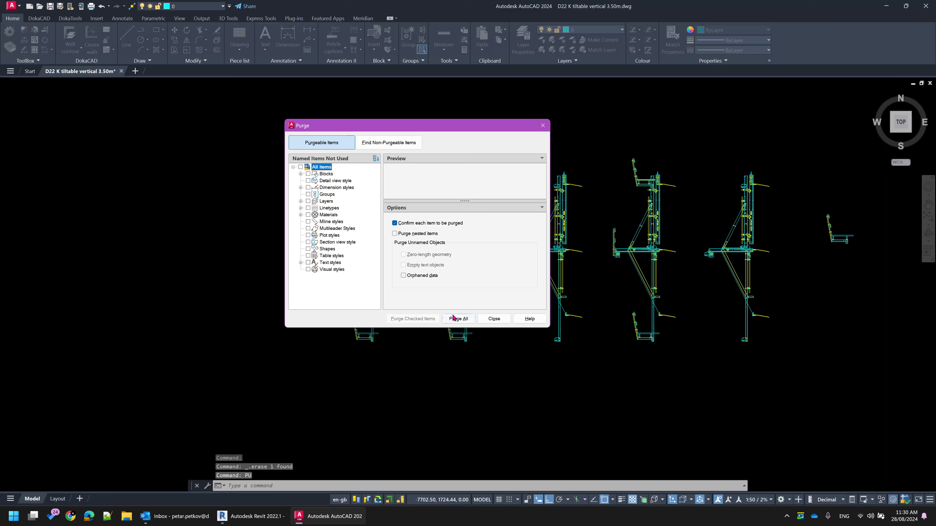
pyautogui.click(458, 318)
pyautogui.click(452, 246)
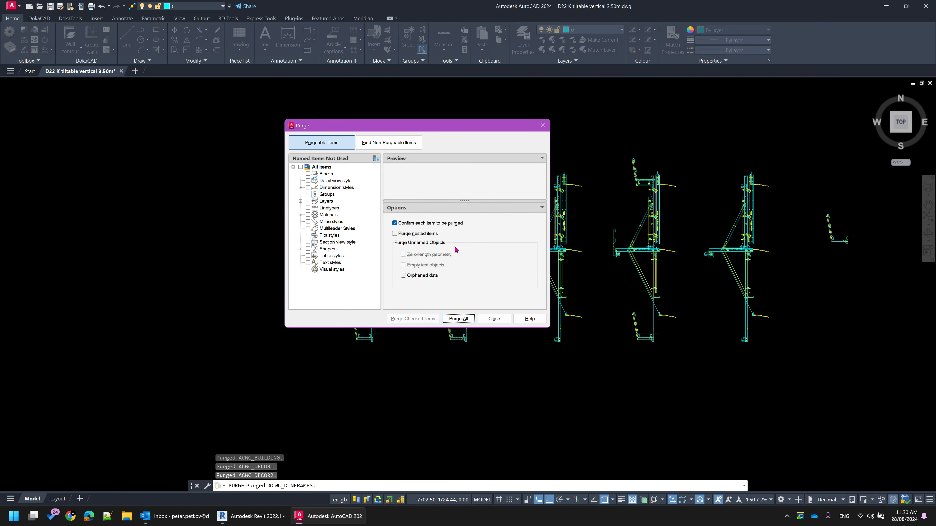
pyautogui.click(458, 318)
pyautogui.click(452, 245)
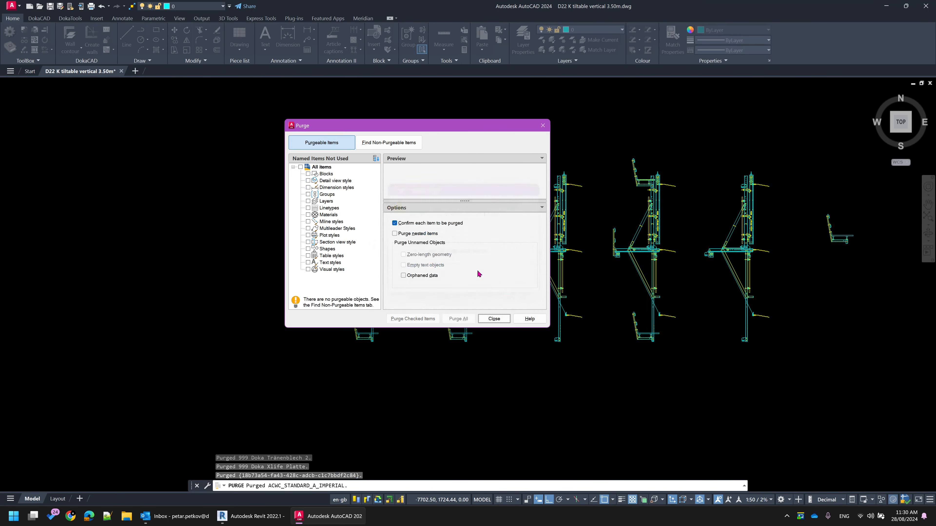
pyautogui.click(493, 318)
pyautogui.middleClick(230, 194)
pyautogui.middleClick(229, 194)
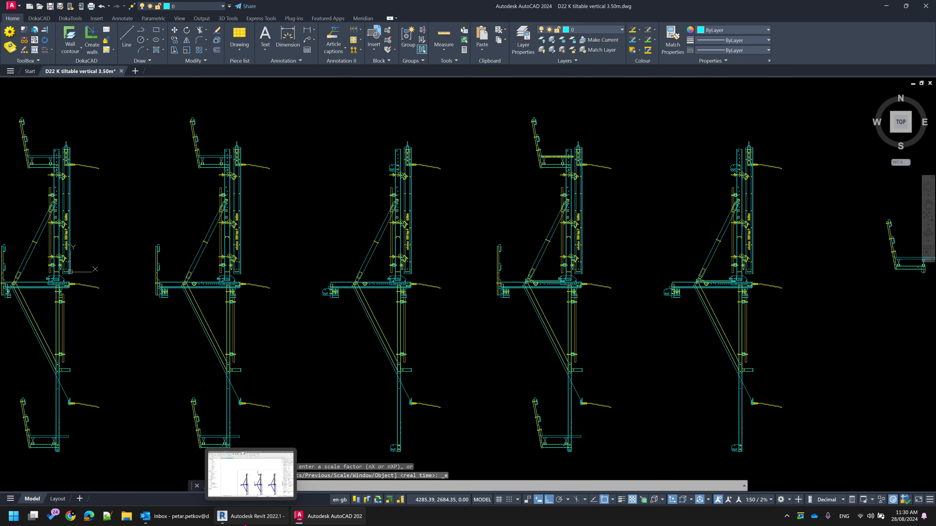
# Switch to Revit and create a new family from the M_Detail Item.rft template in the 2D Family Templates folder
pyautogui.click(251, 516)
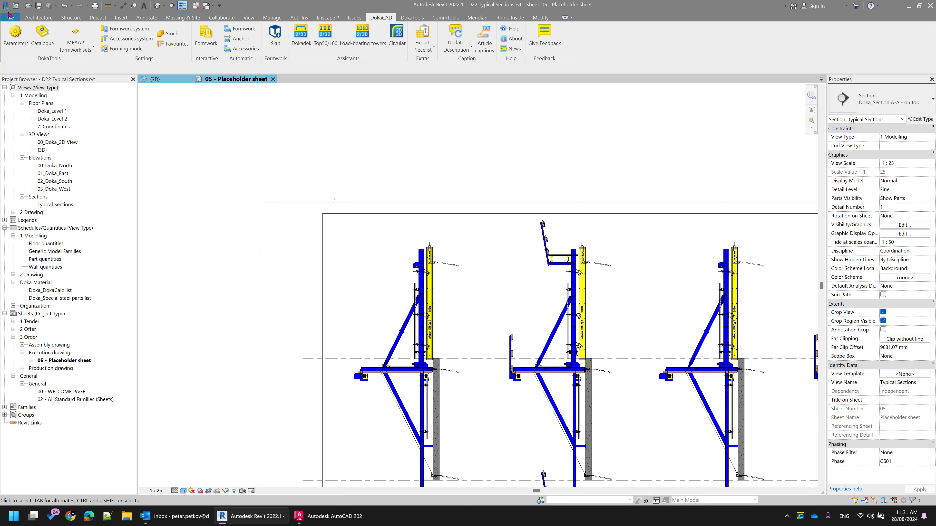
pyautogui.click(11, 19)
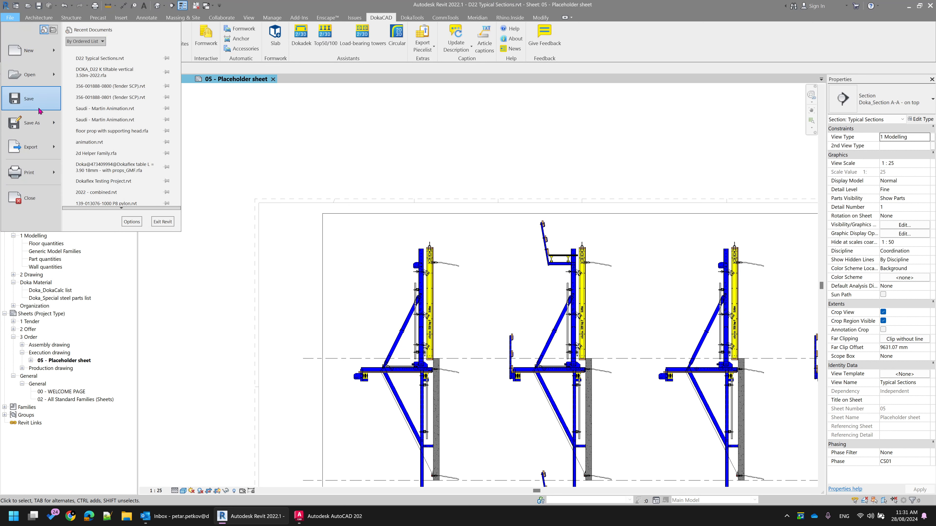
pyautogui.moveTo(36, 61)
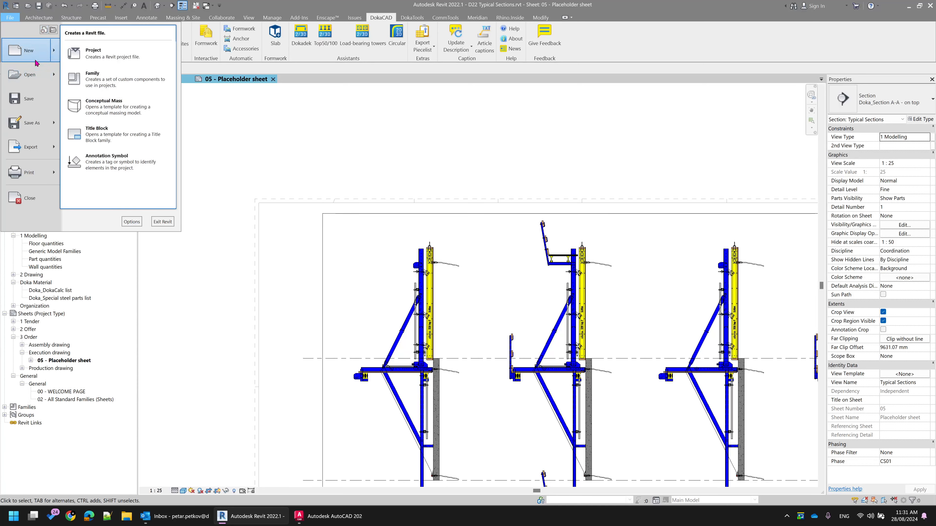
pyautogui.click(92, 76)
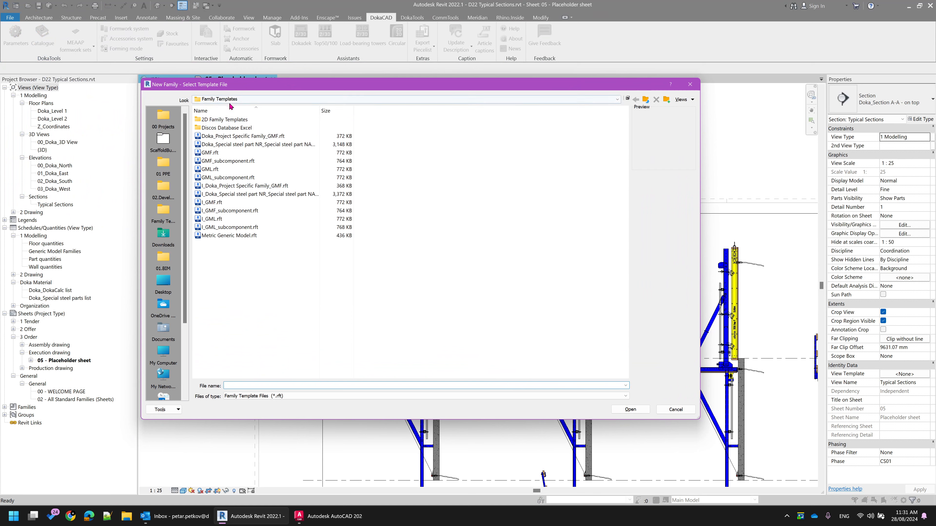
pyautogui.doubleClick(220, 120)
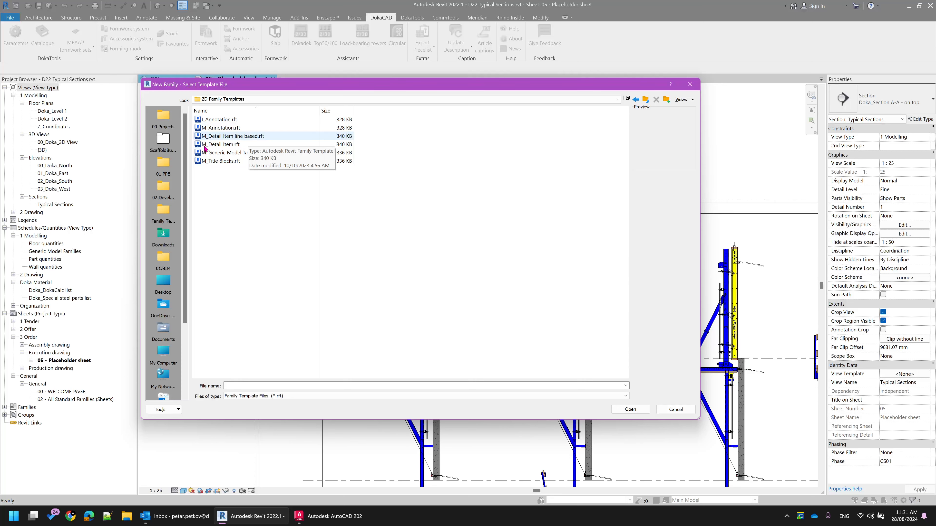
pyautogui.click(218, 146)
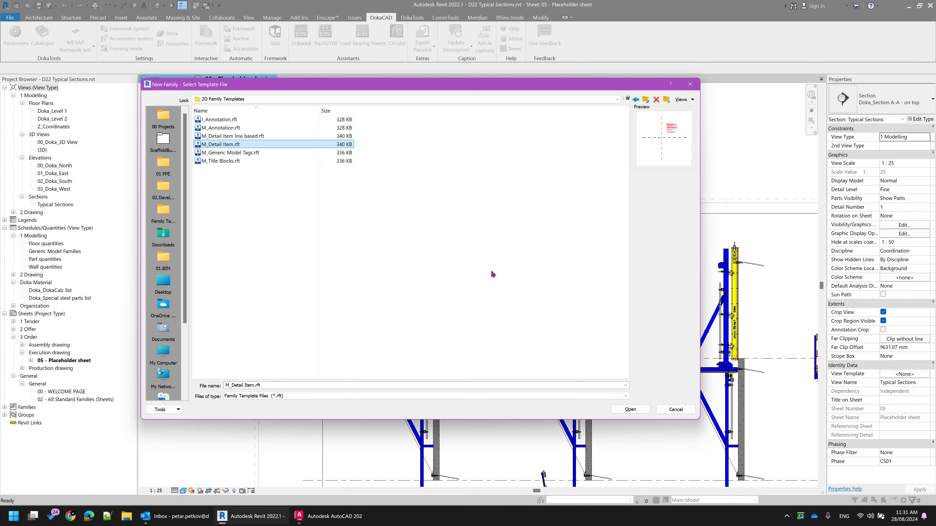
pyautogui.click(630, 409)
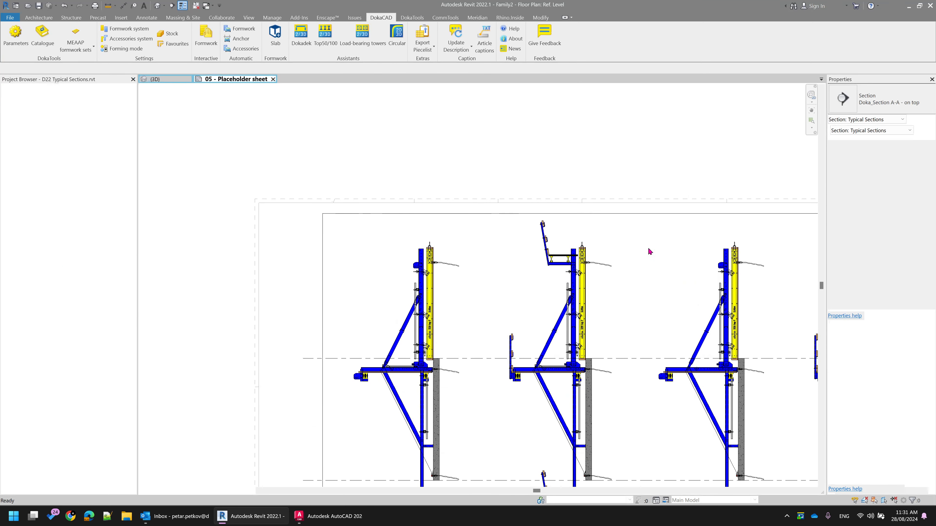
# Save the new detail item family on the Desktop as D22 Example
pyautogui.hotkey('ctrl', 's')
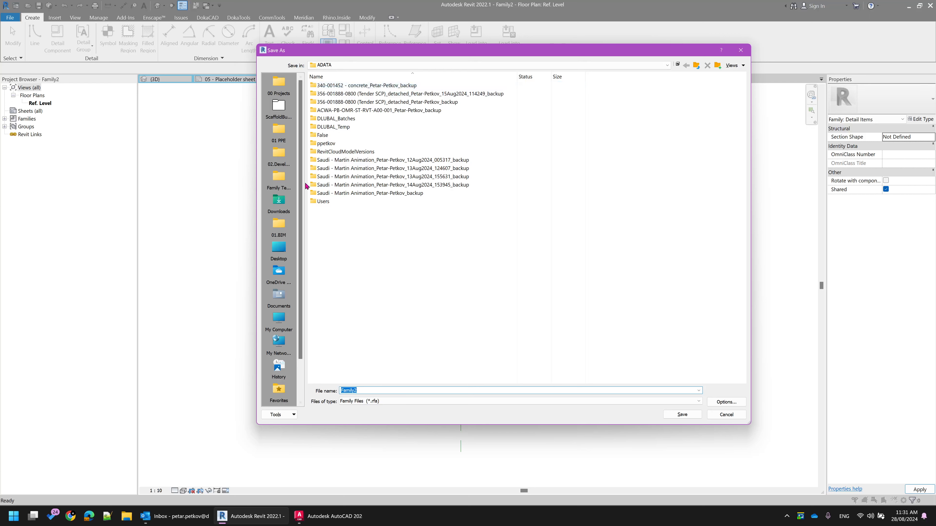
pyautogui.click(284, 252)
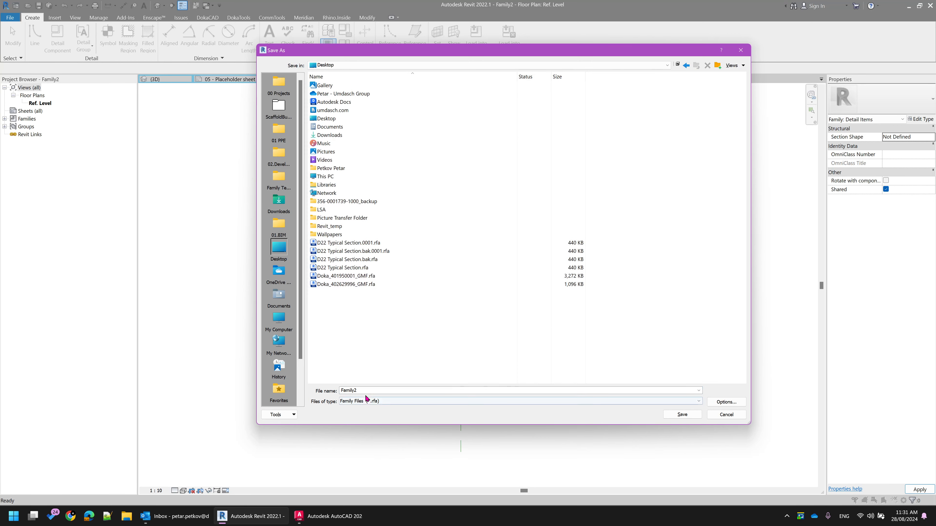
pyautogui.write('D22 Example')
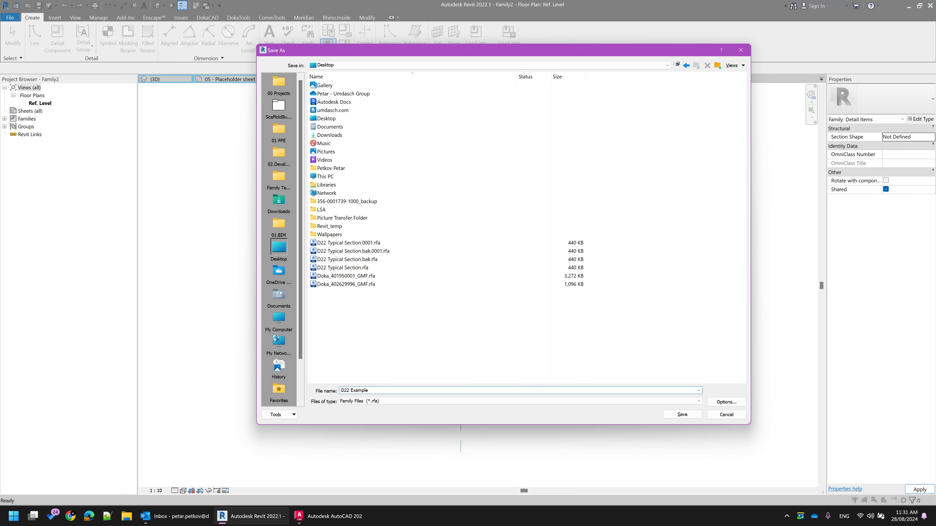
pyautogui.press('Return')
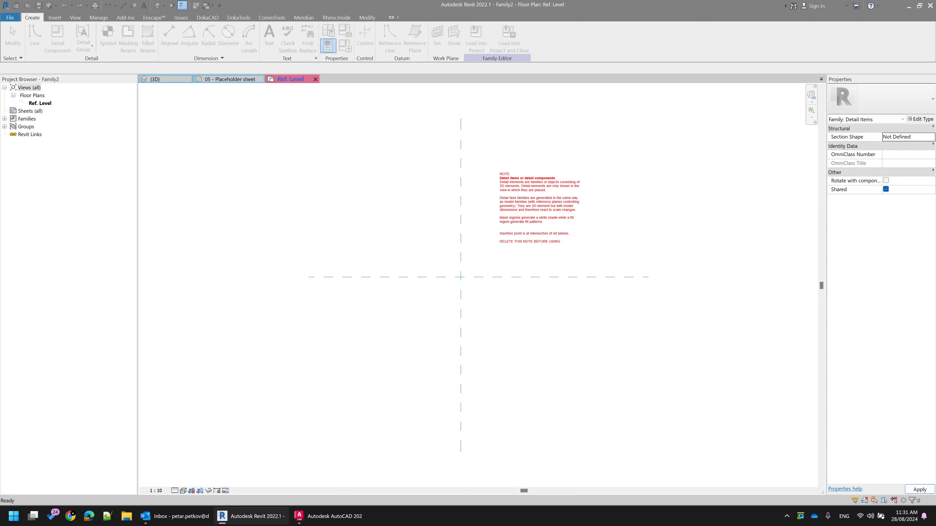
# Delete the red template note about detail items from the Ref. Level view
pyautogui.click(523, 207)
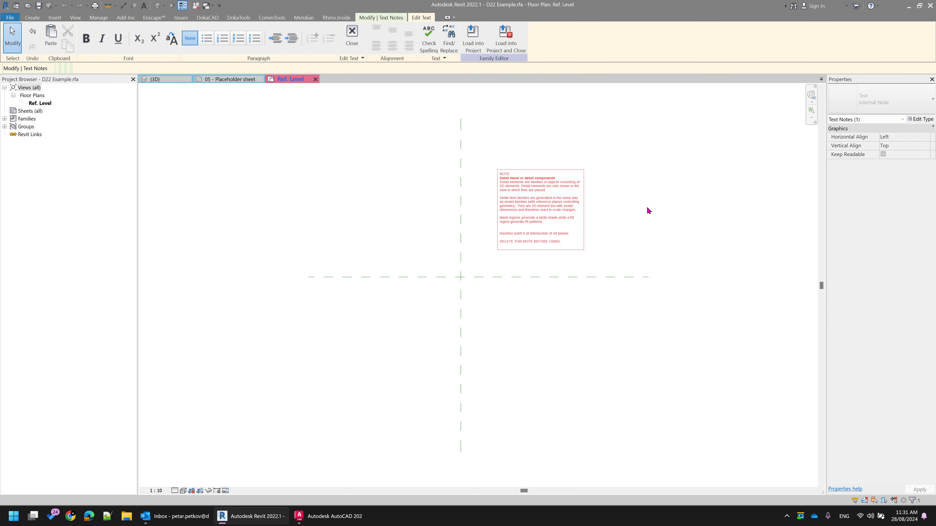
pyautogui.hotkey('ctrl', 'a')
pyautogui.press('Delete')
pyautogui.click(678, 173)
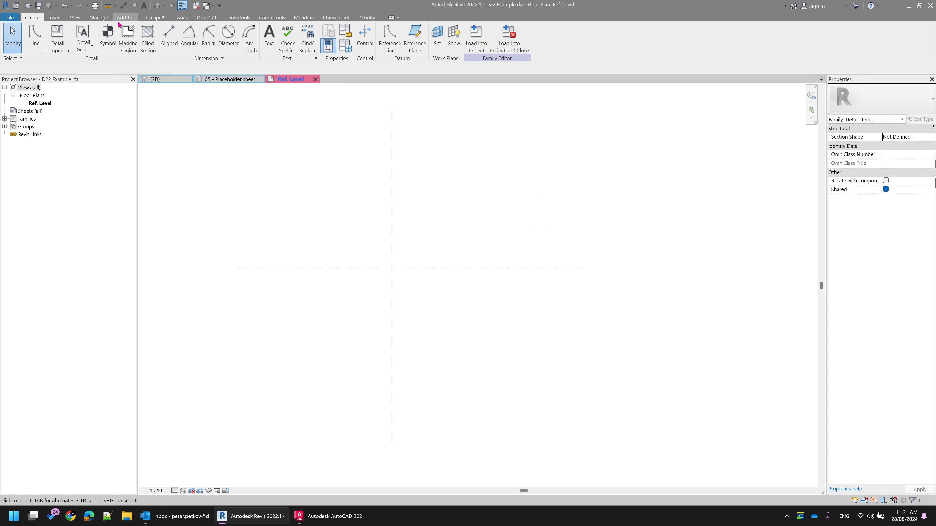
# Import the CAD file D22 K tiltable vertical 3.50m.dwg from 01.BIM, 02. Families, 04. 2D Families, Detail Items, Typical Section, positioned origin to internal origin
pyautogui.click(49, 19)
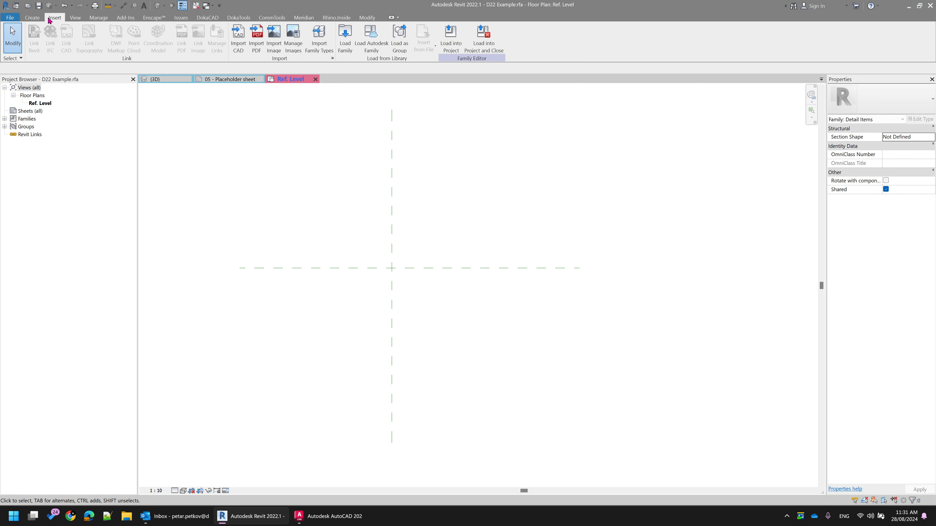
pyautogui.click(238, 37)
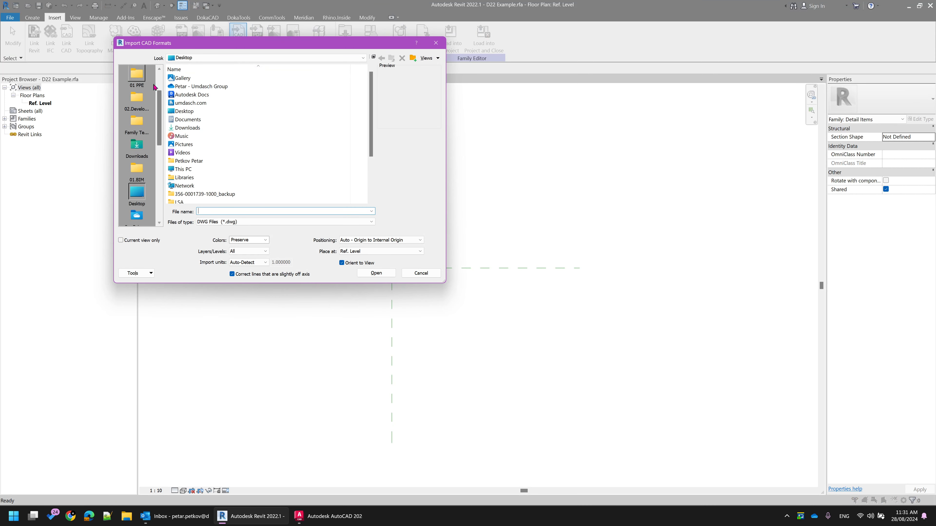
pyautogui.click(136, 122)
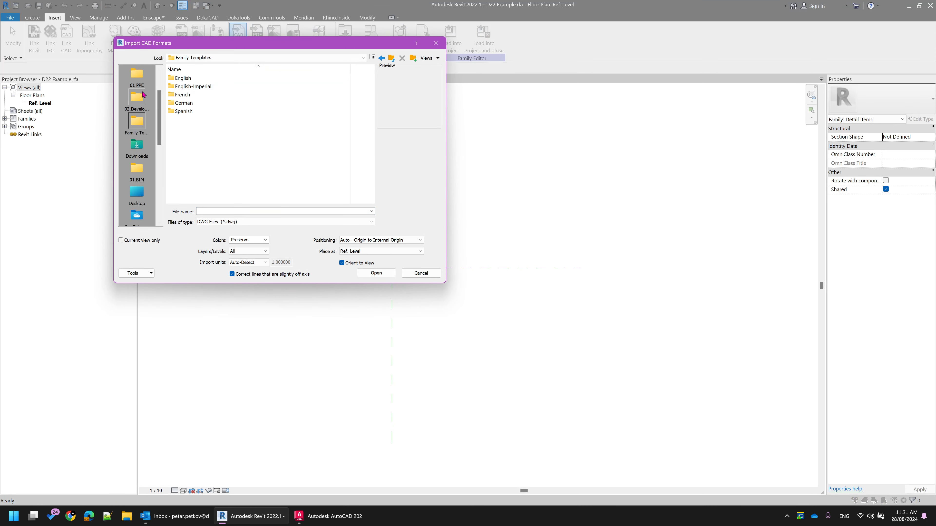
pyautogui.click(136, 101)
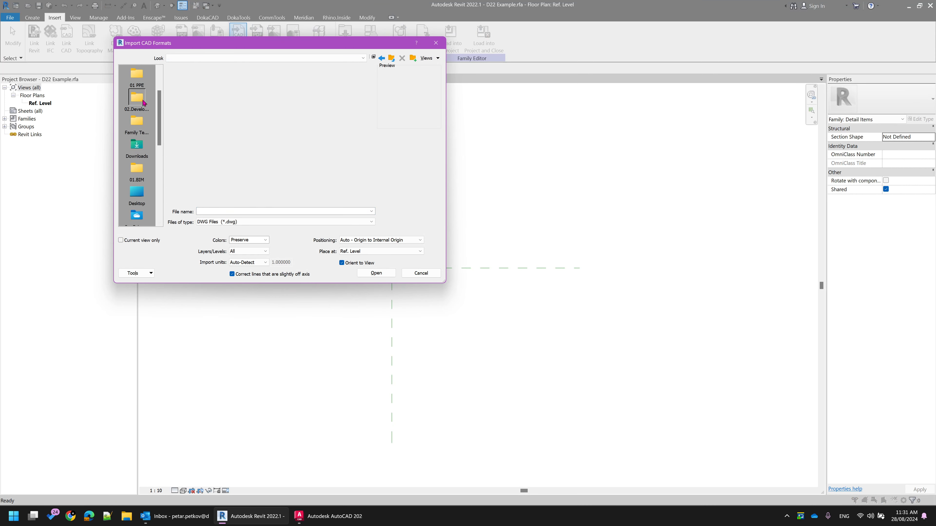
pyautogui.click(144, 77)
pyautogui.doubleClick(187, 87)
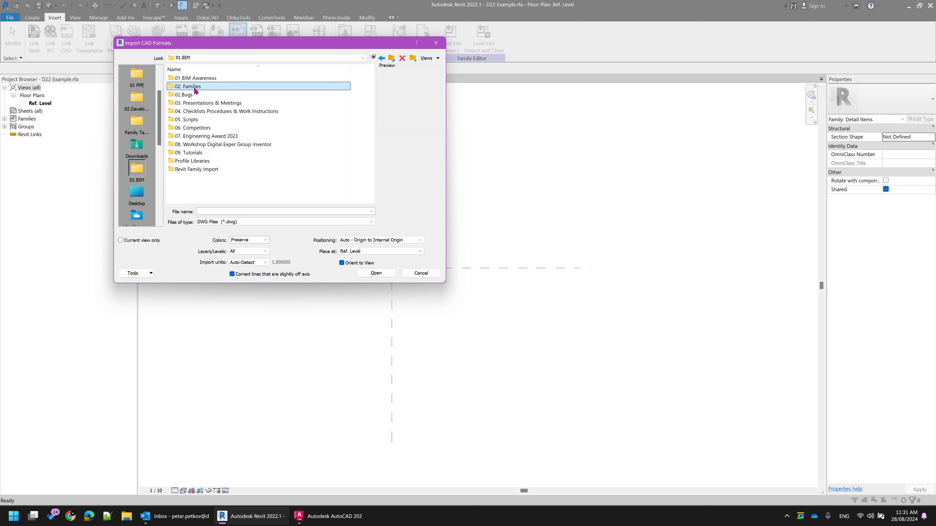
pyautogui.doubleClick(185, 87)
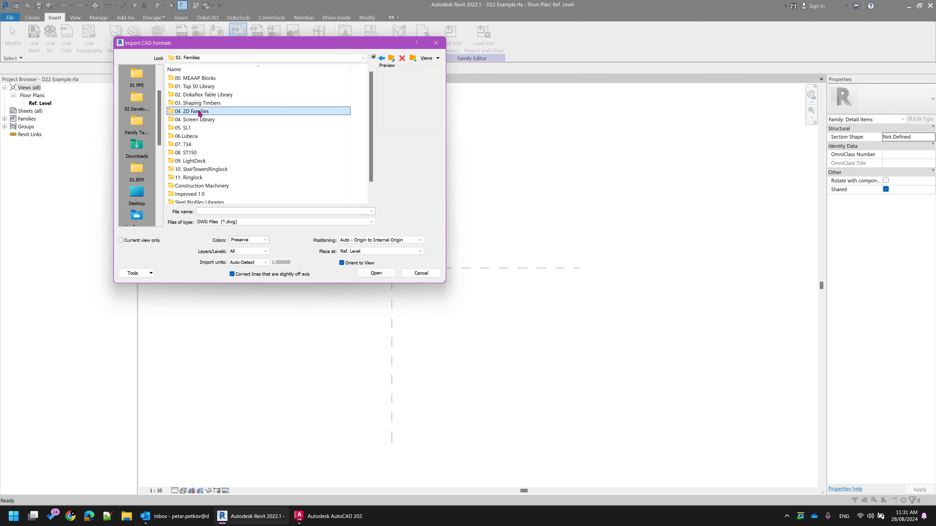
pyautogui.doubleClick(212, 112)
pyautogui.doubleClick(192, 111)
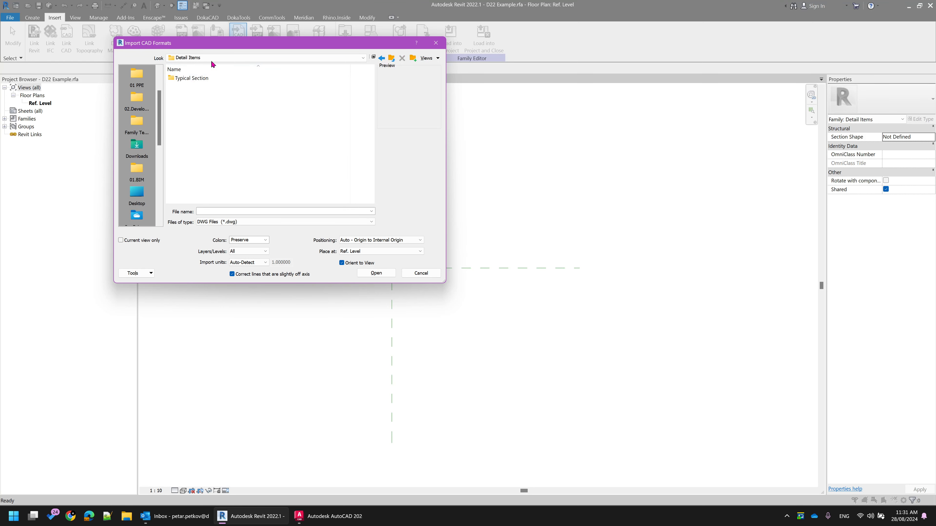
pyautogui.doubleClick(190, 78)
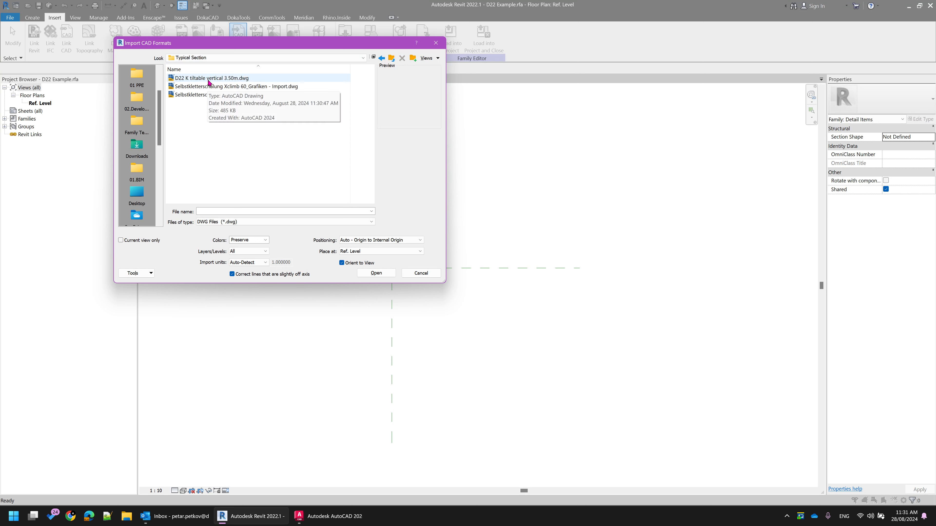
pyautogui.click(216, 78)
pyautogui.click(376, 273)
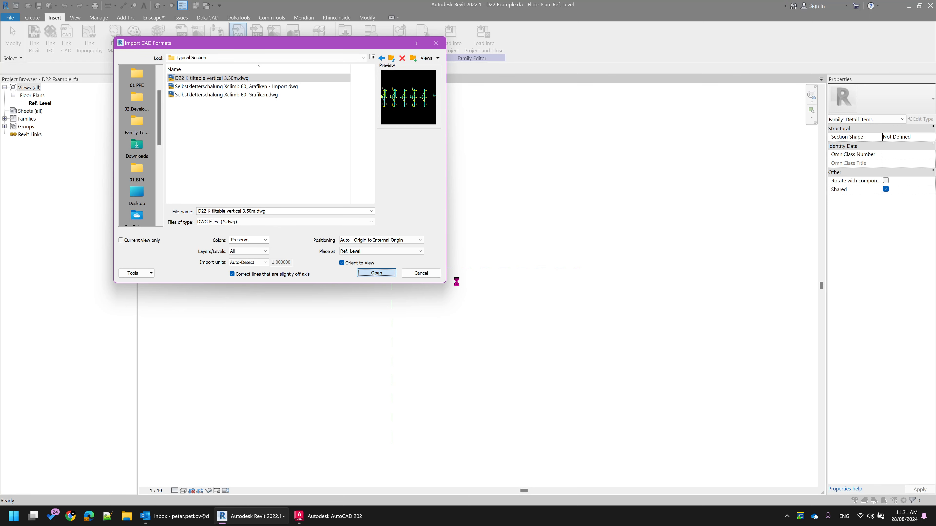
pyautogui.scroll(-5, 513, 299)
pyautogui.moveTo(564, 317); pyautogui.dragTo(464, 306, button='middle')
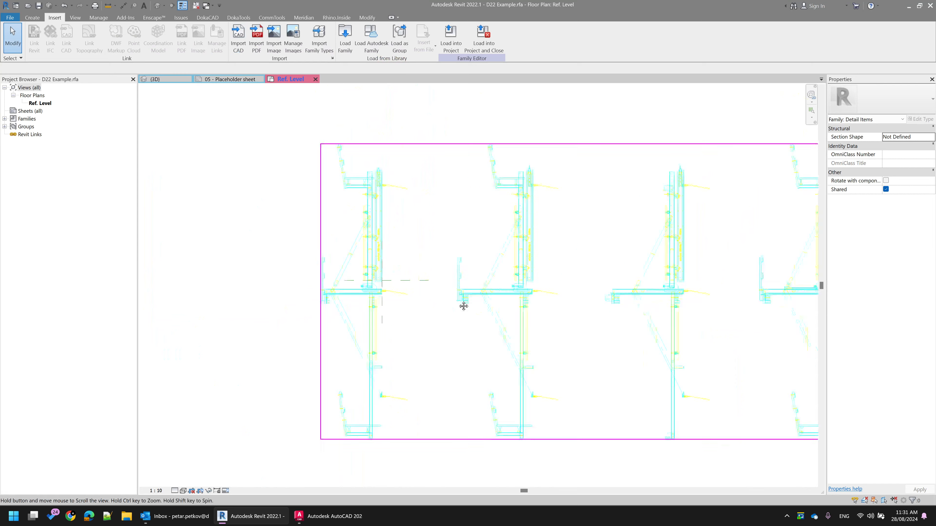
pyautogui.scroll(-3, 539, 307)
pyautogui.scroll(6, 497, 300)
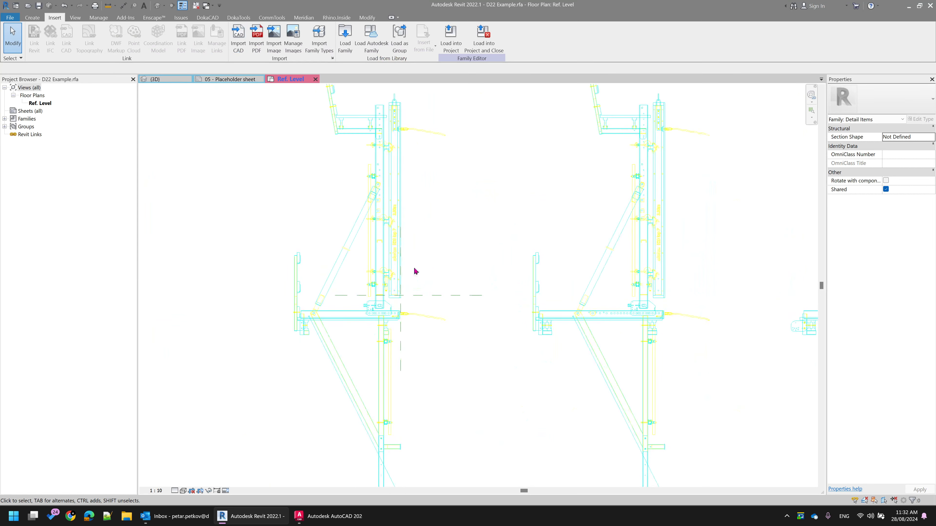
pyautogui.scroll(-3, 246, 180)
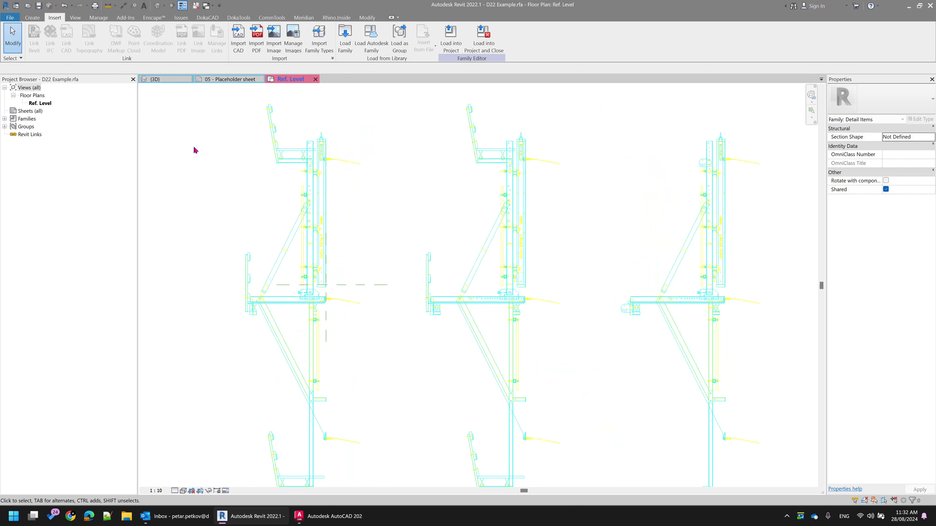
pyautogui.scroll(1, 257, 116)
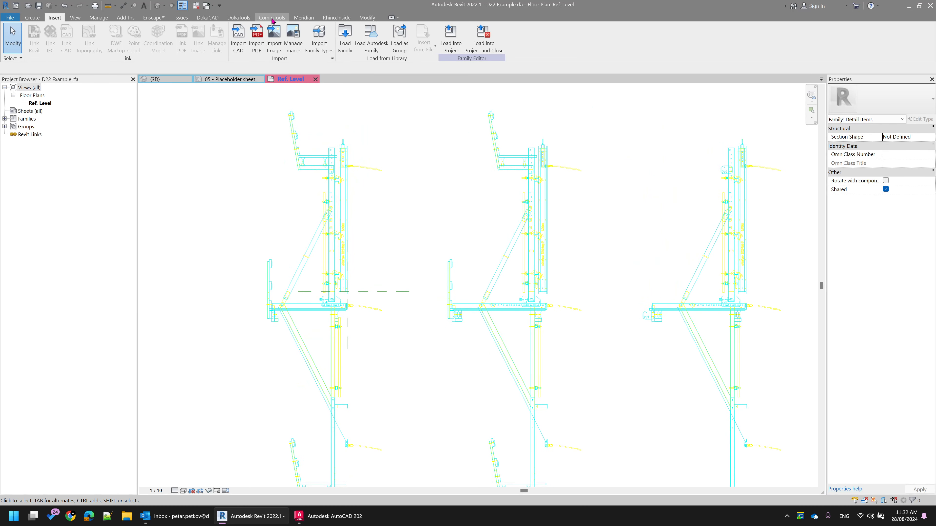
# In the object styles for imported objects, set the line color of all layers from 0 through Defpoints to Black
pyautogui.click(98, 17)
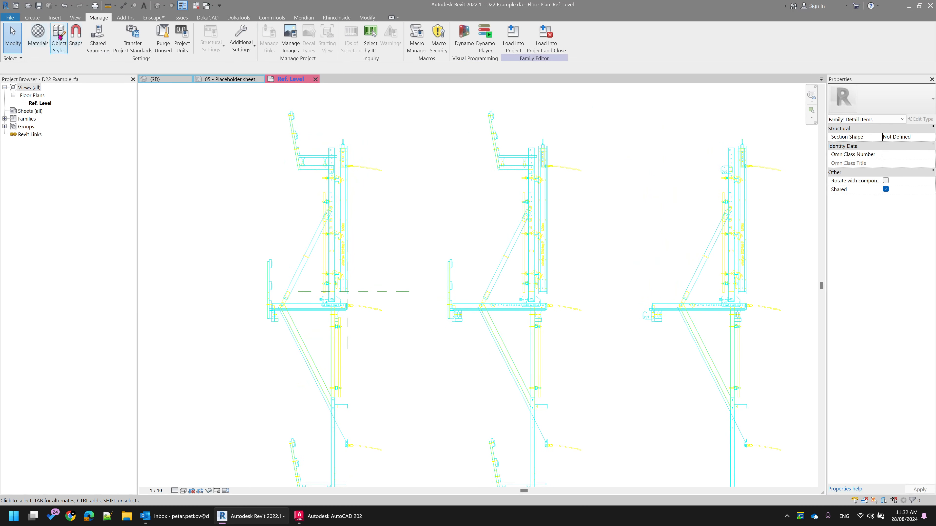
pyautogui.click(59, 39)
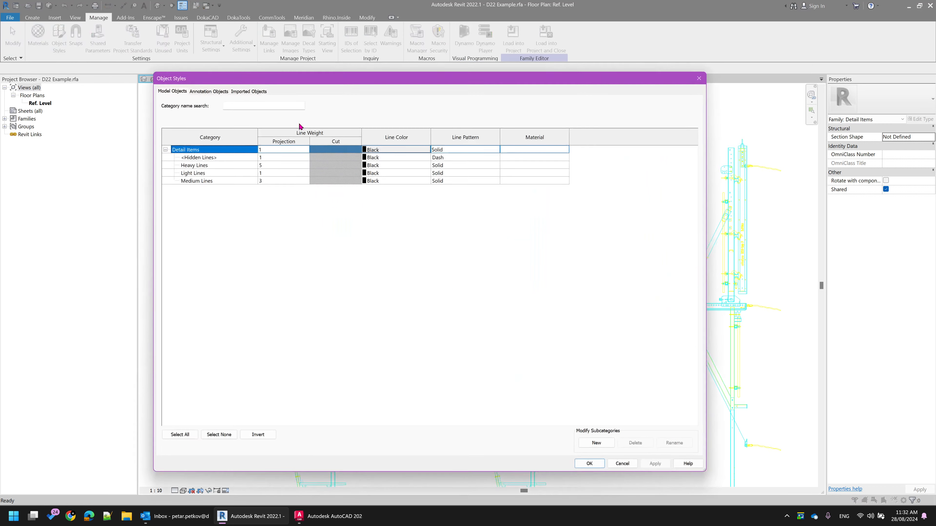
pyautogui.click(249, 91)
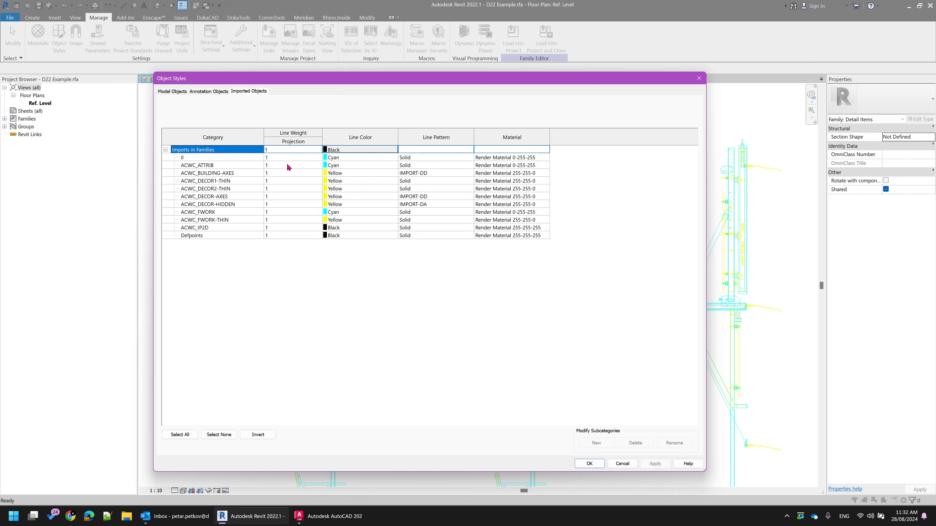
pyautogui.click(226, 158)
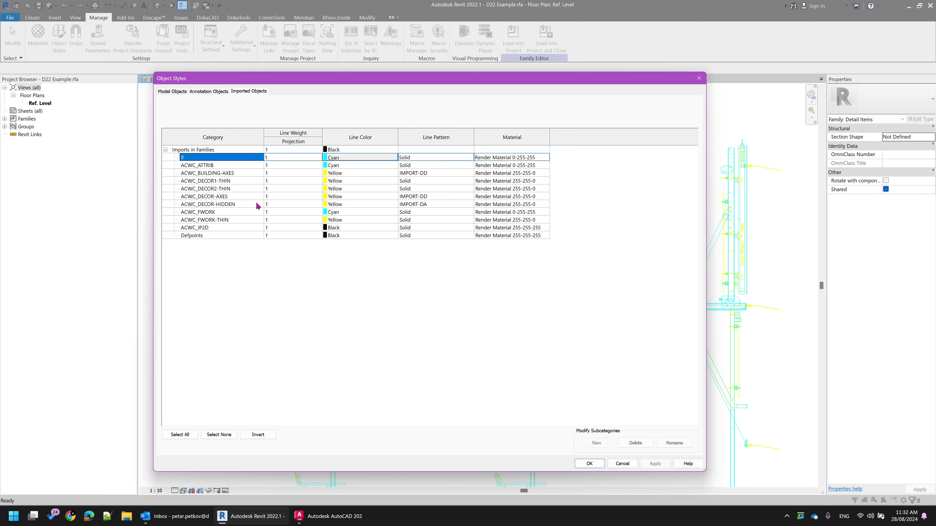
pyautogui.keyDown('shift'); pyautogui.click(228, 235); pyautogui.keyUp('shift')
pyautogui.click(348, 236)
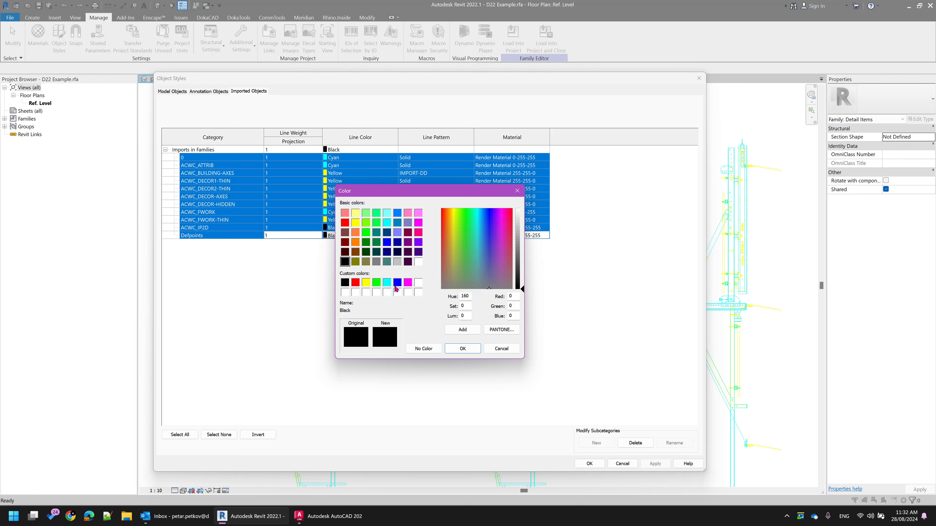
pyautogui.click(462, 348)
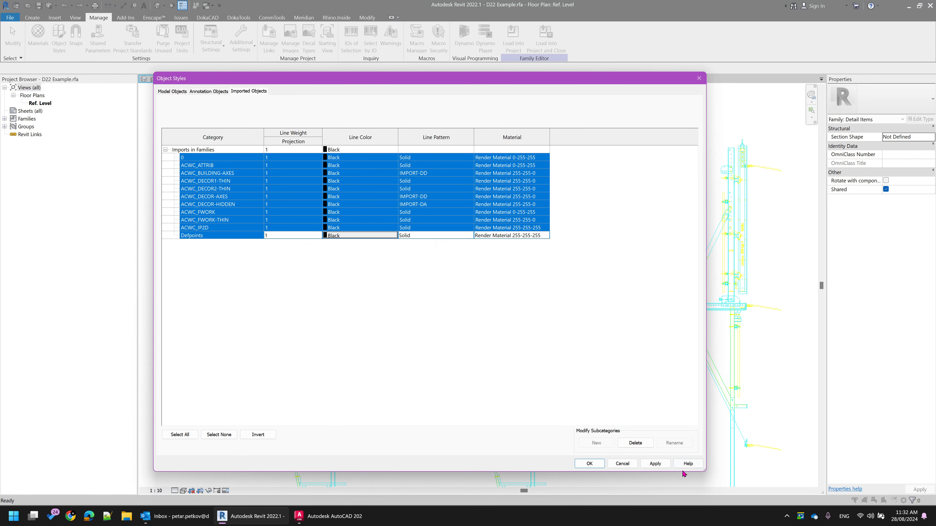
pyautogui.click(655, 464)
pyautogui.click(589, 464)
# Examine the linework of the imported typical sections and their position relative to the reference planes
pyautogui.scroll(-3, 587, 351)
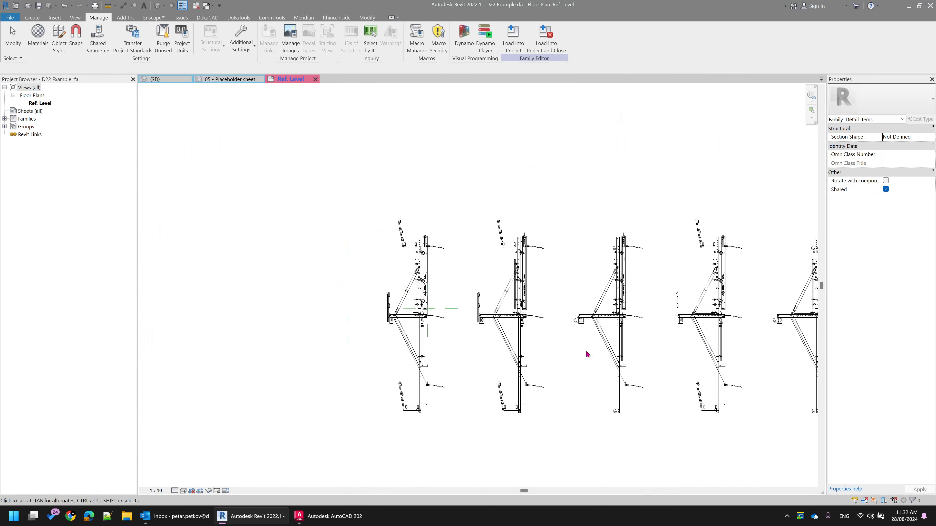
pyautogui.scroll(7, 382, 297)
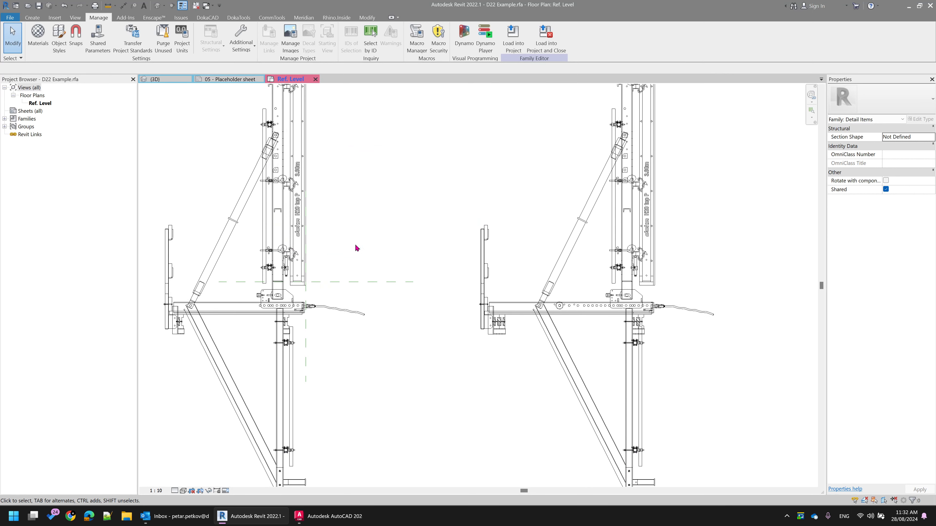
pyautogui.scroll(-2, 423, 203)
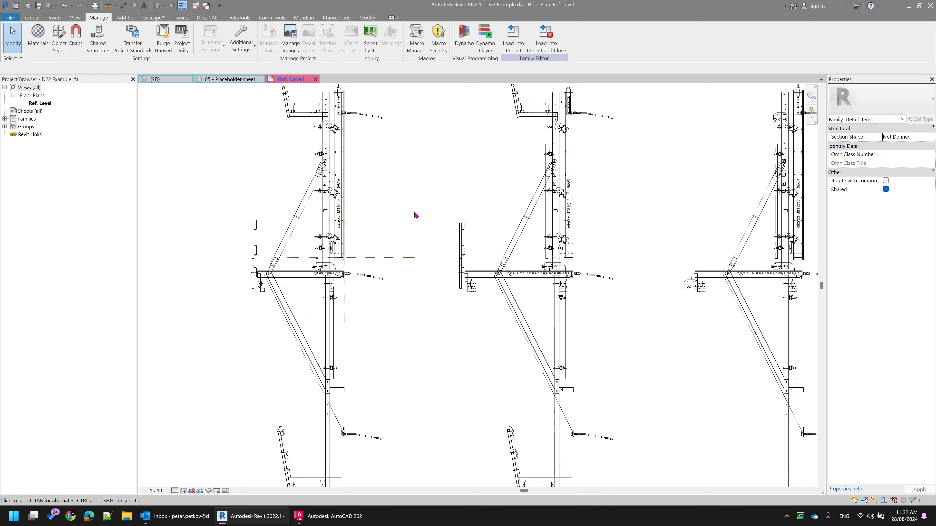
pyautogui.scroll(-2, 423, 230)
pyautogui.scroll(-2, 673, 211)
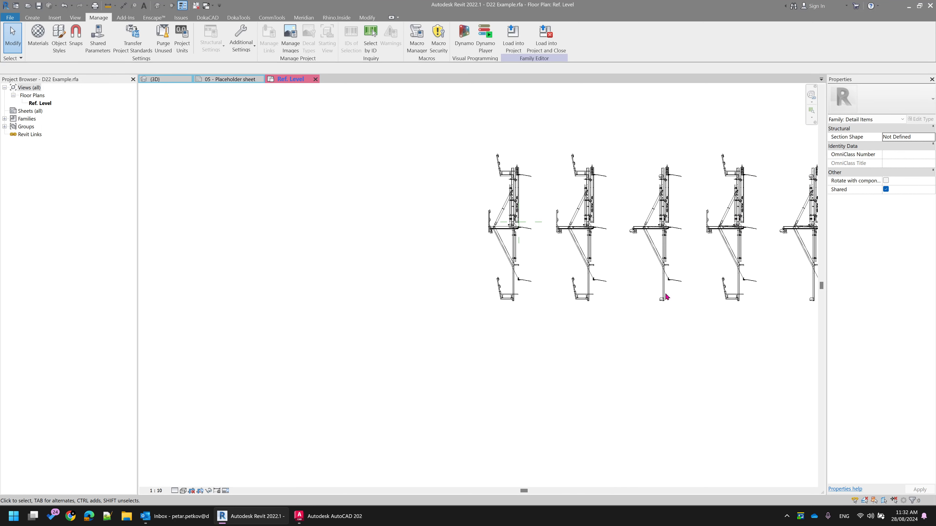
pyautogui.click(519, 216)
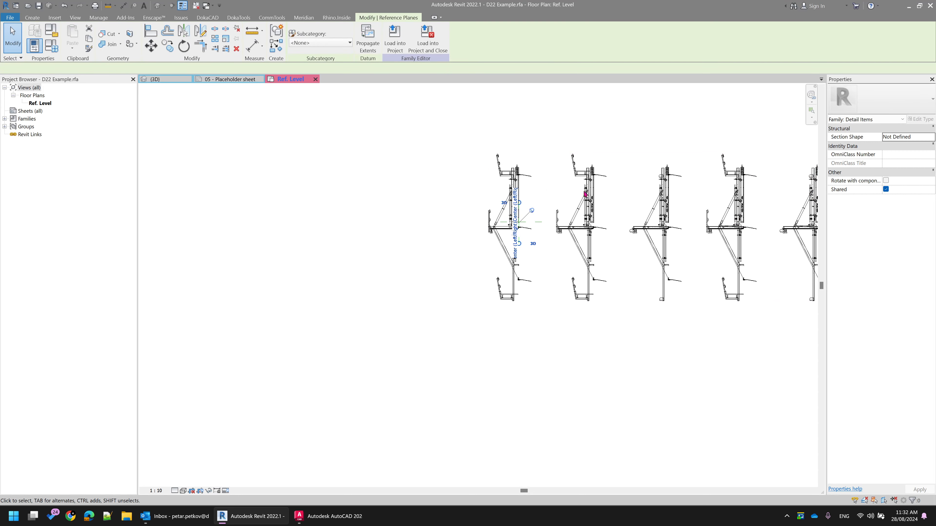
pyautogui.scroll(2, 537, 202)
pyautogui.click(560, 191)
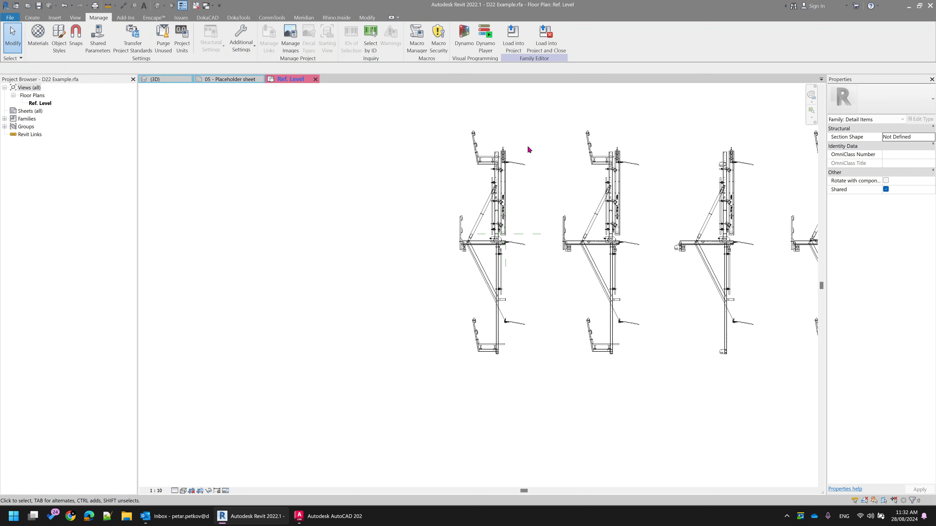
pyautogui.scroll(4, 512, 185)
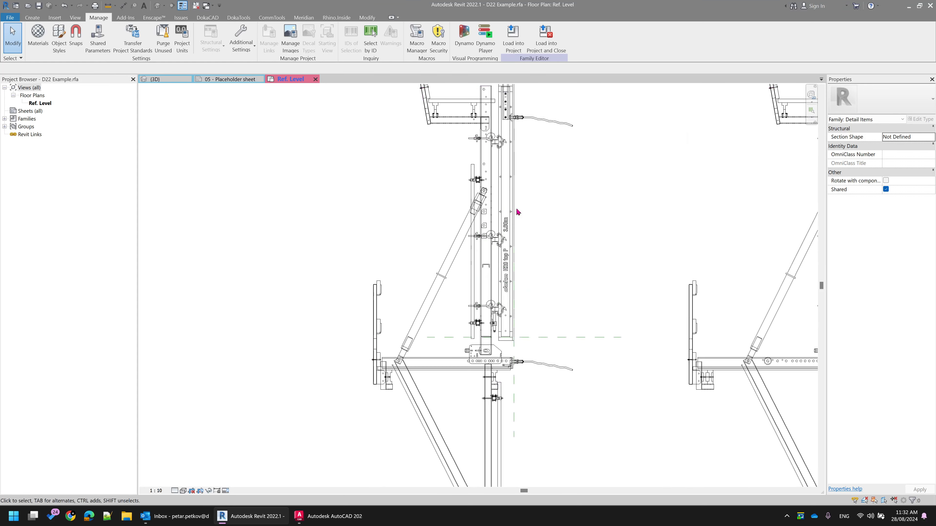
pyautogui.scroll(-5, 499, 213)
pyautogui.moveTo(563, 226); pyautogui.dragTo(564, 182, button='middle')
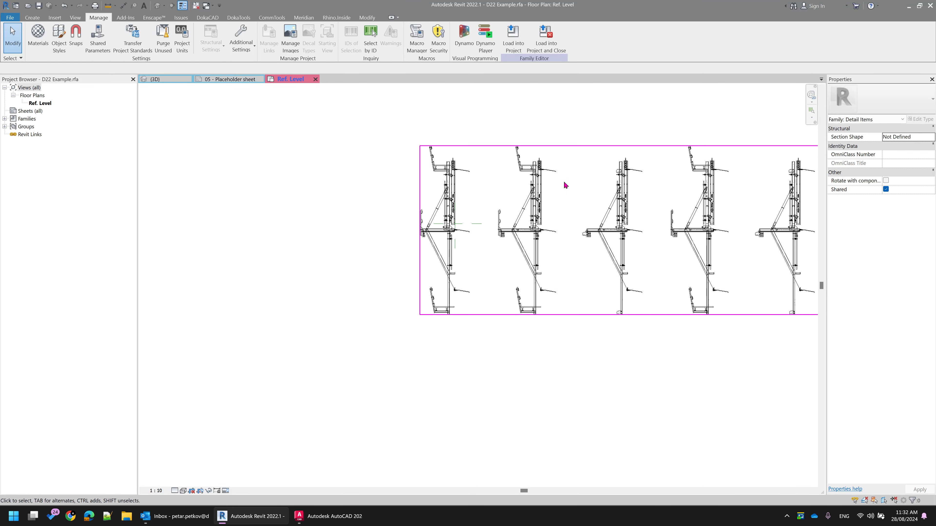
# Select the imported CAD drawing to inspect its full extent and properties, and clear the selection
pyautogui.click(540, 189)
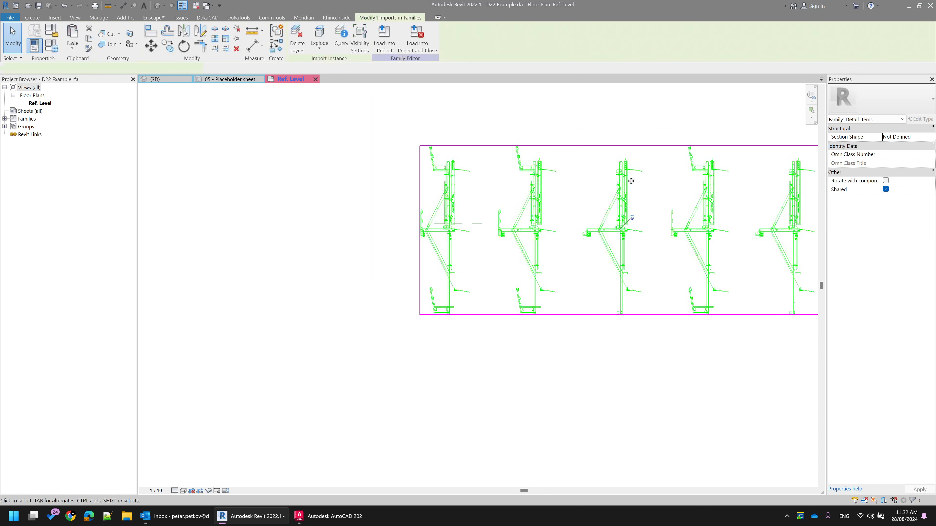
pyautogui.scroll(-1, 613, 281)
pyautogui.moveTo(613, 282); pyautogui.dragTo(509, 281, button='middle')
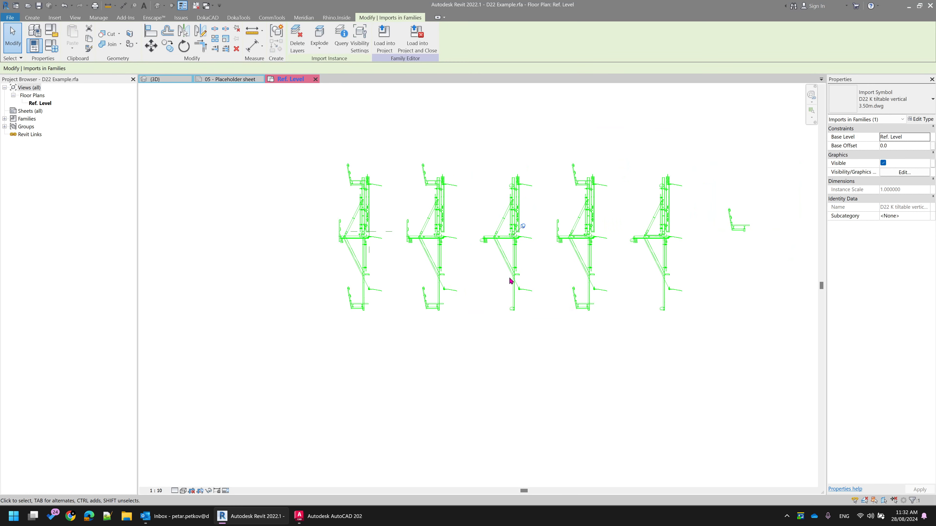
pyautogui.scroll(1, 390, 216)
pyautogui.scroll(1, 383, 207)
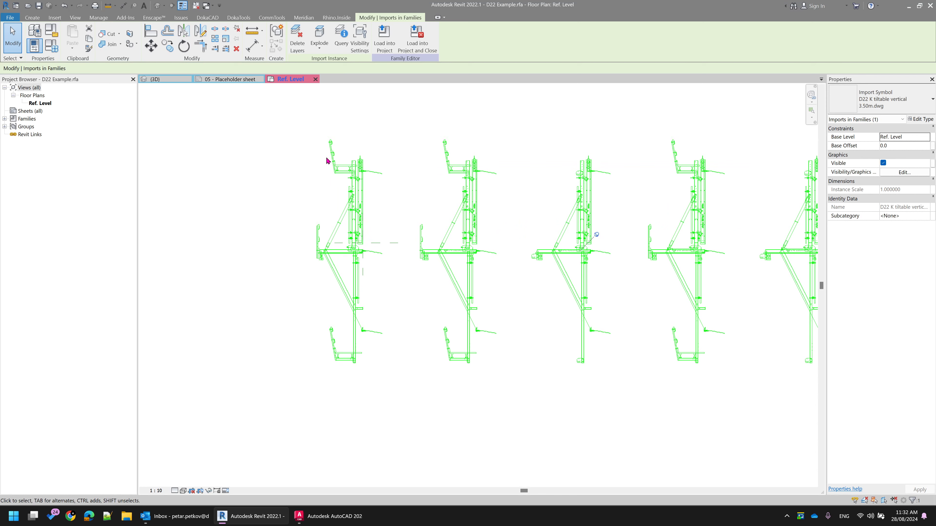
pyautogui.click(260, 123)
pyautogui.scroll(2, 345, 153)
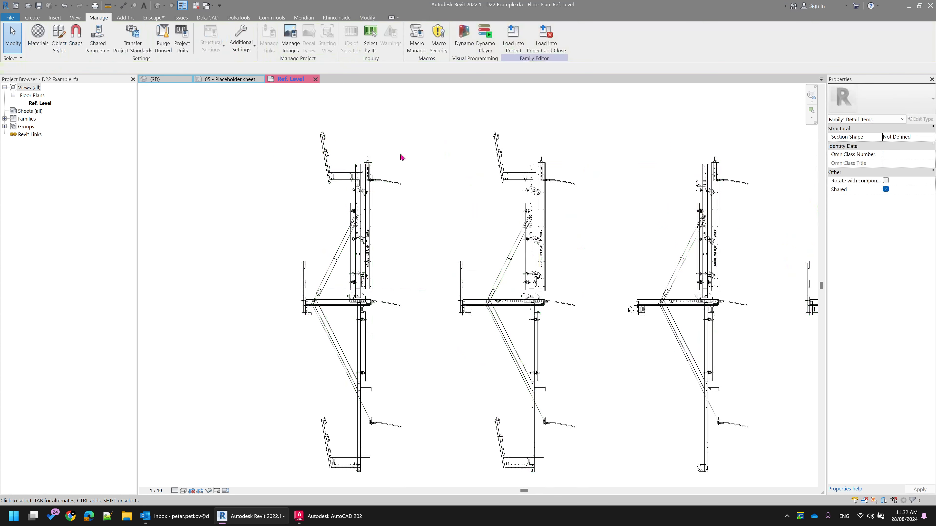
# Create a rectangular Solid Fill - Black filled region over the first section's vertical formwork panel, ending on the horizontal reference plane
pyautogui.click(32, 17)
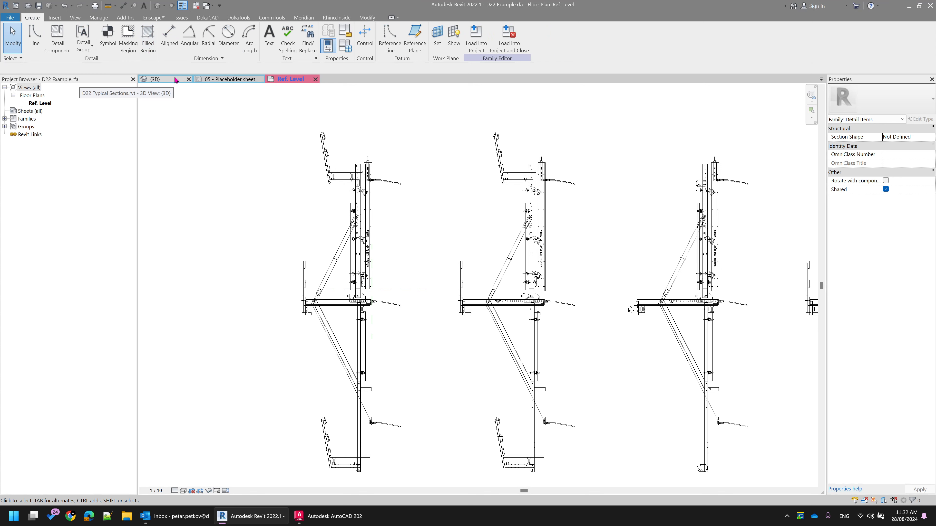
pyautogui.click(148, 41)
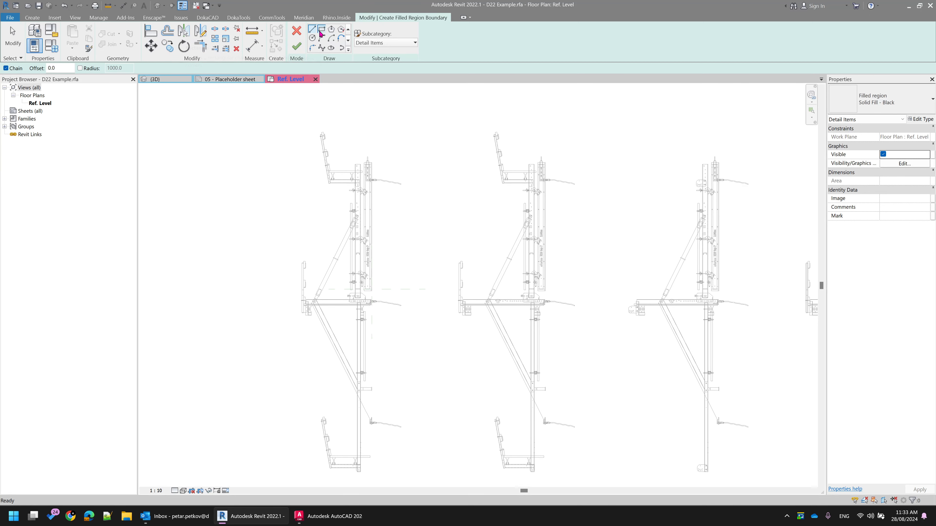
pyautogui.click(324, 30)
pyautogui.scroll(6, 371, 159)
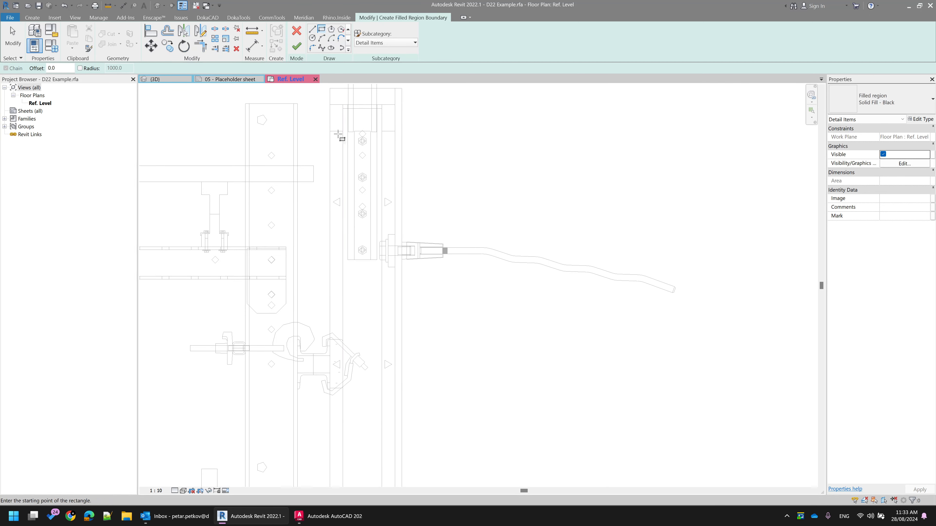
pyautogui.scroll(-2, 386, 260)
pyautogui.moveTo(386, 260); pyautogui.dragTo(362, 107, button='middle')
pyautogui.scroll(-2, 363, 107)
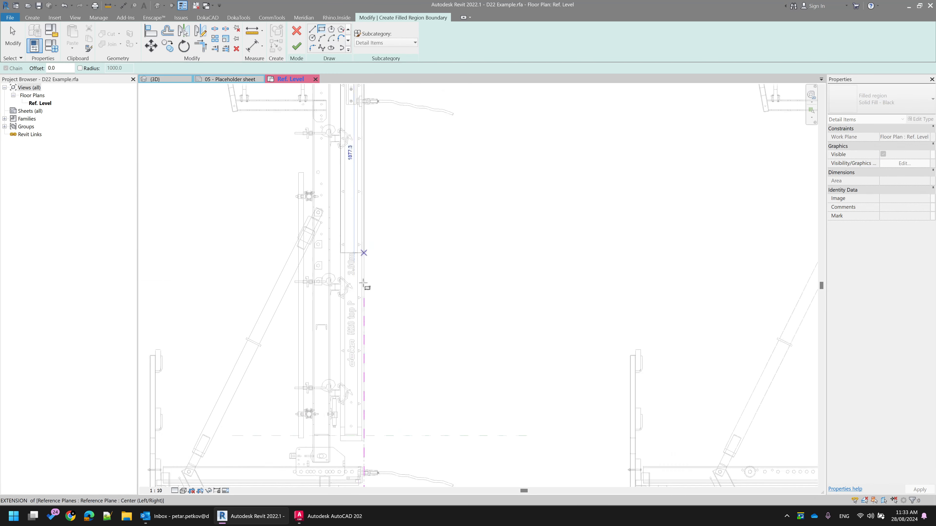
pyautogui.moveTo(369, 424); pyautogui.dragTo(362, 187, button='middle')
pyautogui.scroll(6, 359, 186)
pyautogui.scroll(2, 336, 185)
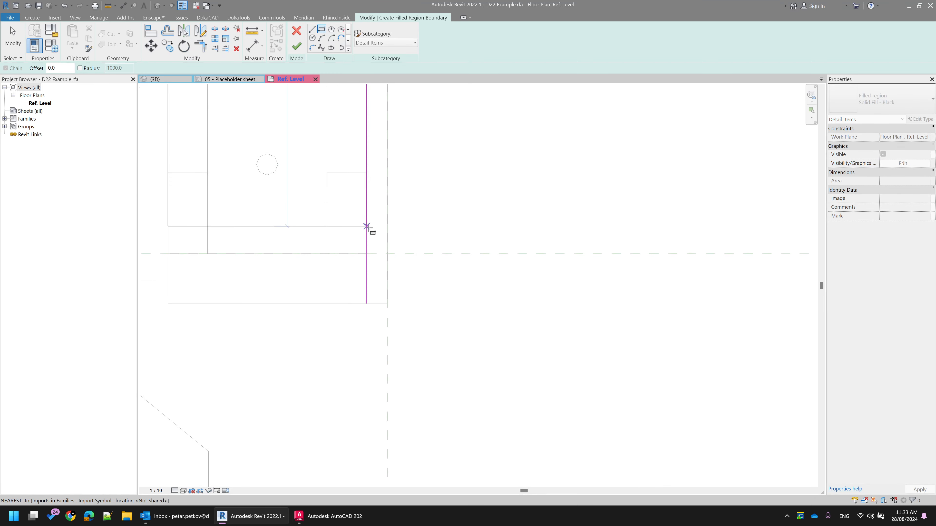
pyautogui.click(367, 253)
pyautogui.scroll(-2, 483, 198)
pyautogui.moveTo(485, 197); pyautogui.dragTo(515, 269, button='middle')
pyautogui.click(297, 46)
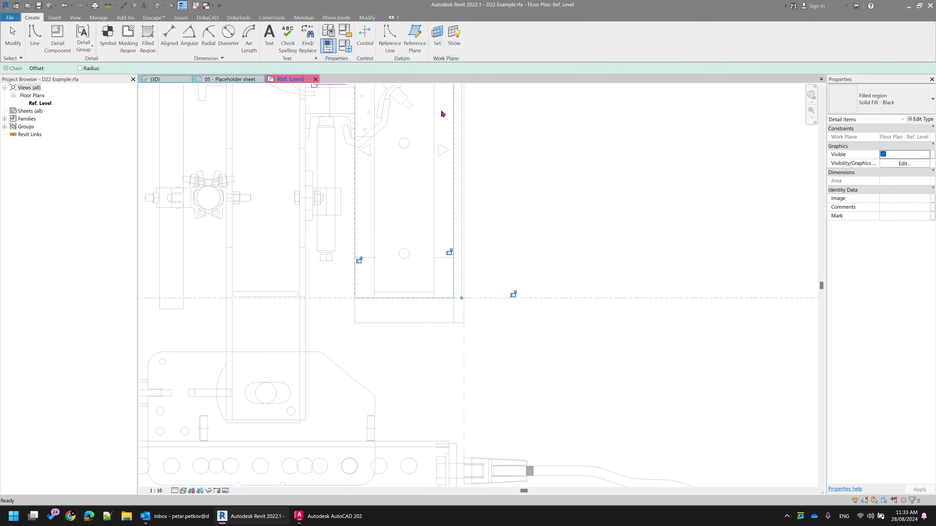
# Duplicate the type of the filled region on the first section's formwork panel as Yellow
pyautogui.scroll(-3, 590, 188)
pyautogui.click(591, 189)
pyautogui.scroll(-2, 591, 189)
pyautogui.moveTo(591, 189); pyautogui.dragTo(527, 287, button='middle')
pyautogui.scroll(-1, 582, 181)
pyautogui.moveTo(582, 181); pyautogui.dragTo(518, 299, button='middle')
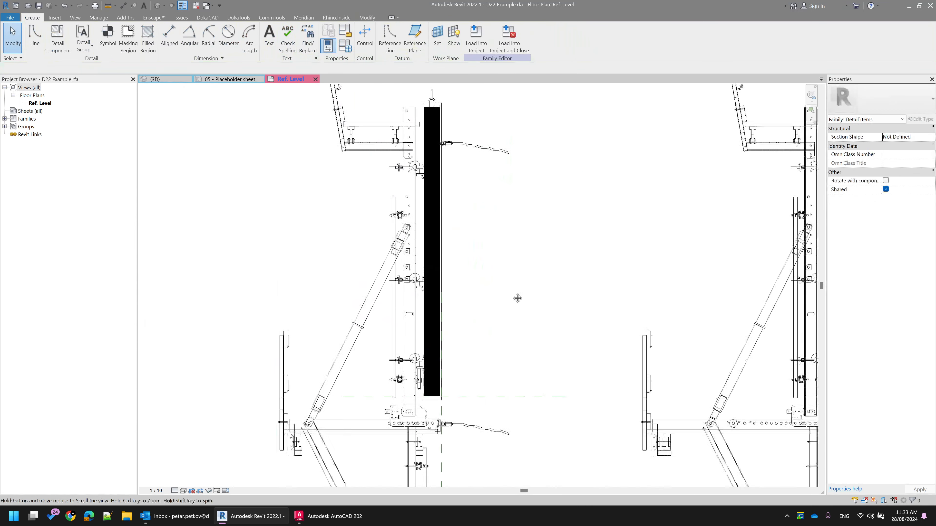
pyautogui.click(423, 112)
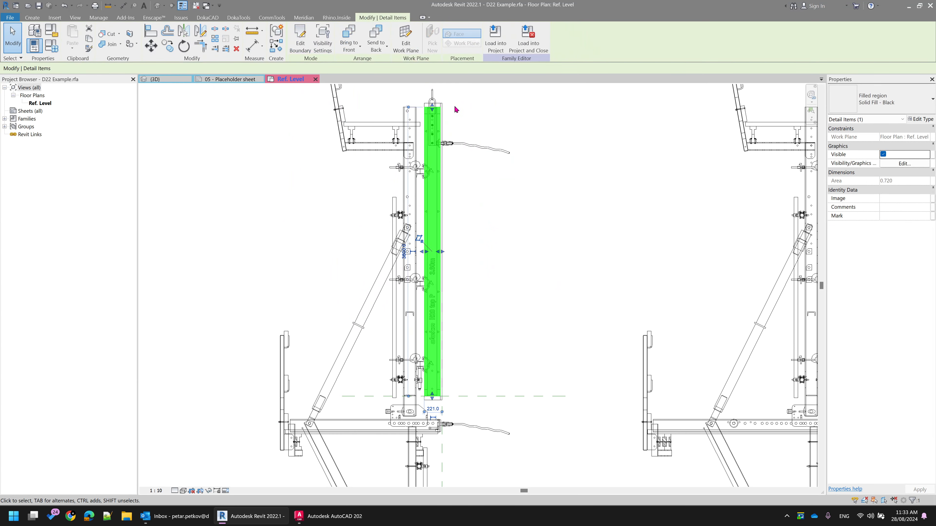
pyautogui.click(920, 119)
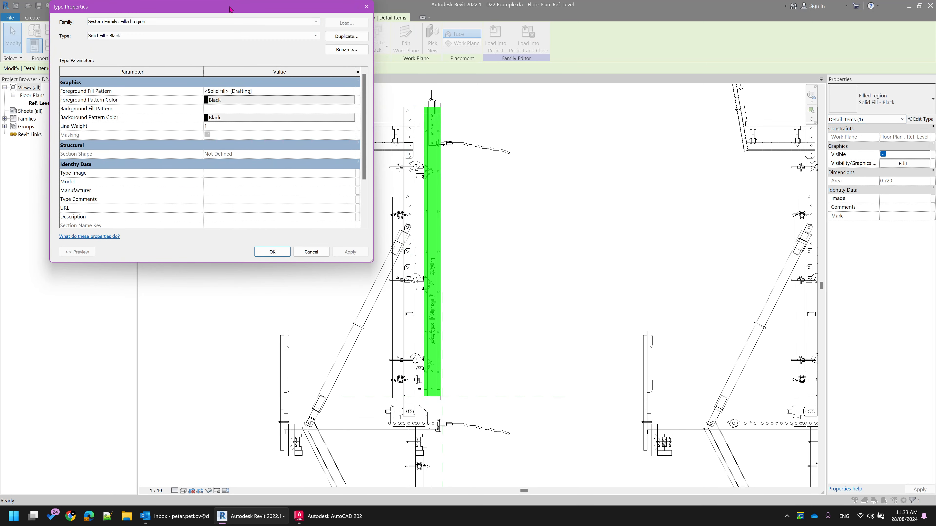
pyautogui.moveTo(229, 9); pyautogui.dragTo(289, 58)
pyautogui.click(406, 85)
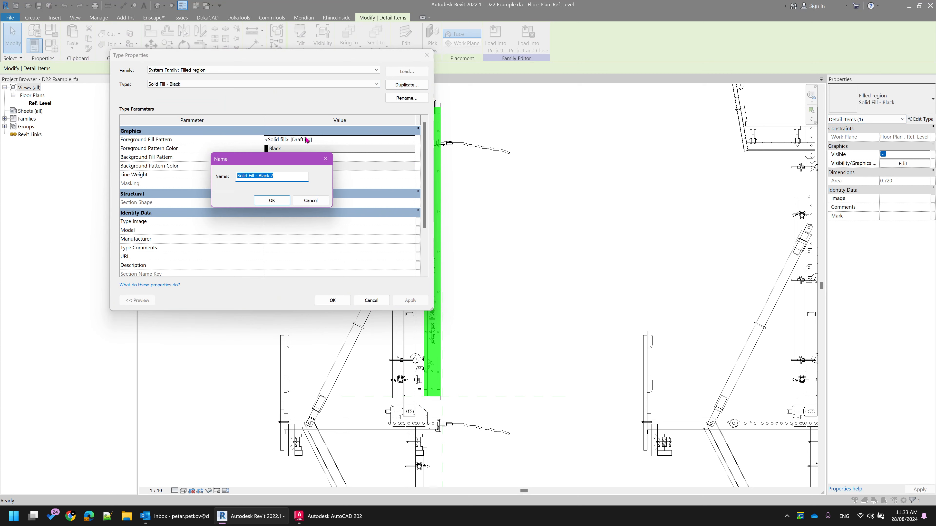
pyautogui.write('Yellow')
pyautogui.click(260, 201)
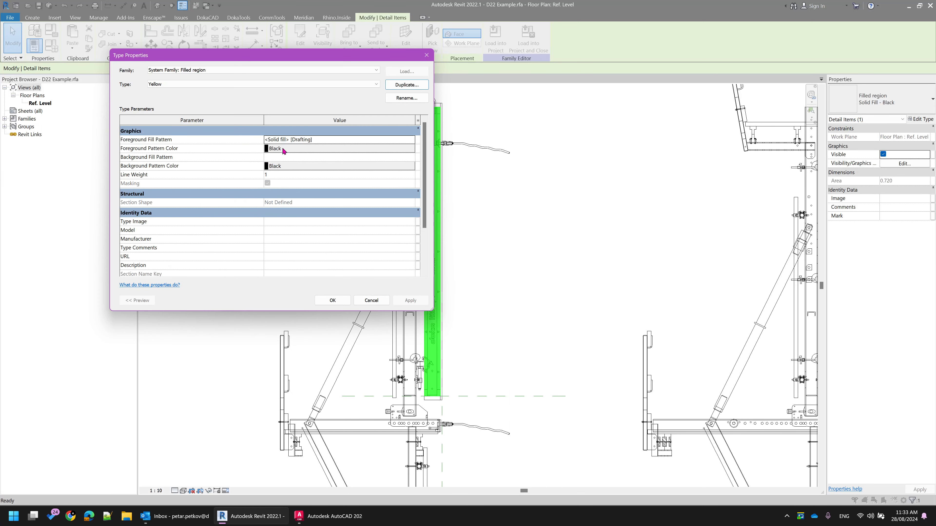
# Set the Yellow filled region type's foreground pattern color to yellow
pyautogui.click(267, 148)
pyautogui.click(208, 191)
pyautogui.click(304, 257)
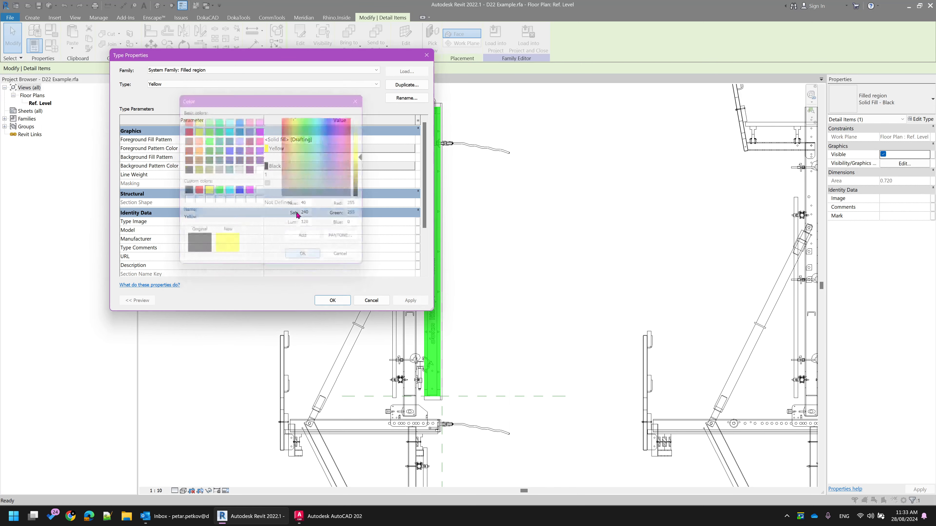
# Duplicate the filled region type as Blue and set its foreground pattern color to blue
pyautogui.click(392, 86)
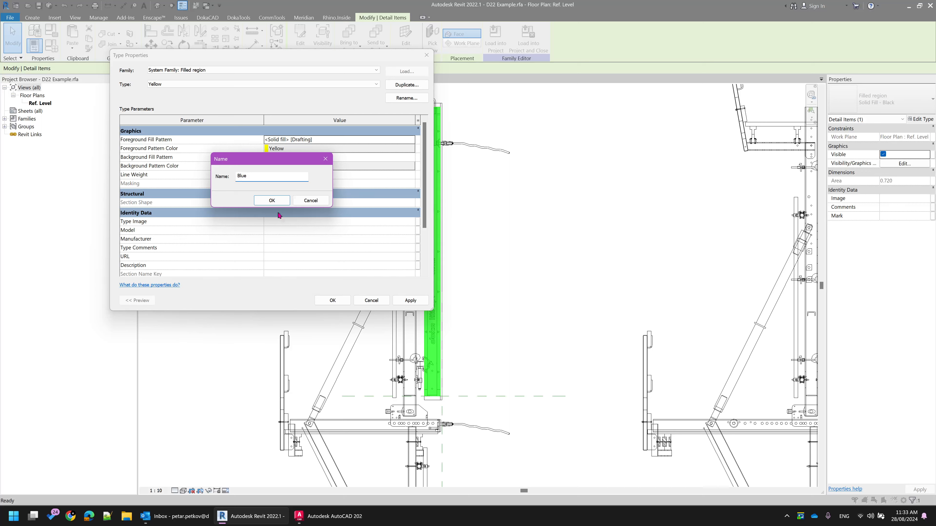
pyautogui.write('Blue')
pyautogui.click(272, 200)
pyautogui.click(292, 148)
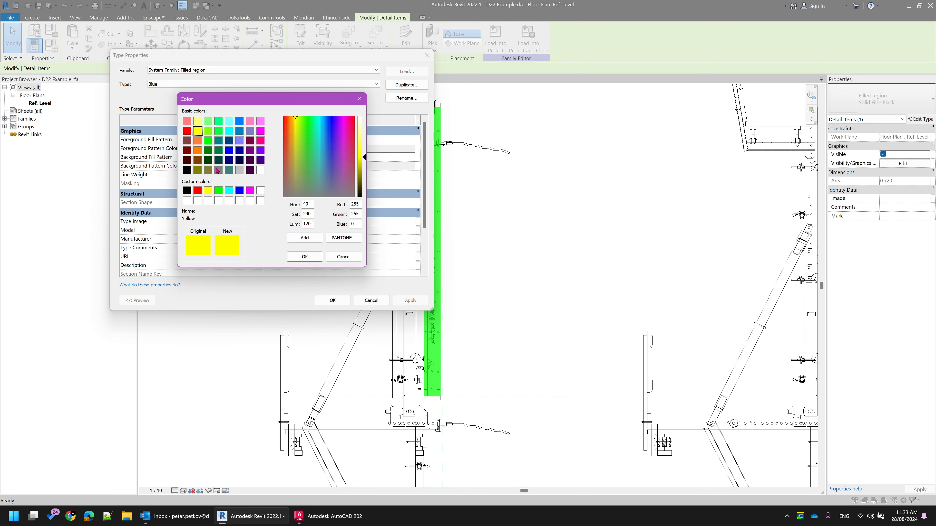
pyautogui.click(239, 190)
pyautogui.click(305, 256)
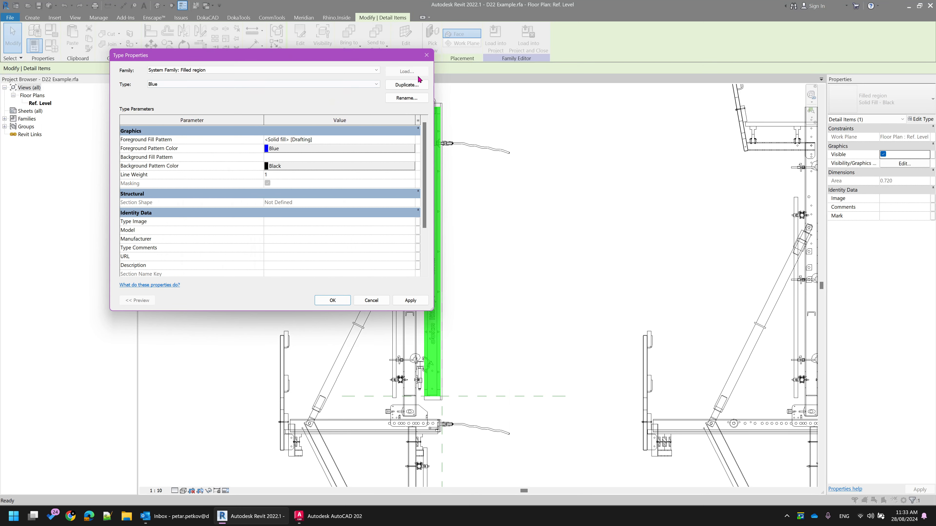
# Duplicate the filled region type as Dark Brown, set its foreground pattern color to RGB 128-064-064, and accept the type properties
pyautogui.click(407, 85)
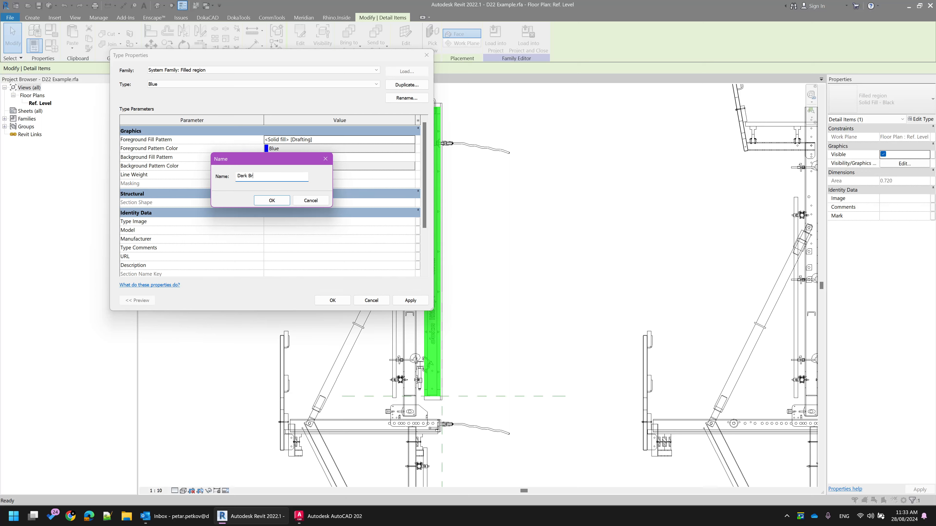
pyautogui.click(271, 200)
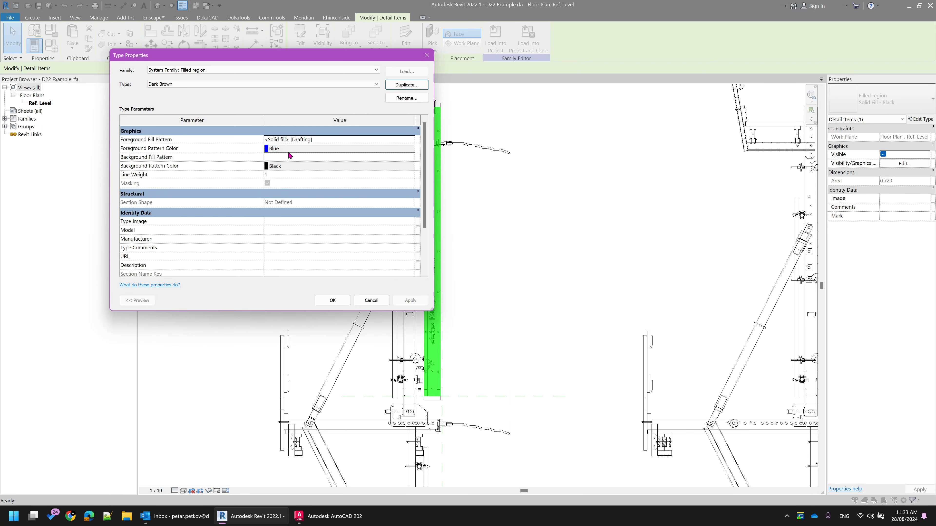
pyautogui.click(289, 143)
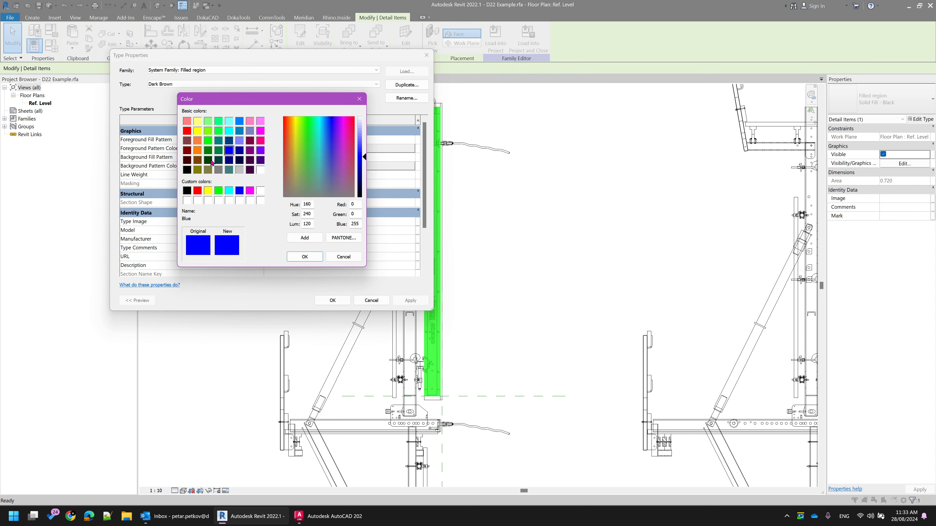
pyautogui.click(186, 142)
pyautogui.click(304, 257)
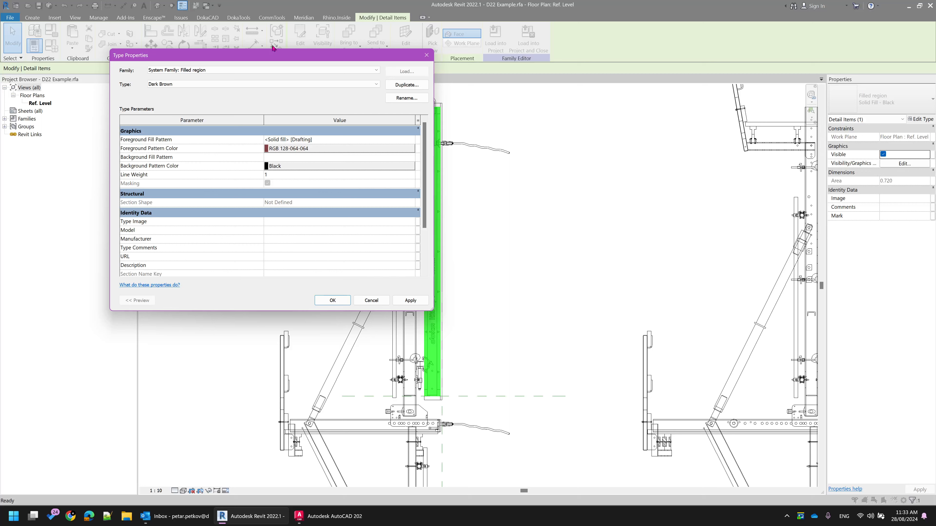
pyautogui.click(339, 304)
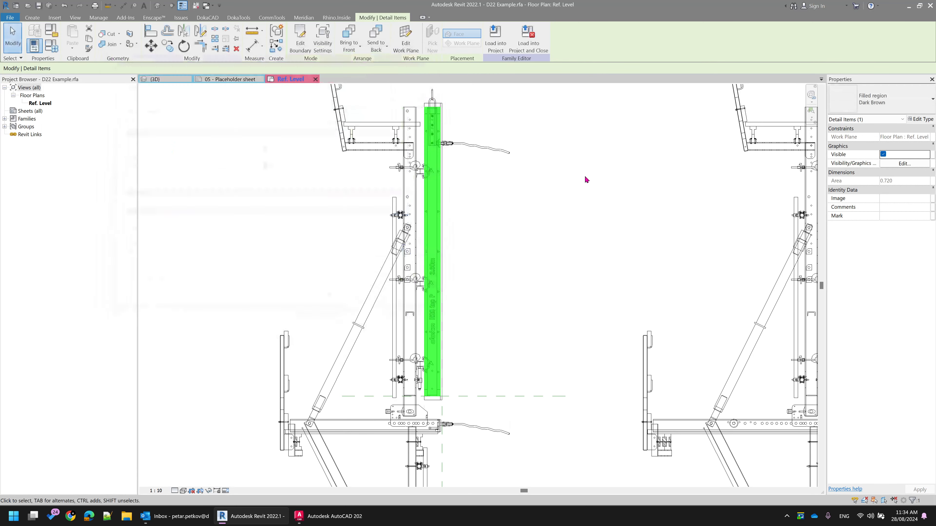
# Assign the Yellow type to the filled region on the first section's formwork panel
pyautogui.click(910, 103)
pyautogui.click(845, 152)
pyautogui.click(631, 225)
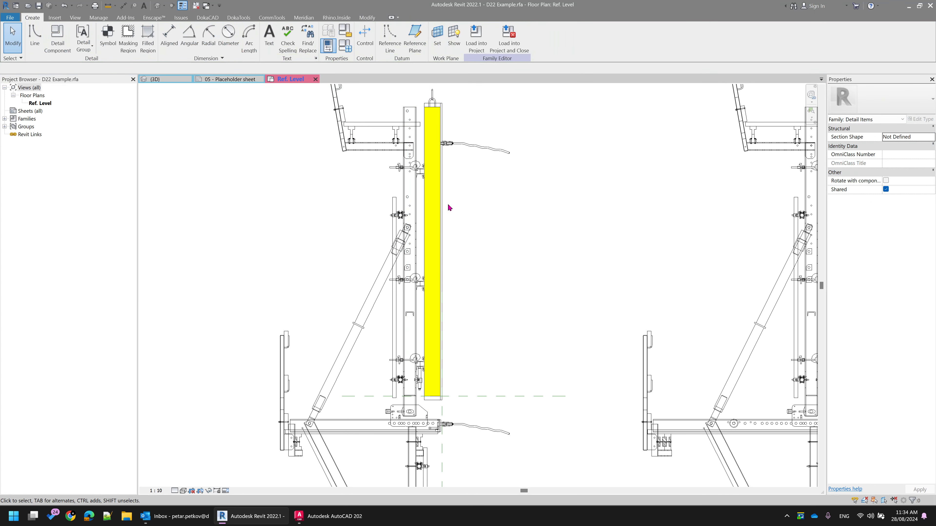
# Send the yellow filled region on the first section's formwork panel to the back of the detail
pyautogui.scroll(2, 449, 207)
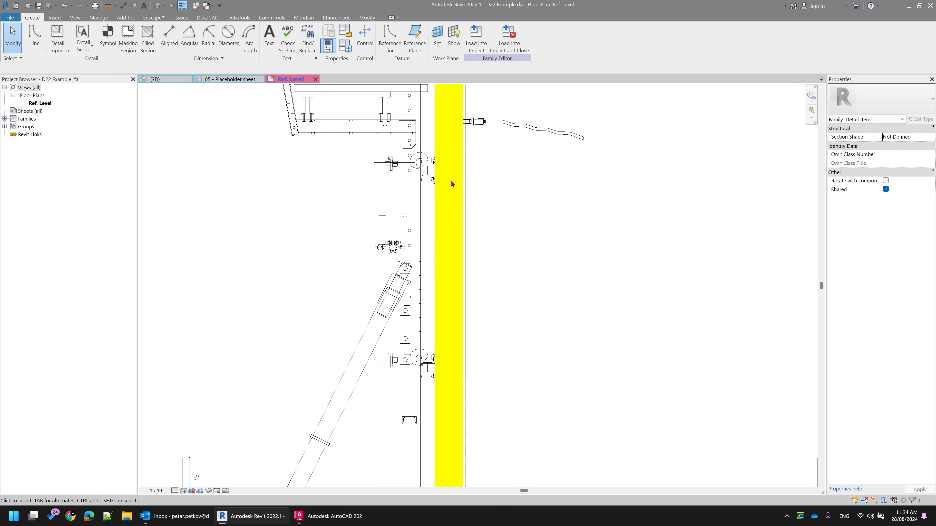
pyautogui.click(463, 149)
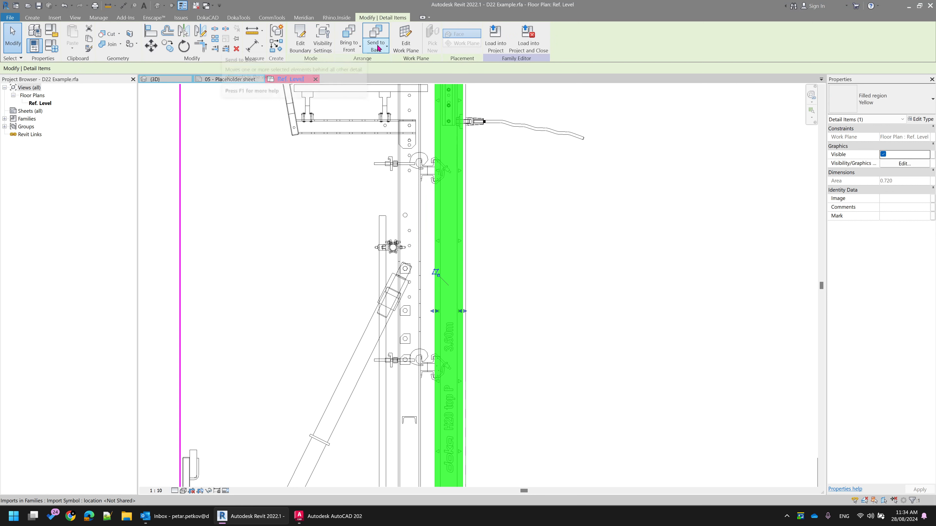
pyautogui.click(385, 47)
pyautogui.click(377, 89)
pyautogui.click(777, 269)
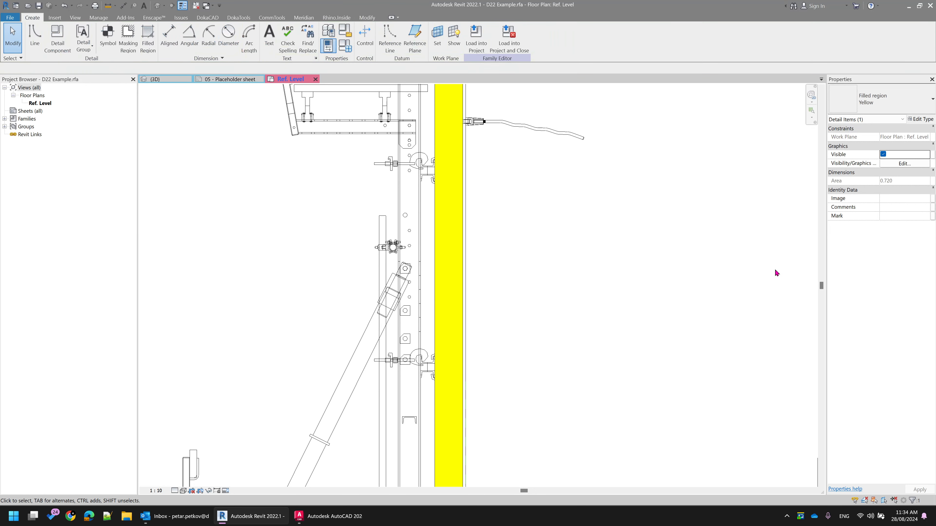
pyautogui.click(462, 159)
pyautogui.click(380, 53)
pyautogui.click(619, 245)
pyautogui.scroll(-4, 619, 245)
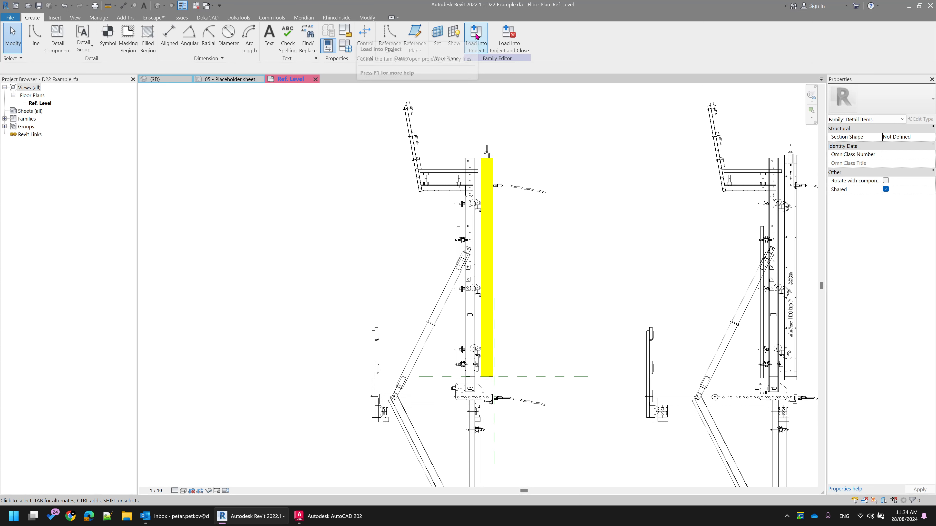
# Load the family into the D22 Typical Sections project and place a D22 Example detail component in the Typical Sections viewport on sheet 05
pyautogui.click(475, 39)
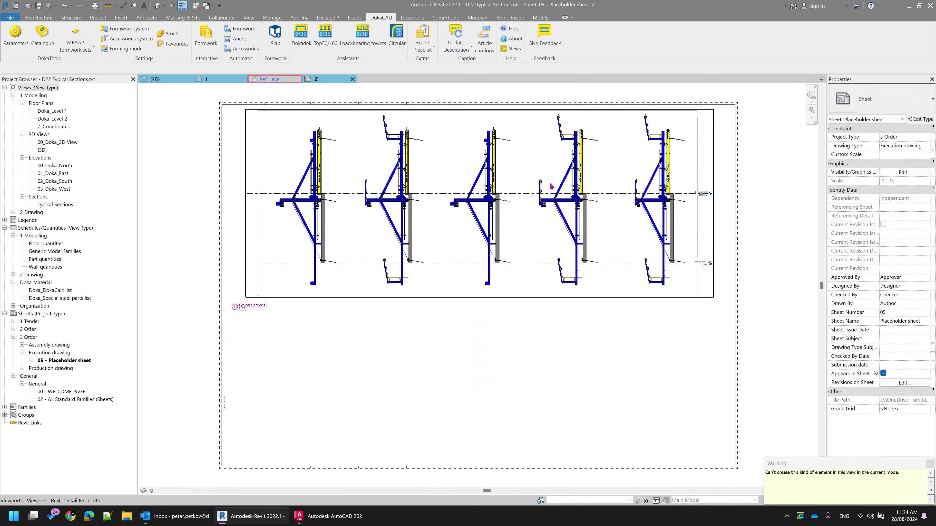
pyautogui.doubleClick(530, 173)
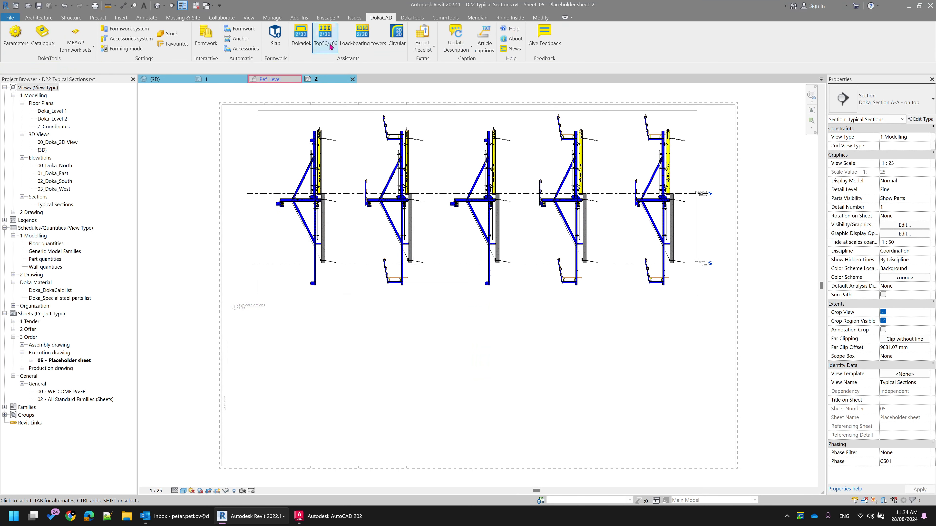
pyautogui.click(4, 407)
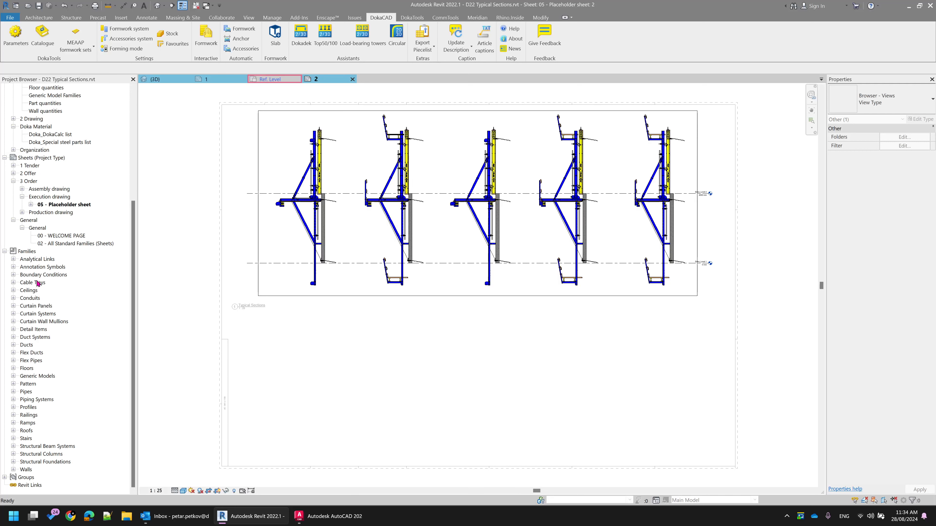
pyautogui.doubleClick(35, 330)
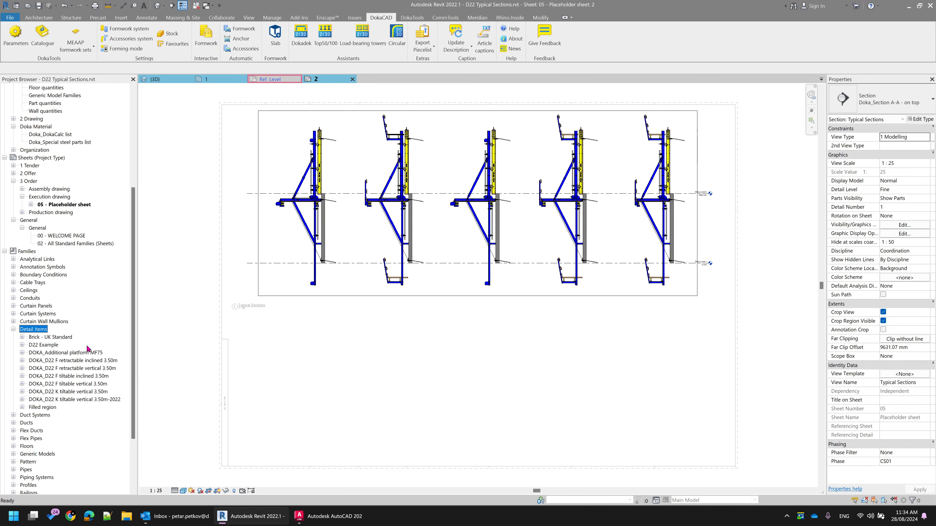
pyautogui.click(42, 346)
pyautogui.click(22, 346)
pyautogui.moveTo(52, 354); pyautogui.dragTo(381, 276)
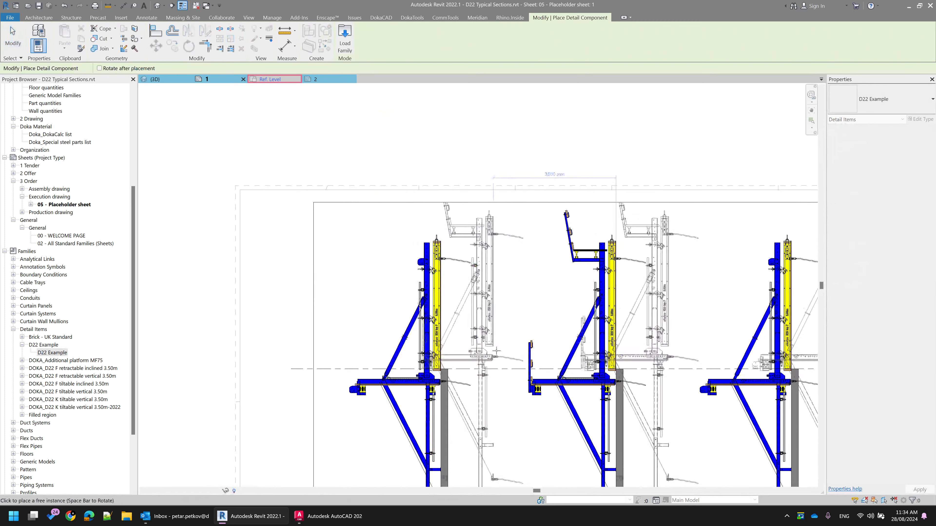
pyautogui.press('Escape')
pyautogui.scroll(6, 520, 302)
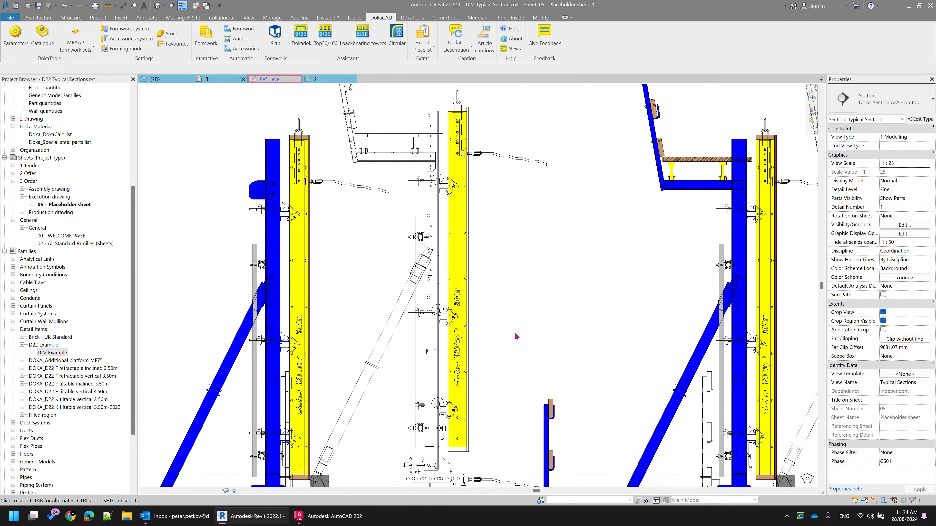
# Return to the D22 Example family's Ref. Level plan and start a filled region whose boundary is picked from existing lines
pyautogui.click(272, 79)
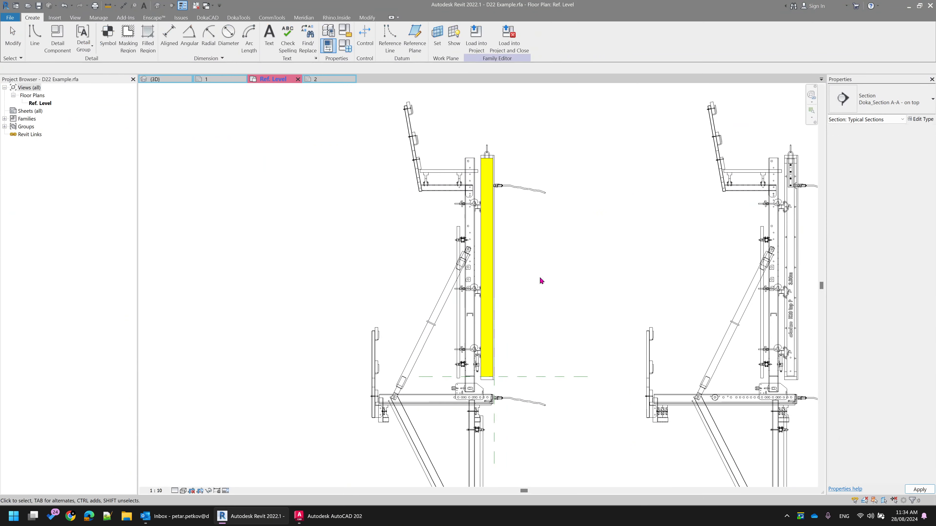
pyautogui.scroll(-4, 573, 287)
pyautogui.moveTo(573, 287); pyautogui.dragTo(522, 160, button='middle')
pyautogui.scroll(5, 496, 261)
pyautogui.scroll(1, 441, 282)
pyautogui.moveTo(416, 242); pyautogui.dragTo(407, 282, button='middle')
pyautogui.moveTo(360, 207); pyautogui.dragTo(355, 239, button='middle')
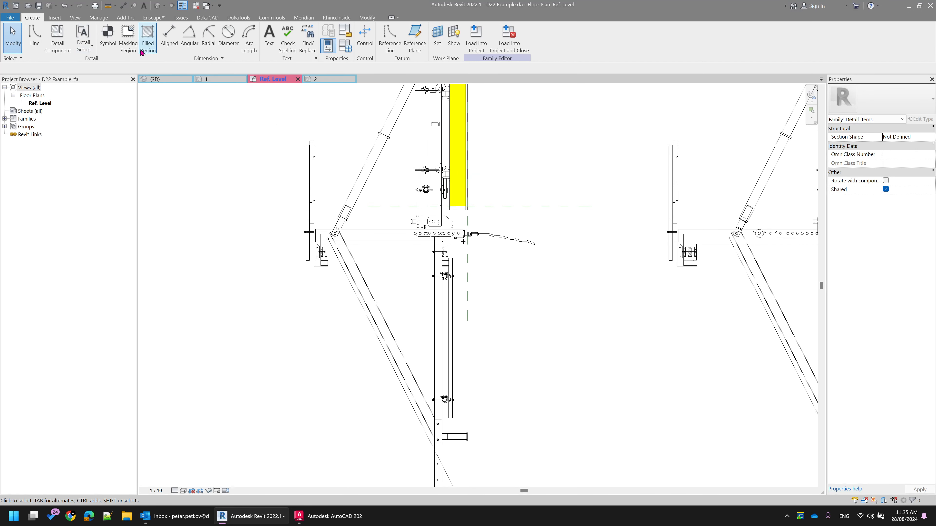
pyautogui.click(148, 41)
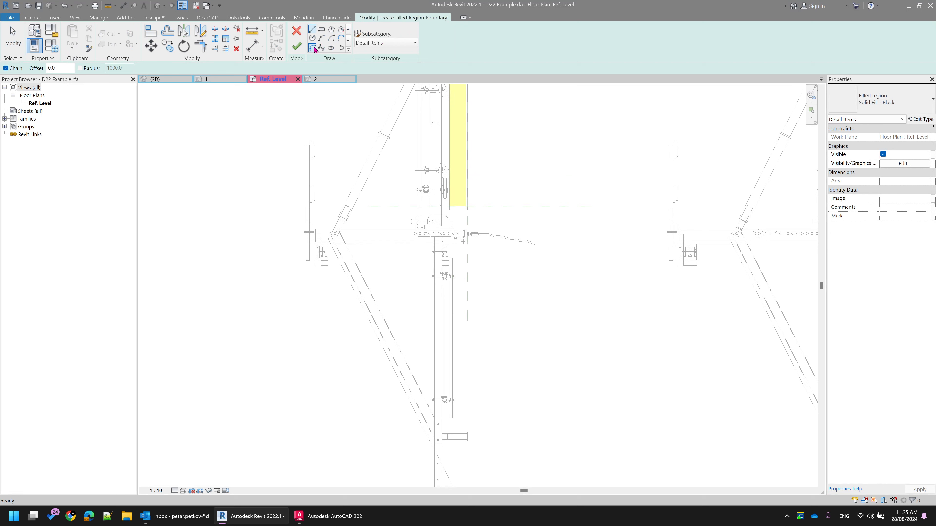
pyautogui.scroll(-1, 321, 50)
pyautogui.click(314, 48)
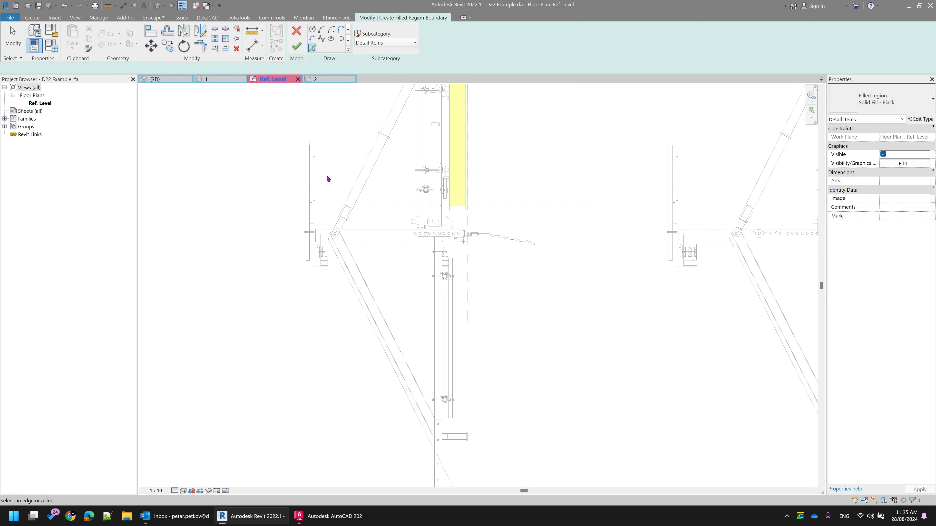
# Pick the straight outer edges of the bracket plate's bolt side and the outline of the protruding bolt head as region boundary
pyautogui.scroll(2, 368, 240)
pyautogui.scroll(4, 424, 225)
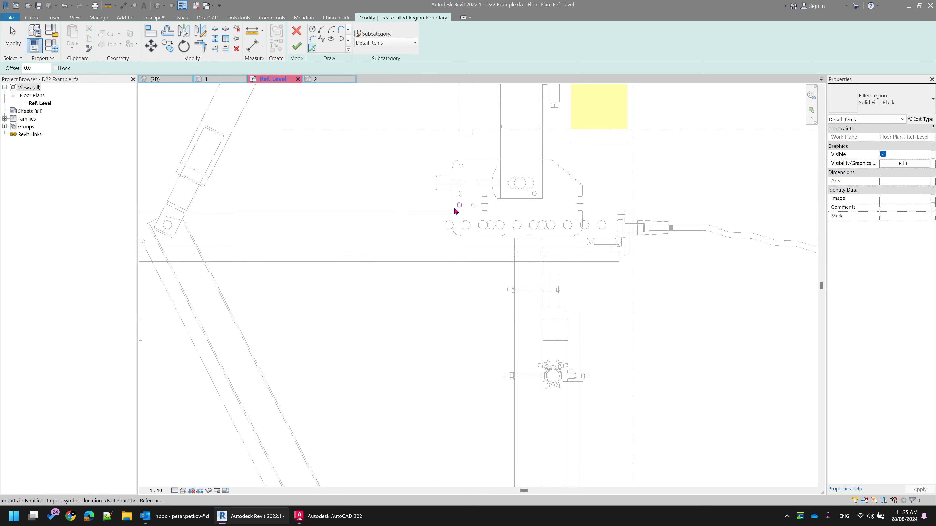
pyautogui.scroll(2, 457, 212)
pyautogui.scroll(1, 482, 166)
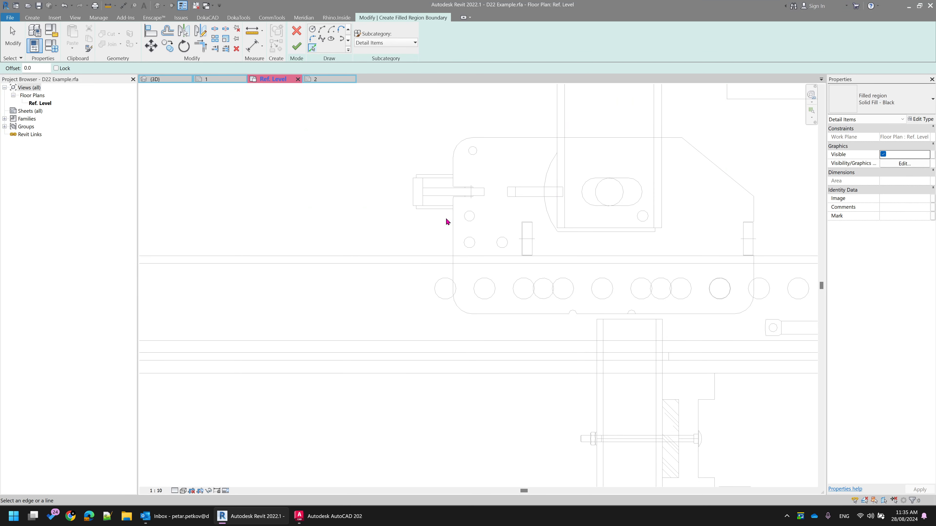
pyautogui.click(455, 231)
pyautogui.click(428, 209)
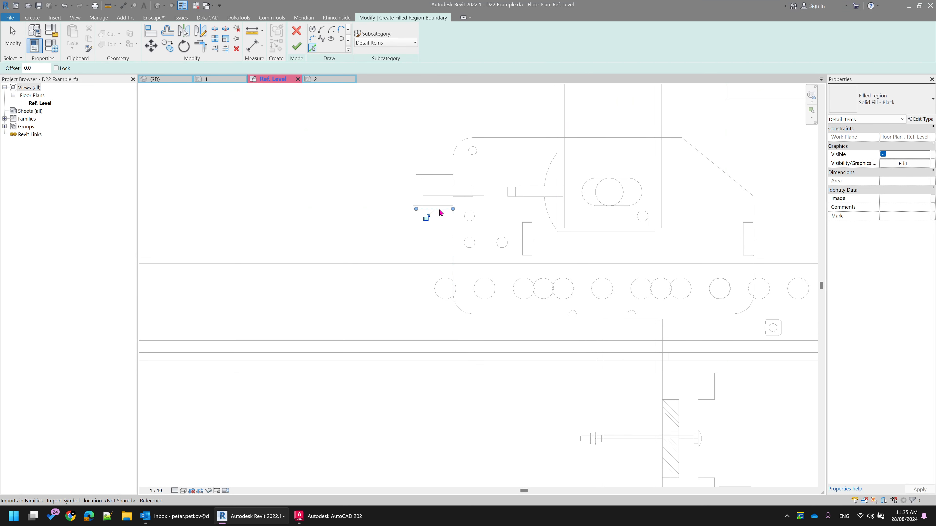
pyautogui.click(415, 192)
pyautogui.click(438, 175)
pyautogui.click(453, 169)
# Pick the bracket plate's remaining outline as region boundary, including its rounded corners, sloped corner, and upper, lower and far side edges
pyautogui.click(458, 152)
pyautogui.click(474, 138)
pyautogui.click(709, 159)
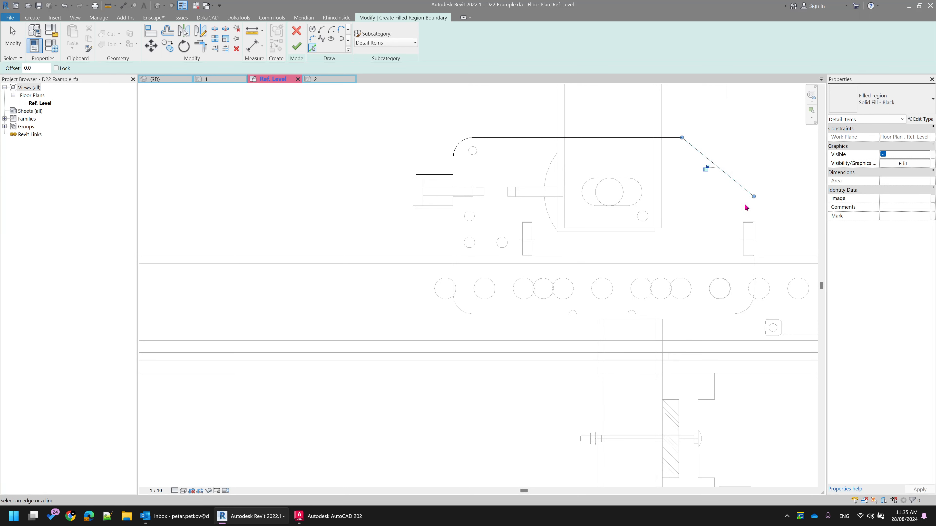
pyautogui.click(753, 212)
pyautogui.click(728, 313)
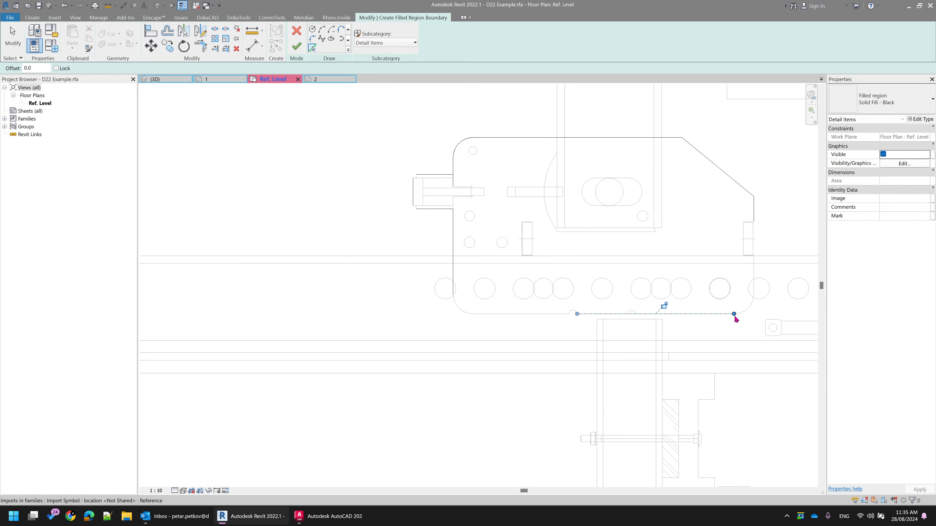
pyautogui.click(751, 312)
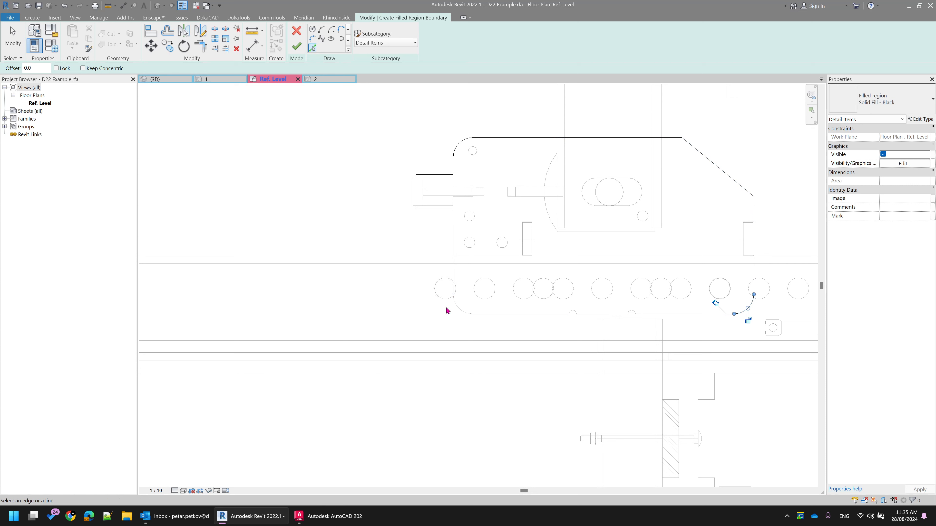
pyautogui.click(459, 313)
# Trim and extend the picked boundary lines around the bracket plate and bolt head to meet at corners, and try to finish the filled region
pyautogui.press('Escape')
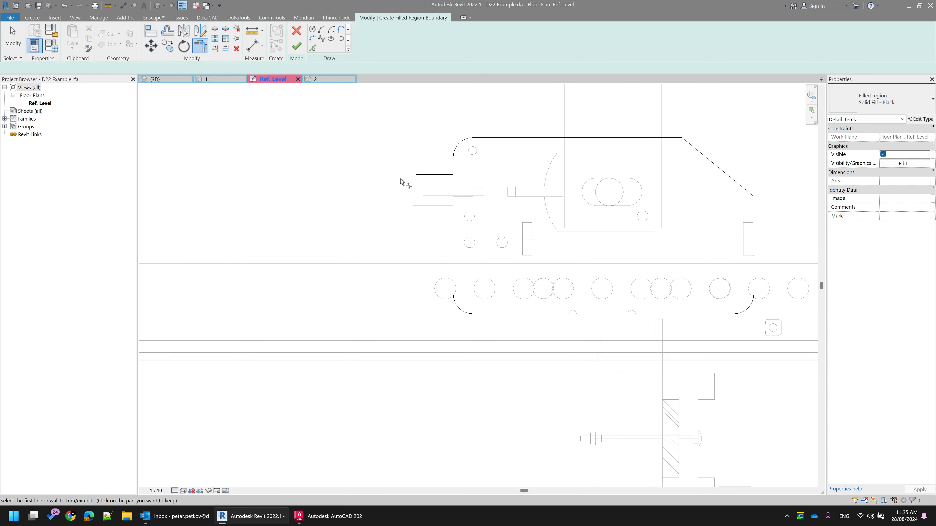
pyautogui.scroll(3, 424, 176)
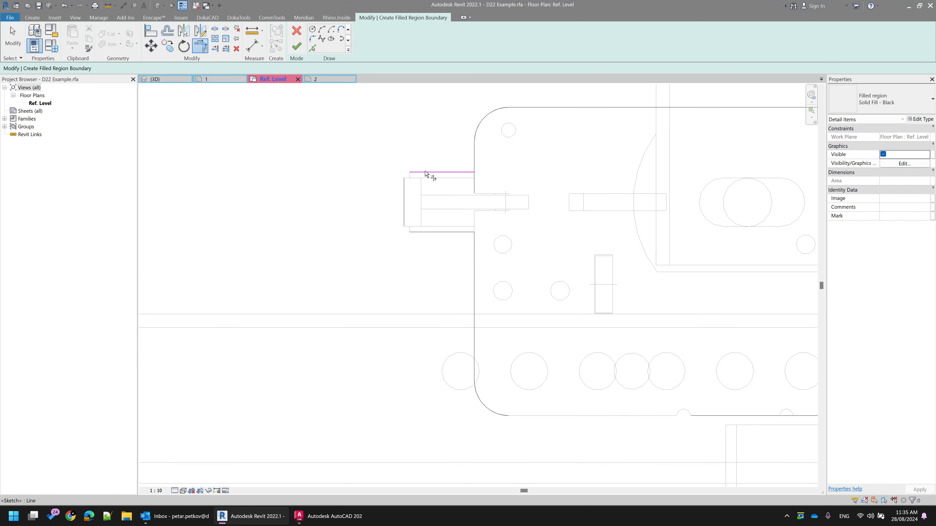
pyautogui.click(424, 232)
pyautogui.scroll(-2, 453, 189)
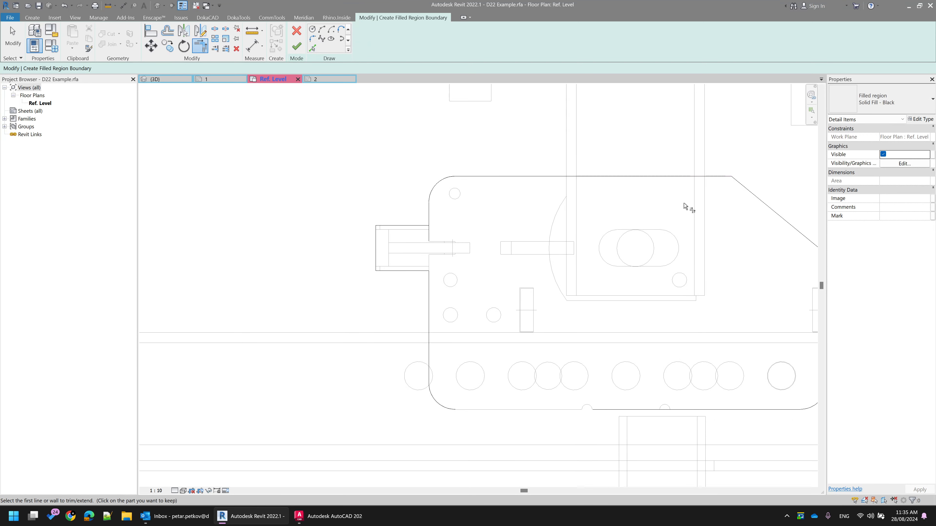
pyautogui.moveTo(689, 209); pyautogui.dragTo(482, 175, button='middle')
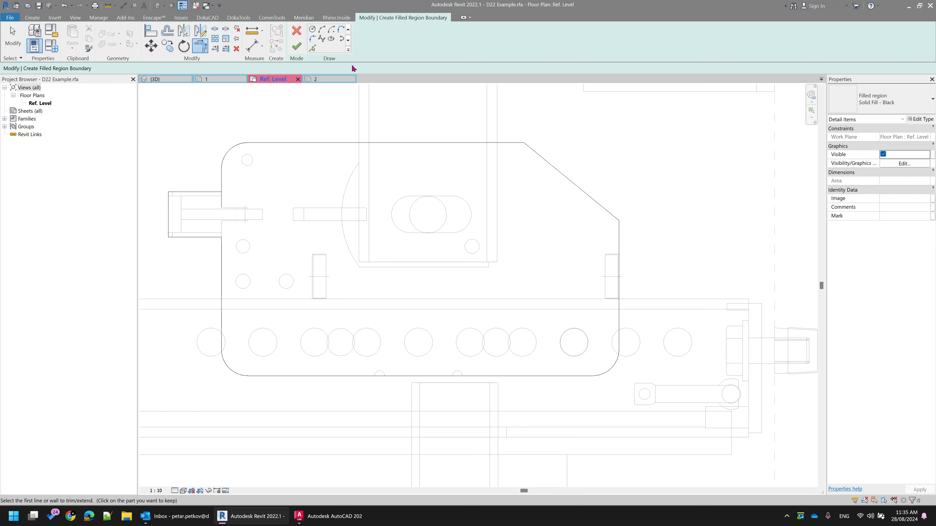
pyautogui.click(297, 48)
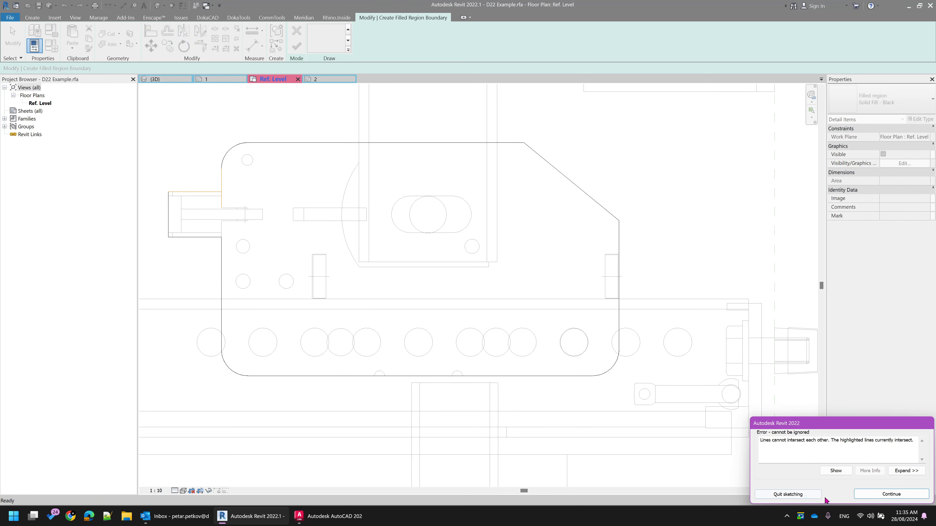
pyautogui.click(855, 494)
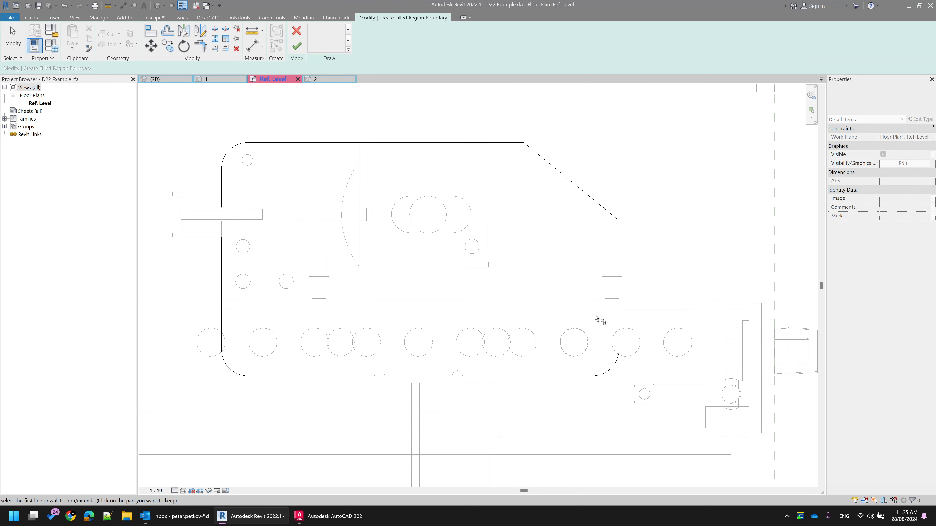
# Try to finish the filled region and show where its highlighted boundary lines intersect
pyautogui.scroll(-3, 562, 291)
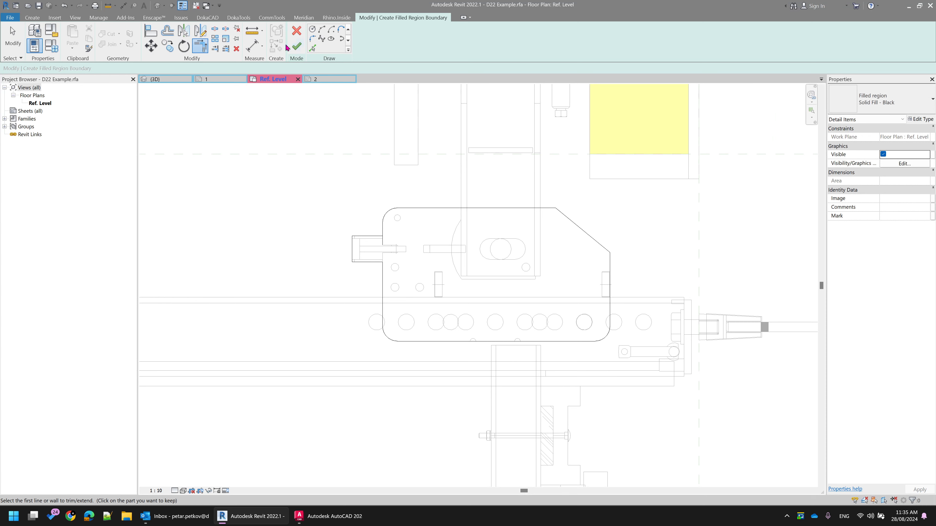
pyautogui.click(294, 47)
pyautogui.click(835, 470)
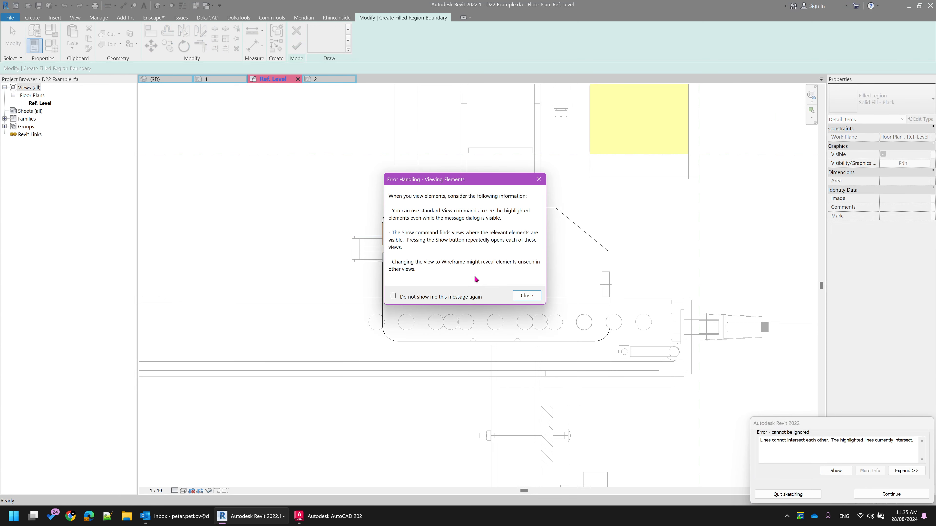
pyautogui.click(526, 295)
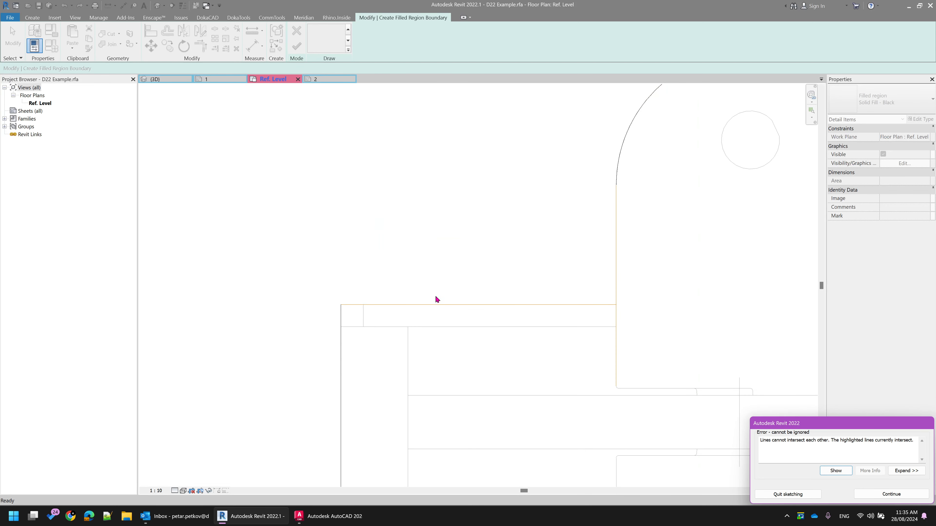
pyautogui.click(891, 494)
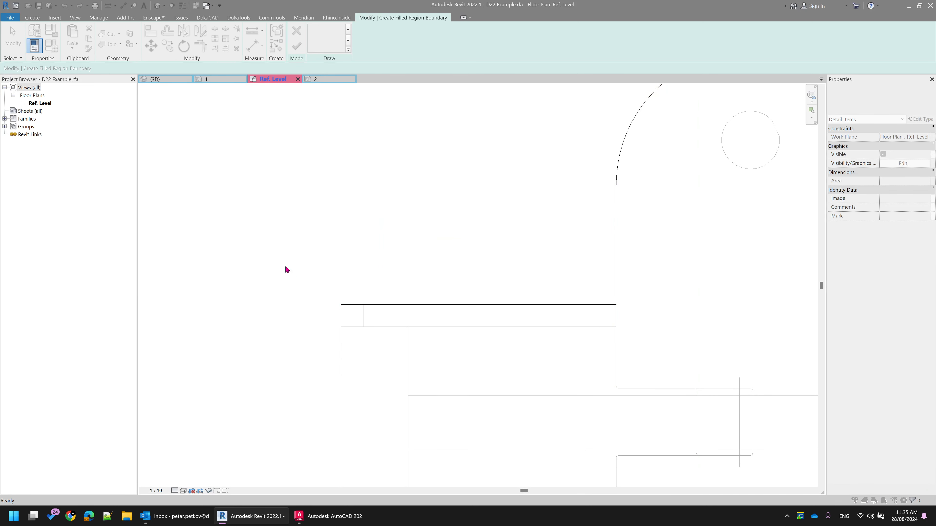
# Trim the bolt head's upper boundary line and the plate's side edge to a clean corner, and finish the filled region
pyautogui.press('t')
pyautogui.press('r')
pyautogui.press('Escape')
pyautogui.moveTo(298, 279); pyautogui.dragTo(682, 328)
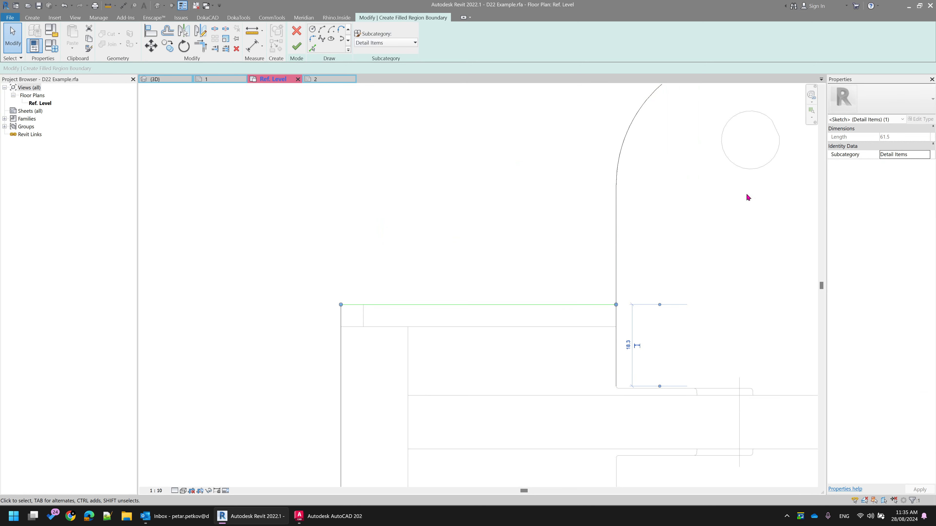
pyautogui.press('Escape')
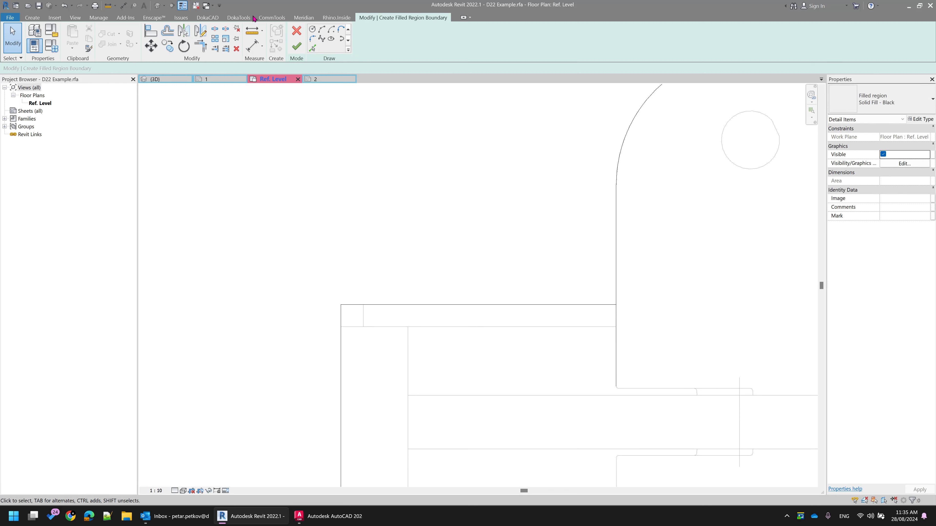
pyautogui.click(199, 48)
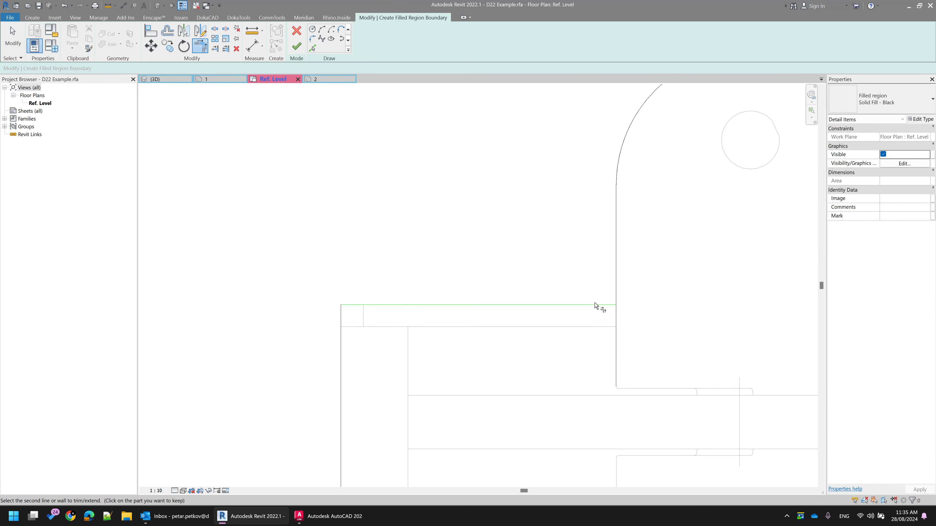
pyautogui.press('Escape')
pyautogui.scroll(-3, 479, 265)
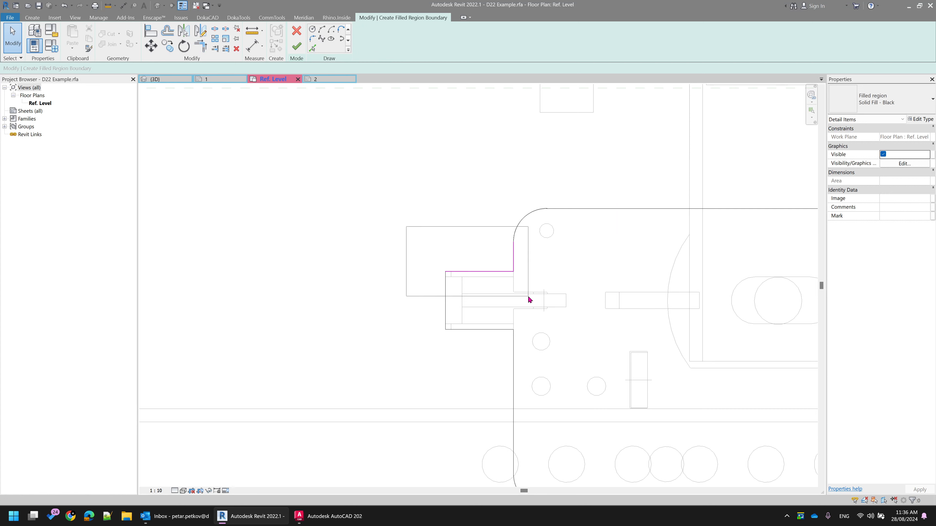
pyautogui.click(297, 46)
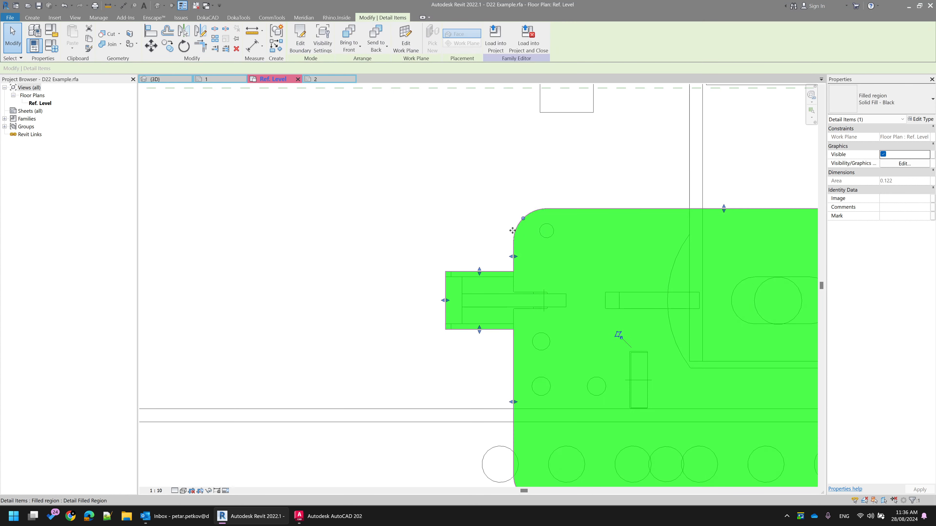
# Change the bracket plate's filled region type to Blue
pyautogui.scroll(-3, 591, 313)
pyautogui.click(619, 201)
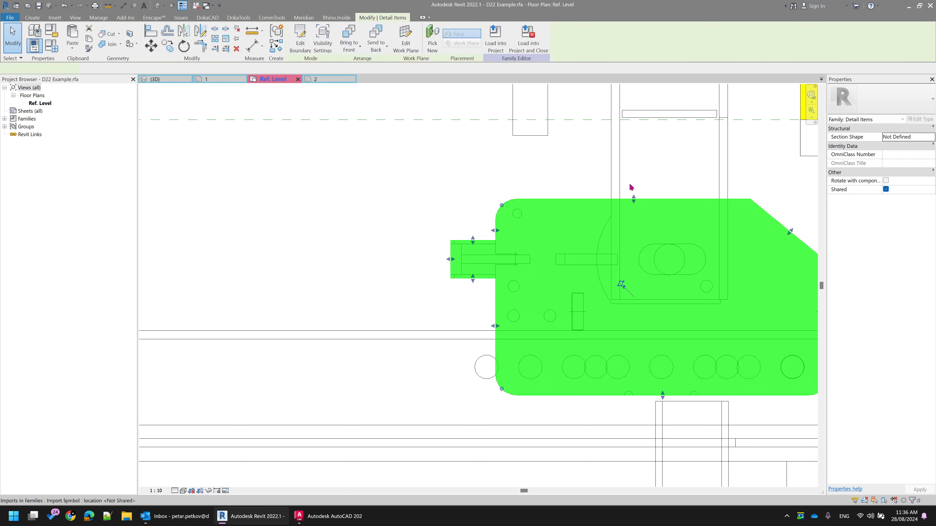
pyautogui.click(884, 107)
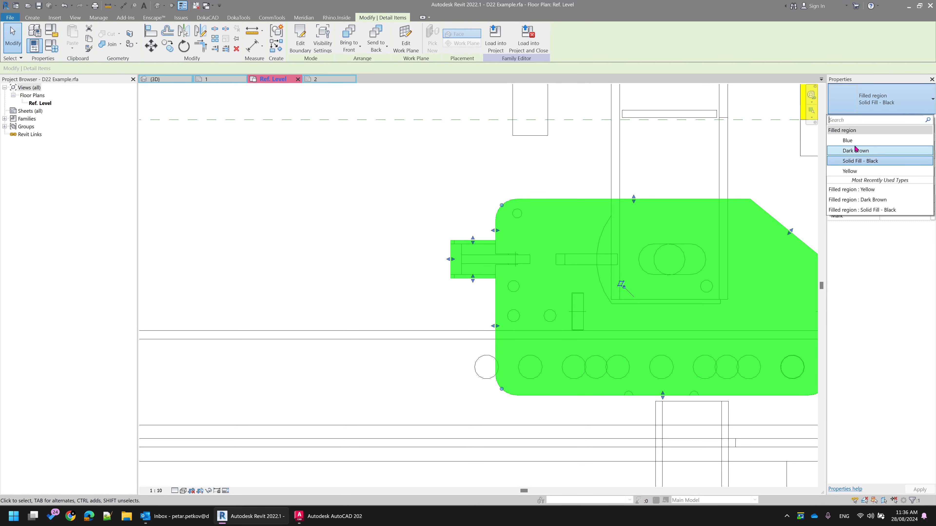
pyautogui.click(847, 123)
pyautogui.click(428, 162)
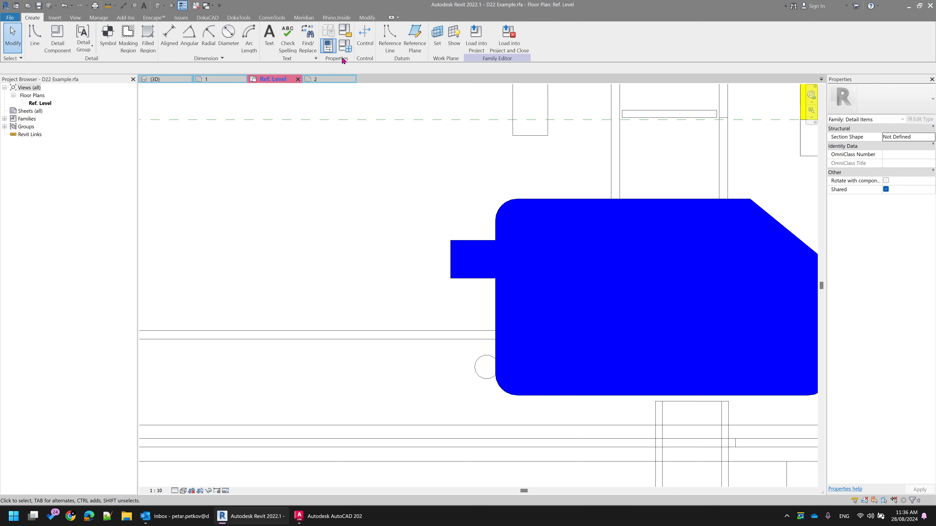
# Reload the updated family into the D22 Typical Sections project and inspect the coloured bracket plate on the placeholder sheet
pyautogui.click(475, 39)
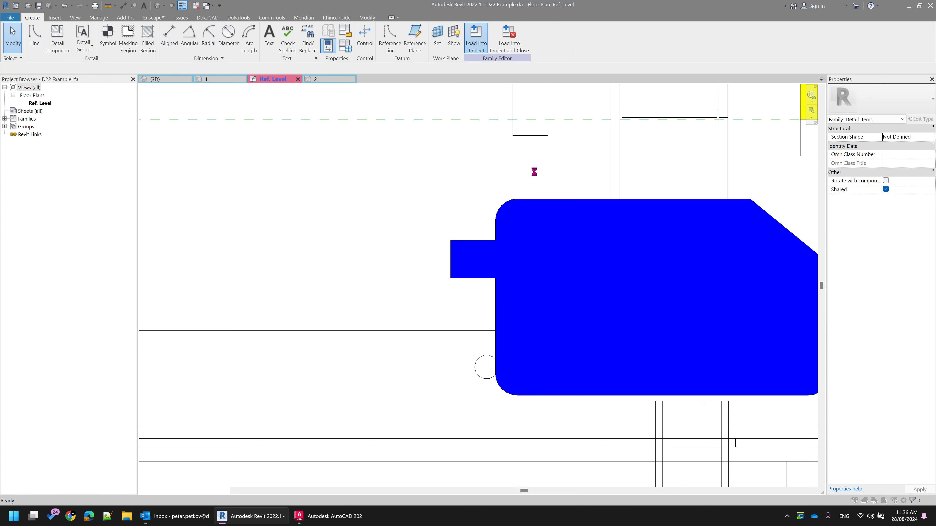
pyautogui.click(405, 256)
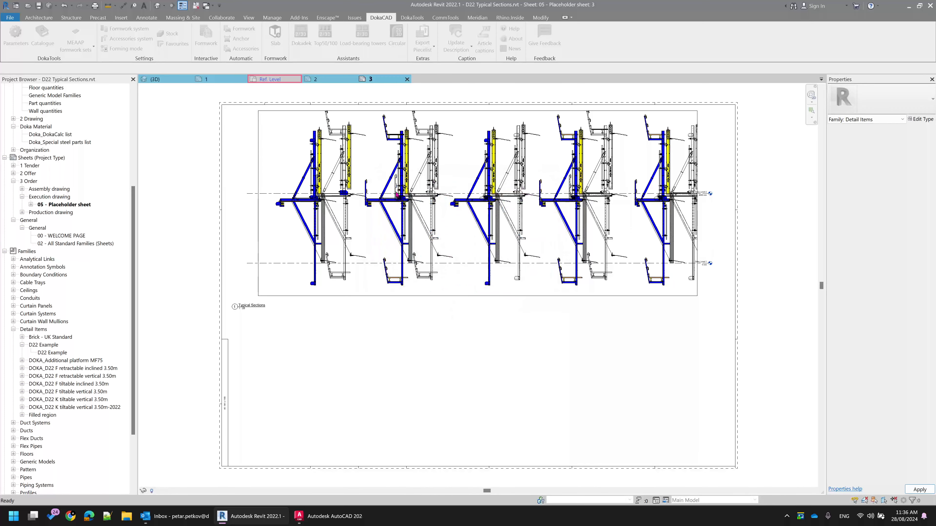
pyautogui.scroll(6, 368, 165)
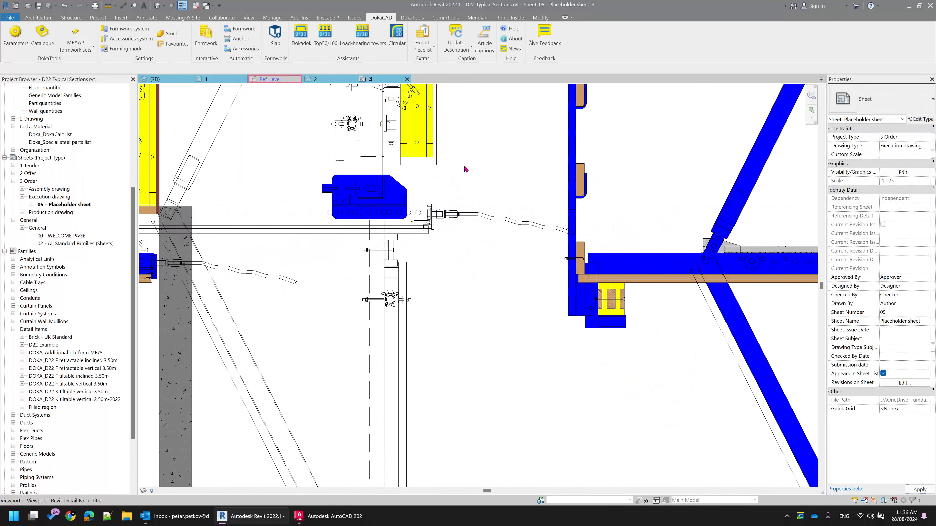
# In the D22 Example family's Ref. Level plan, copy the yellow filled region horizontally onto the matching formwork panel of the second section
pyautogui.click(337, 78)
pyautogui.click(276, 80)
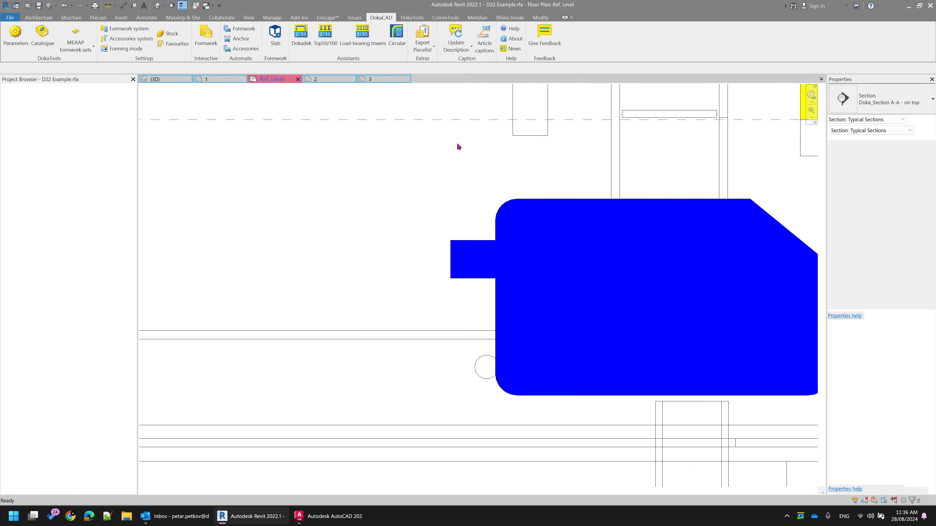
pyautogui.scroll(-5, 478, 246)
pyautogui.moveTo(511, 254); pyautogui.dragTo(382, 377, button='middle')
pyautogui.scroll(-7, 475, 301)
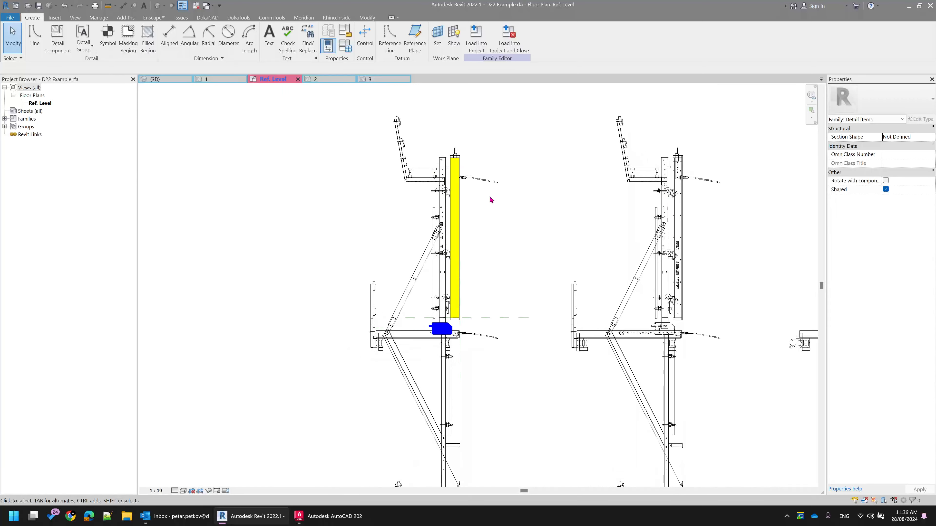
pyautogui.scroll(4, 491, 198)
pyautogui.click(427, 137)
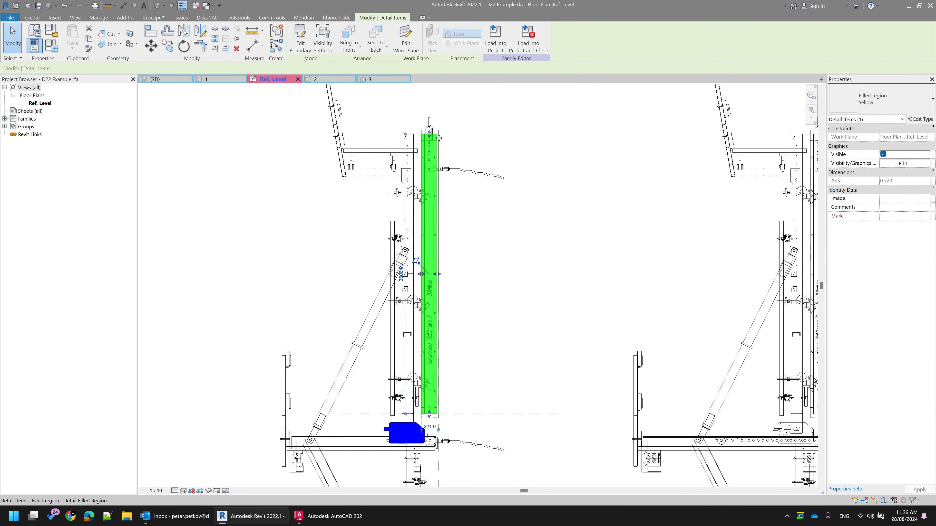
pyautogui.scroll(-1, 531, 188)
pyautogui.moveTo(446, 138); pyautogui.dragTo(393, 159, button='middle')
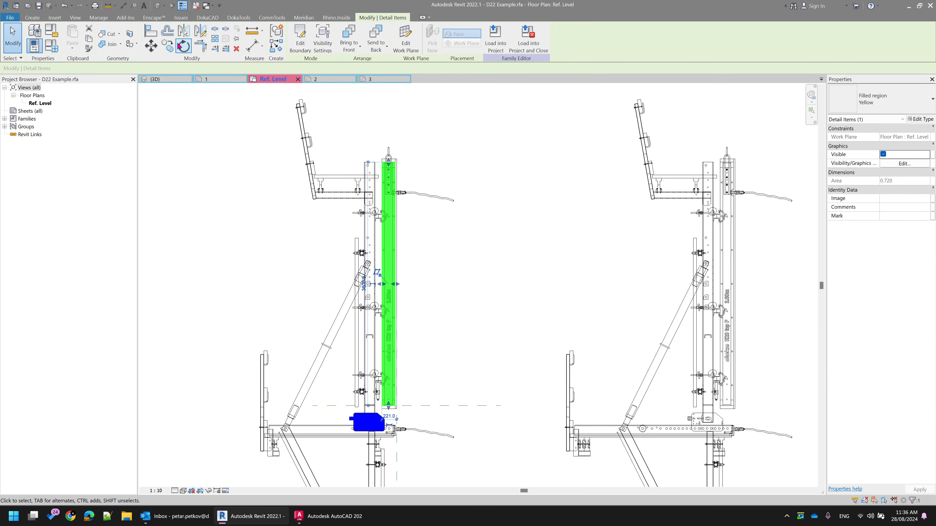
pyautogui.click(167, 46)
pyautogui.click(353, 114)
pyautogui.write('500')
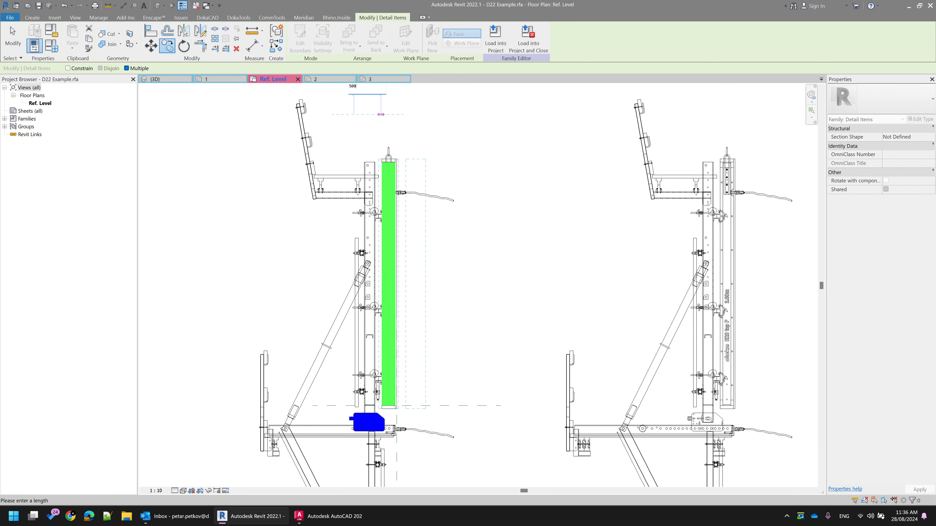
pyautogui.press('Return')
pyautogui.press('Escape')
pyautogui.press('Escape')
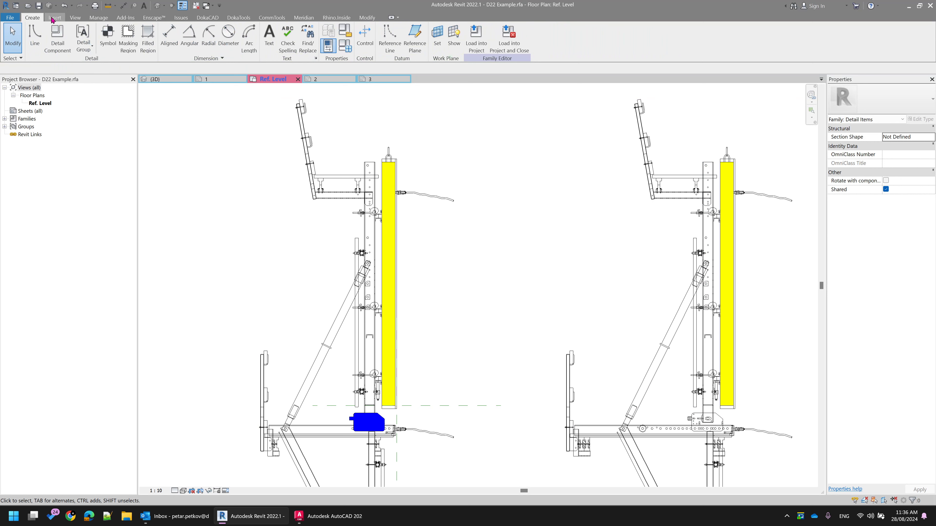
# Add a family parameter named coloring in the family types and make it an instance parameter
pyautogui.click(366, 18)
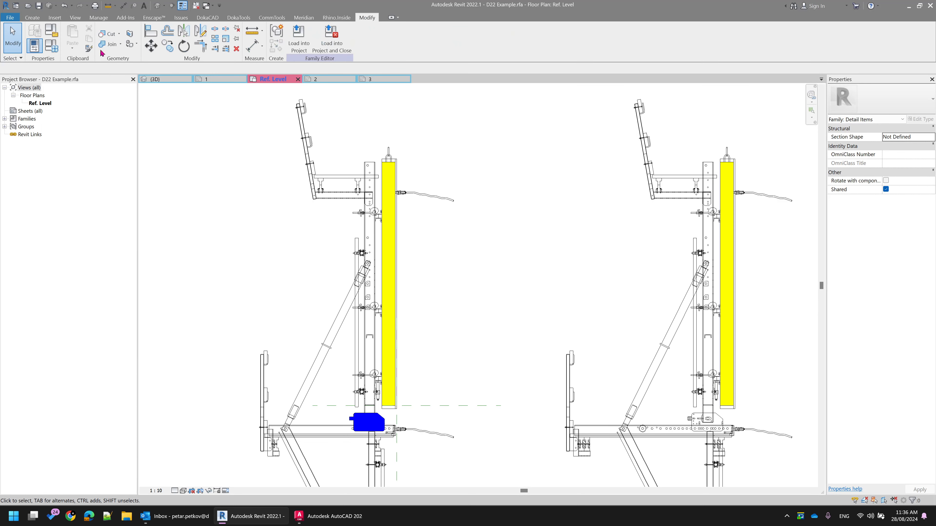
pyautogui.click(52, 46)
pyautogui.click(217, 257)
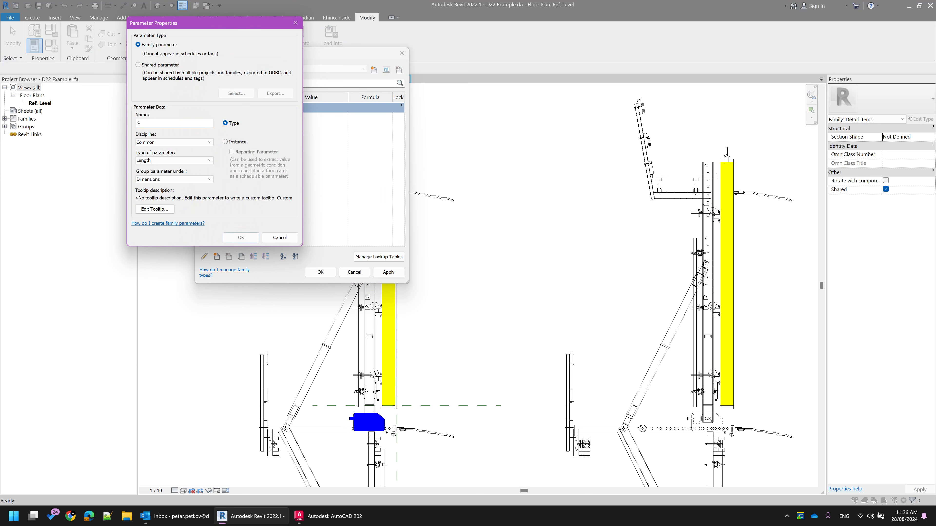
pyautogui.click(225, 142)
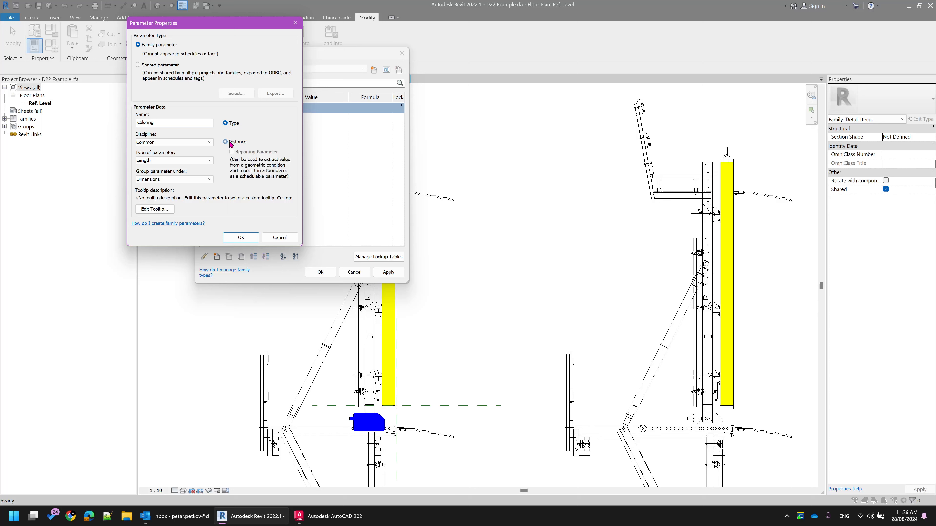
# Set the coloring parameter's type to Yes/No, group it under Constraints, and apply the new parameter to the family
pyautogui.click(152, 160)
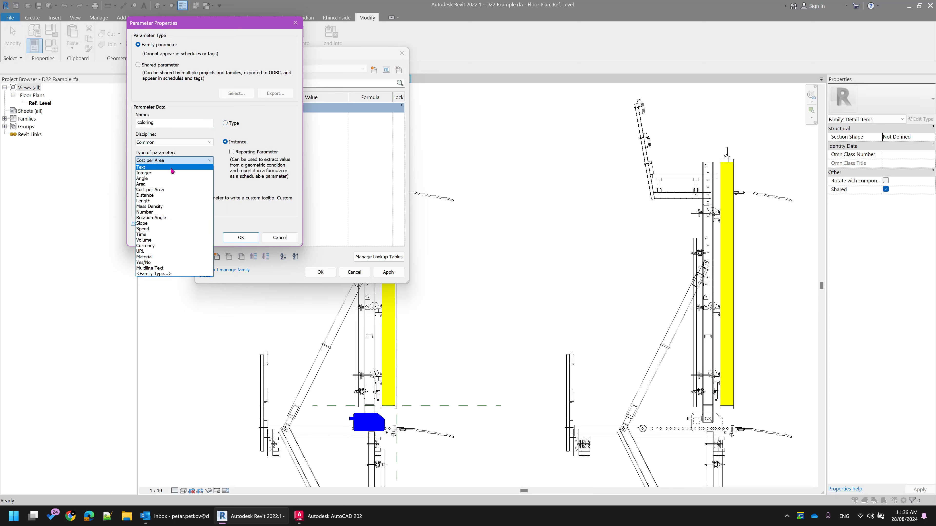
pyautogui.click(201, 157)
pyautogui.click(175, 162)
pyautogui.click(221, 180)
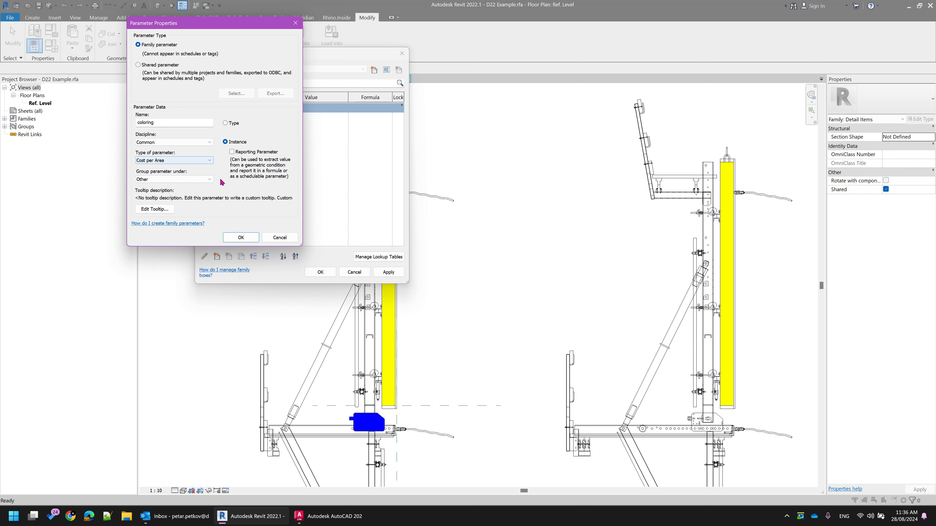
pyautogui.click(195, 162)
pyautogui.click(162, 263)
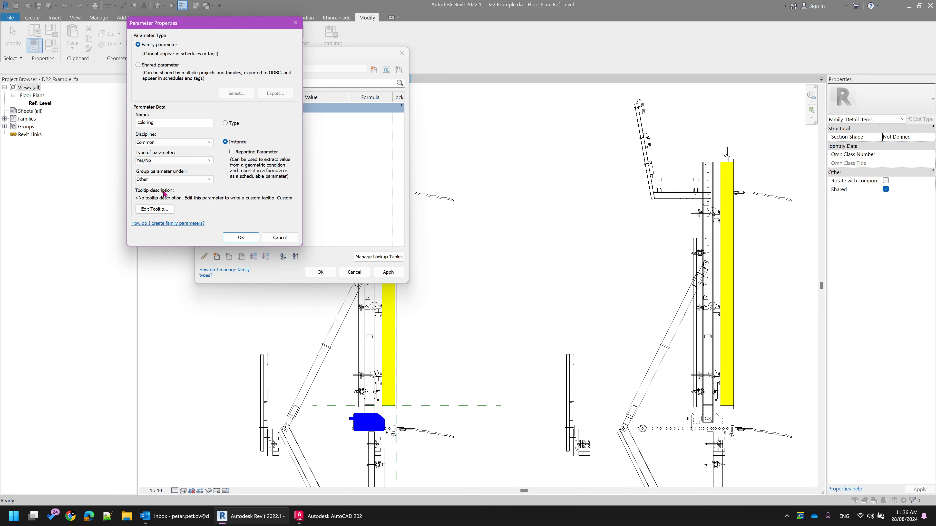
pyautogui.click(173, 180)
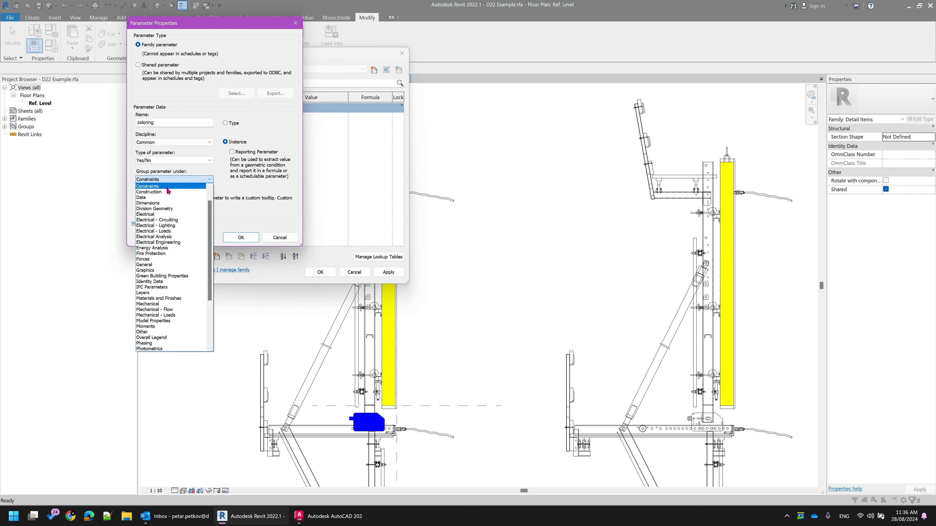
pyautogui.click(193, 186)
pyautogui.click(236, 237)
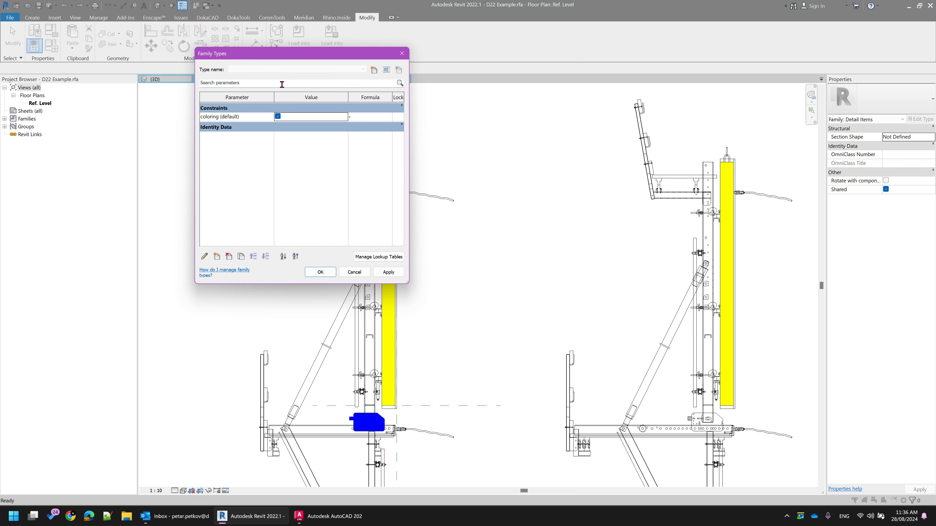
pyautogui.click(389, 272)
pyautogui.press('Escape')
# Select the three filled regions without the reference planes and associate their Visible property with the coloring family parameter
pyautogui.click(395, 176)
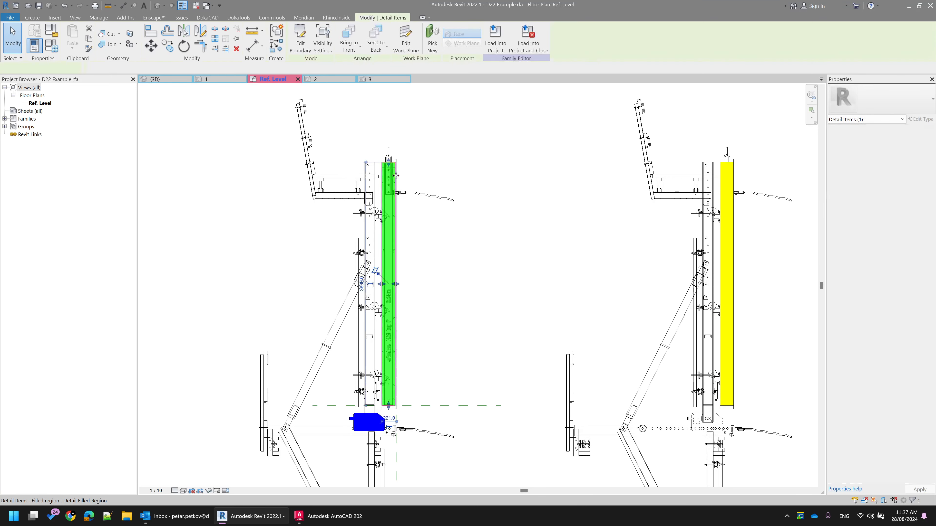
pyautogui.press('Escape')
pyautogui.scroll(-3, 304, 161)
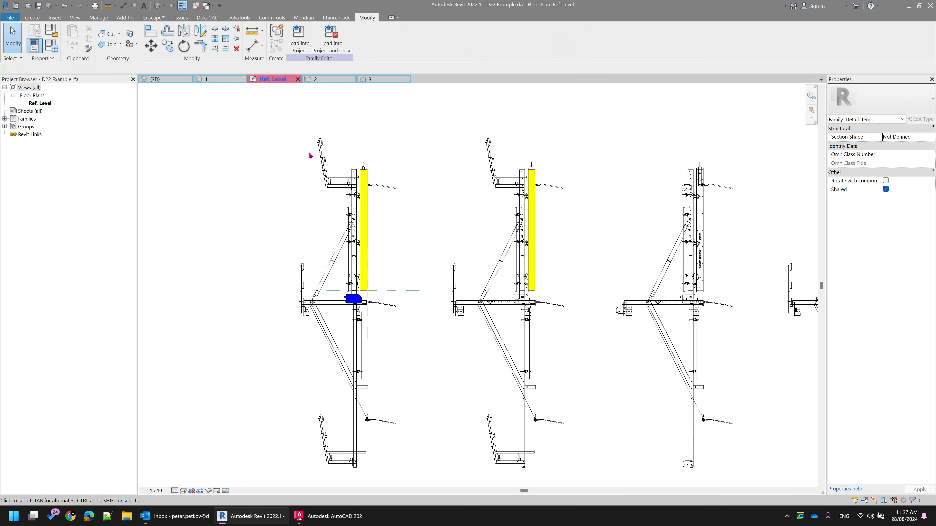
pyautogui.moveTo(309, 154); pyautogui.dragTo(573, 351)
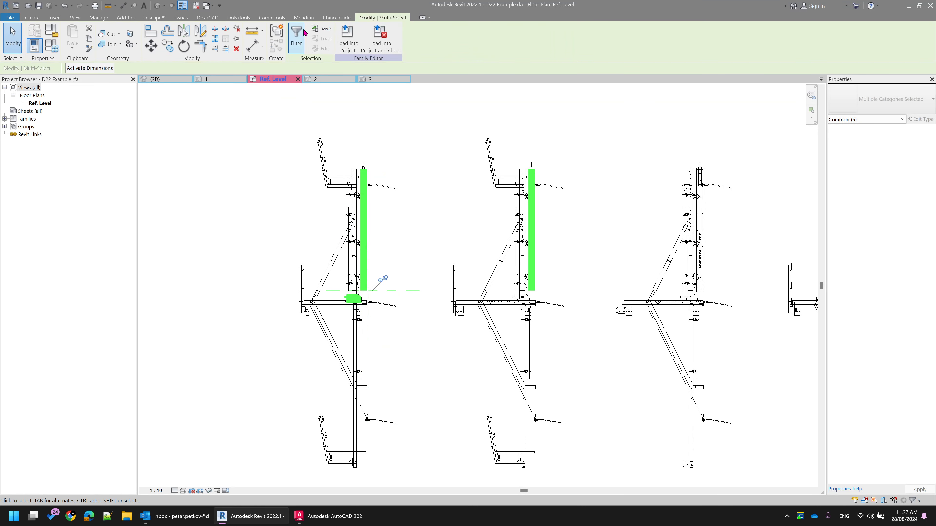
pyautogui.click(296, 36)
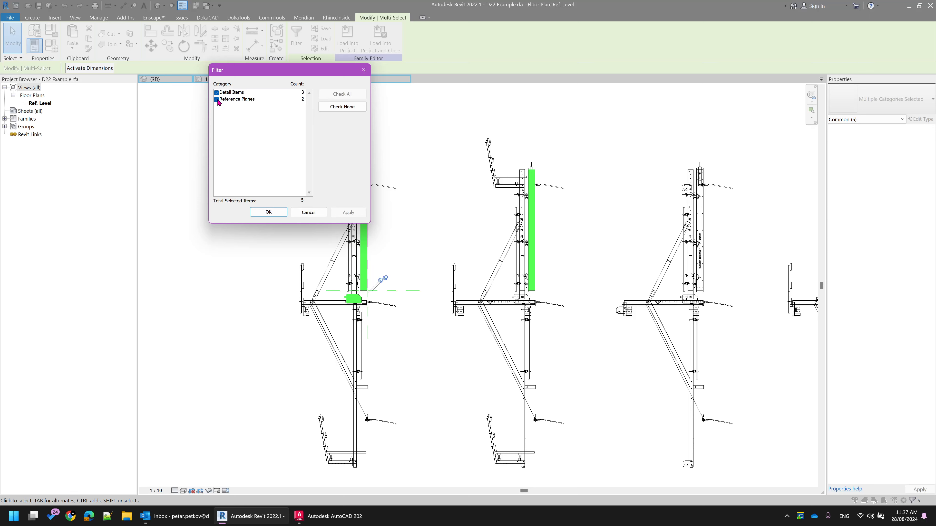
pyautogui.click(217, 100)
pyautogui.click(268, 213)
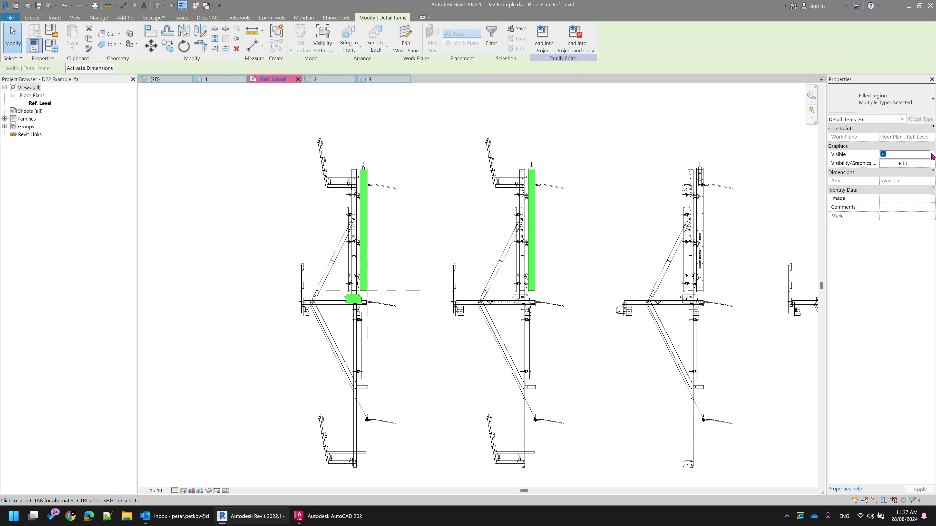
pyautogui.click(932, 155)
pyautogui.click(300, 125)
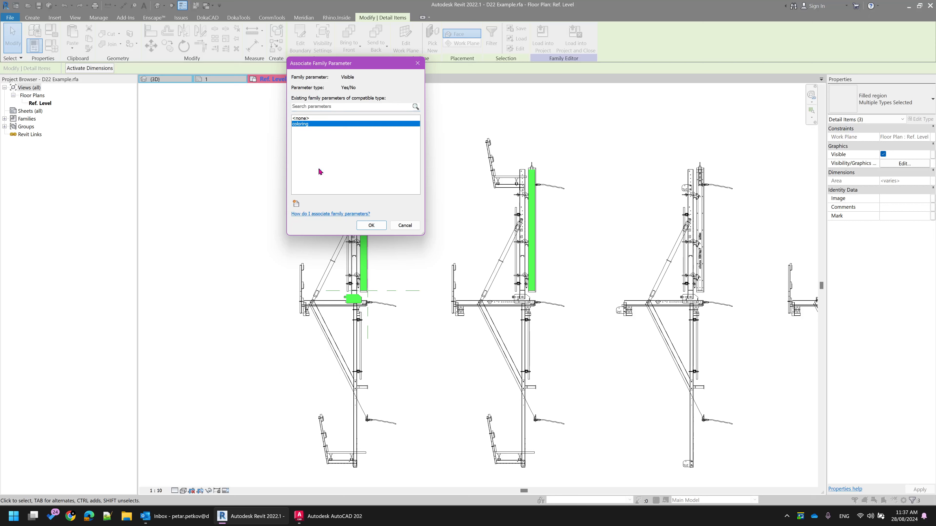
pyautogui.click(370, 225)
# Load the updated D22 Example family into the D22 Typical Sections project and review the typical sections on the placeholder sheet
pyautogui.click(589, 55)
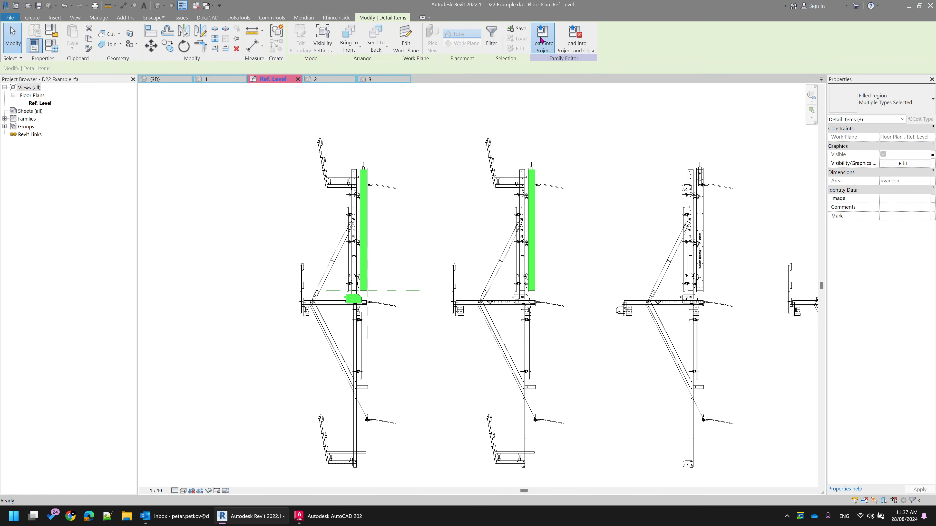
pyautogui.click(448, 250)
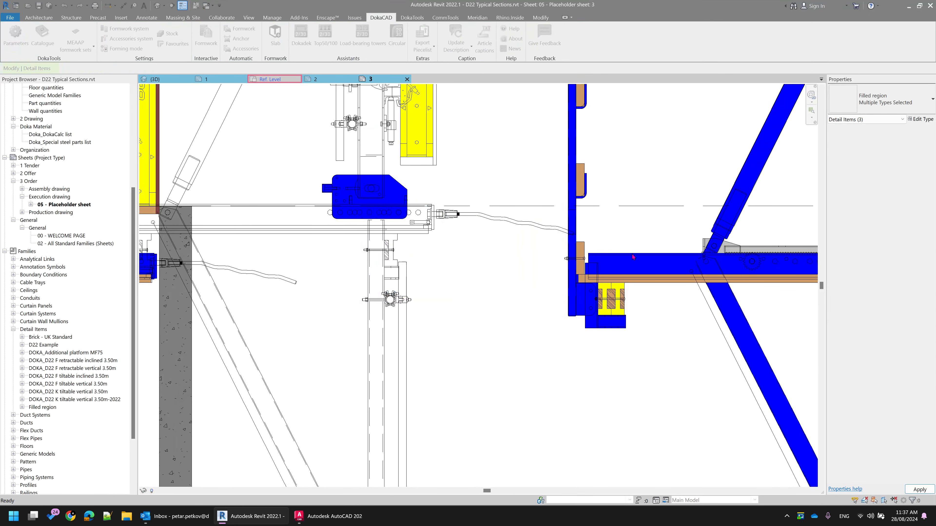
pyautogui.scroll(-2, 478, 176)
pyautogui.moveTo(478, 177); pyautogui.dragTo(474, 351, button='middle')
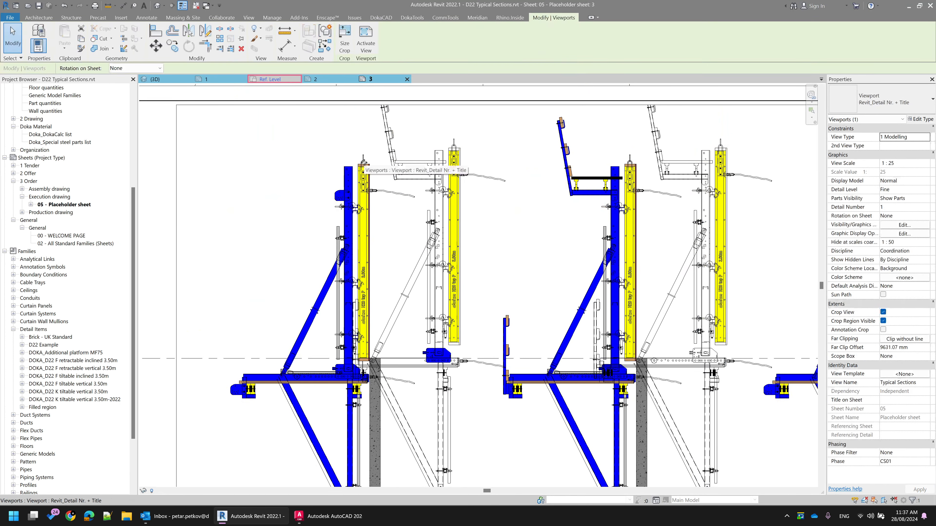
pyautogui.scroll(-2, 370, 227)
pyautogui.click(364, 235)
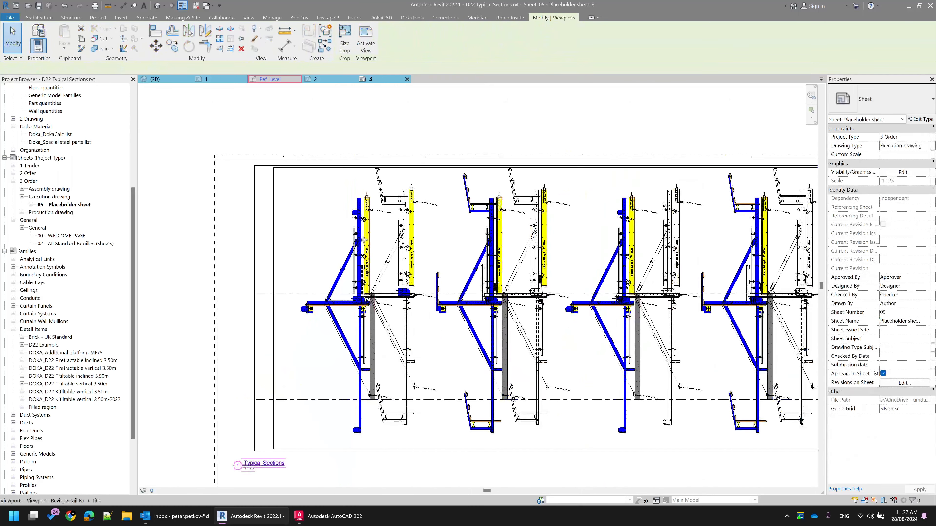
# Activate the Typical Sections viewport and delete the first three coloured DOKA_D22 detail items
pyautogui.doubleClick(334, 195)
pyautogui.scroll(-1, 334, 196)
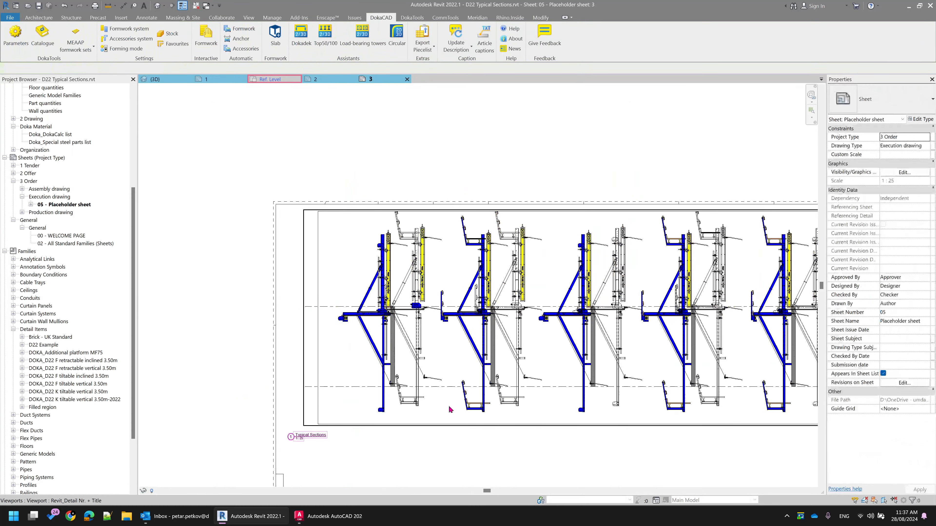
pyautogui.click(480, 364)
pyautogui.press('Delete')
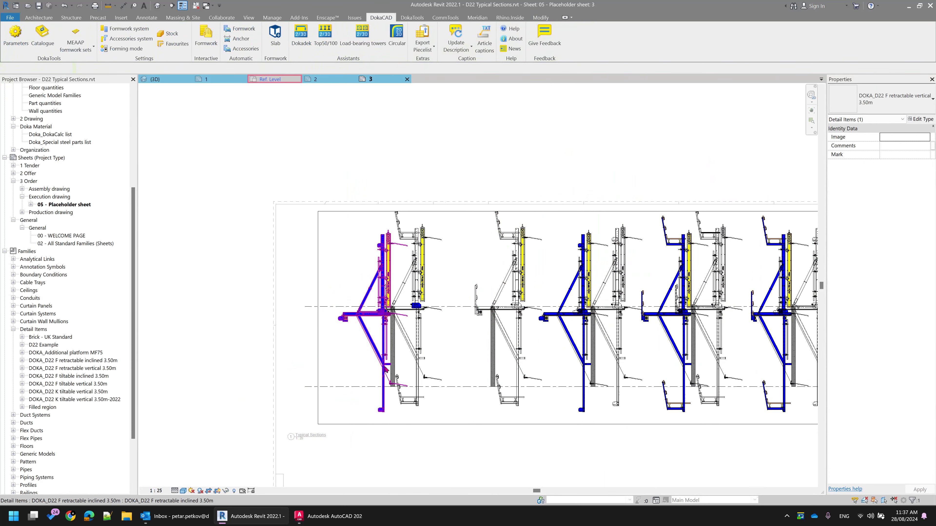
pyautogui.click(382, 347)
pyautogui.press('Delete')
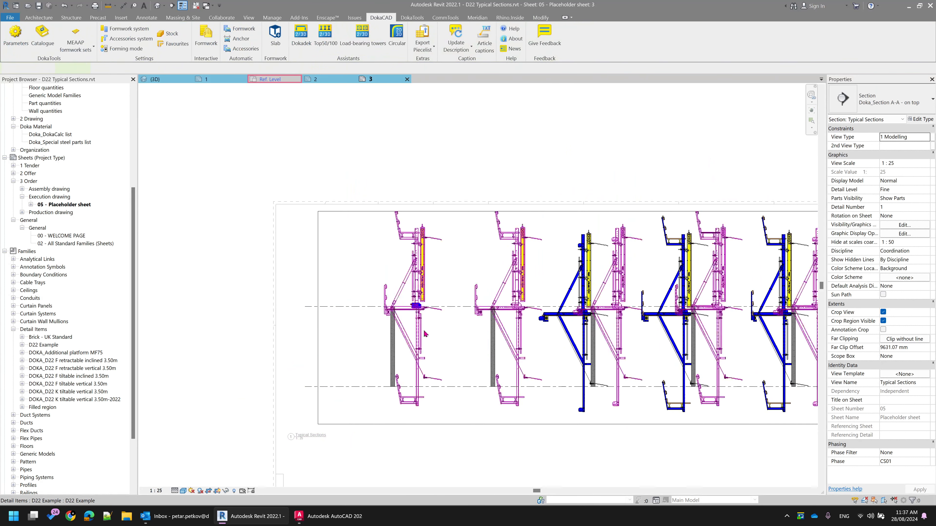
pyautogui.click(564, 326)
pyautogui.press('Delete')
# Toggle the coloring parameter of the D22 Example detail item off and back on
pyautogui.click(425, 250)
pyautogui.scroll(4, 460, 254)
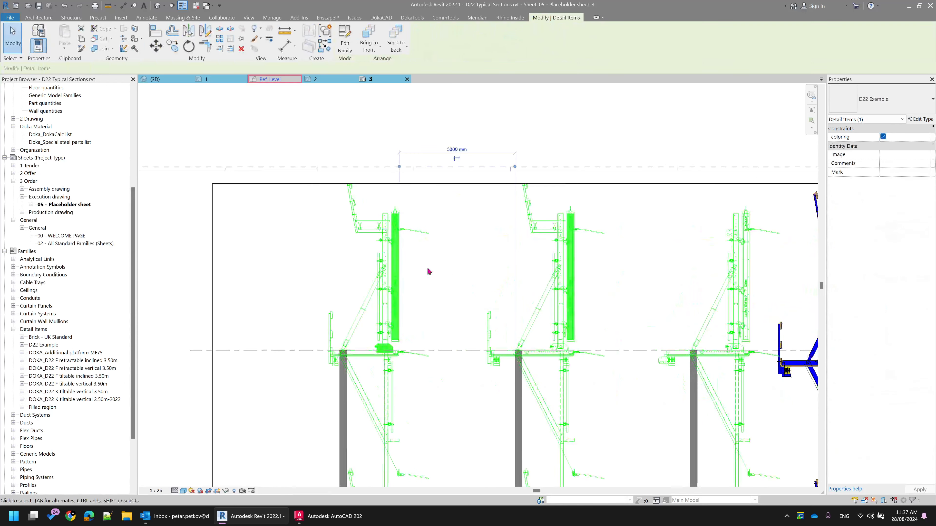
pyautogui.click(458, 271)
pyautogui.click(393, 266)
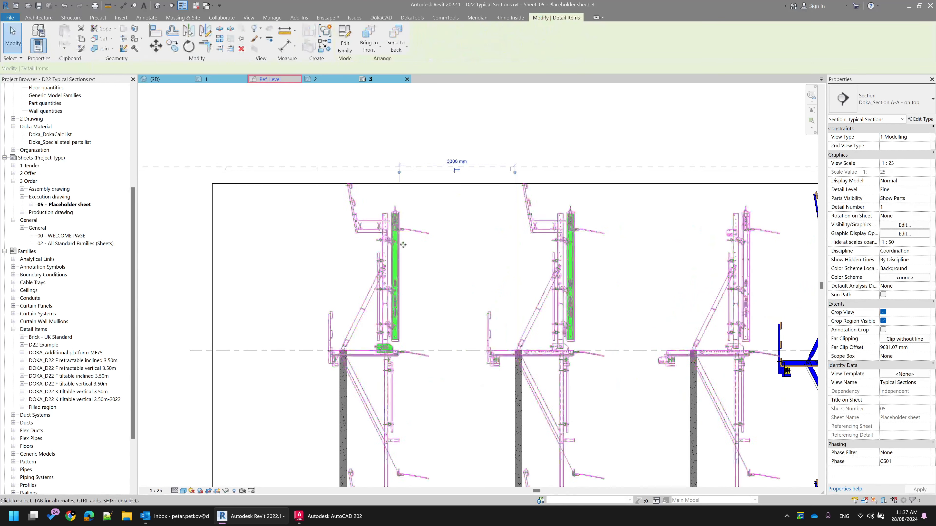
pyautogui.click(883, 137)
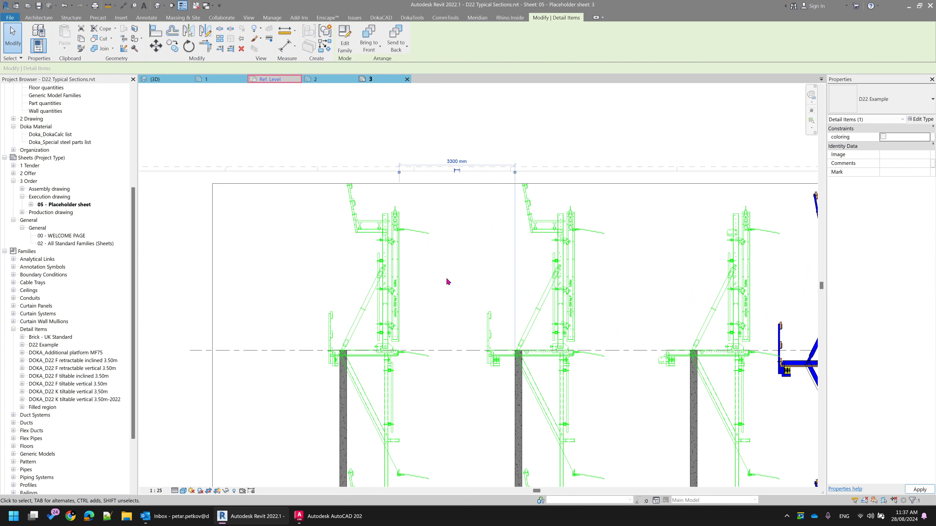
pyautogui.click(284, 264)
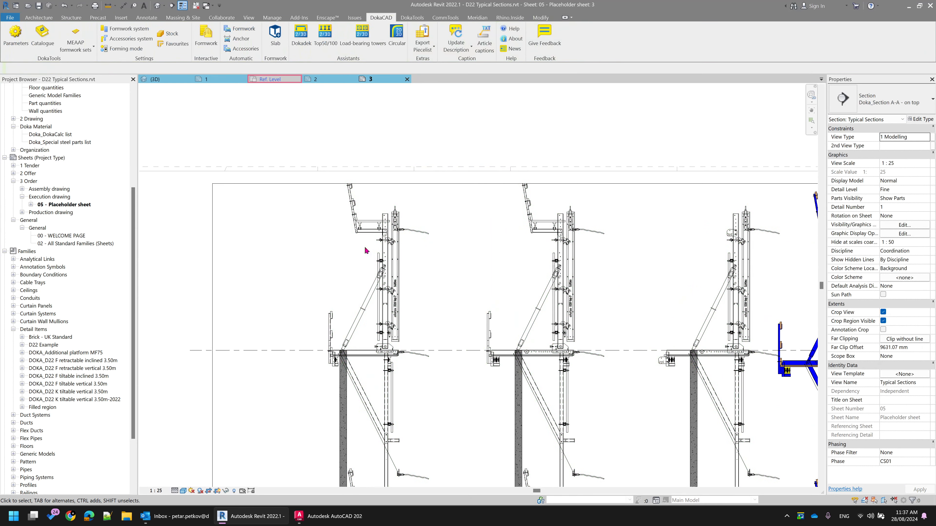
pyautogui.click(382, 255)
pyautogui.click(883, 137)
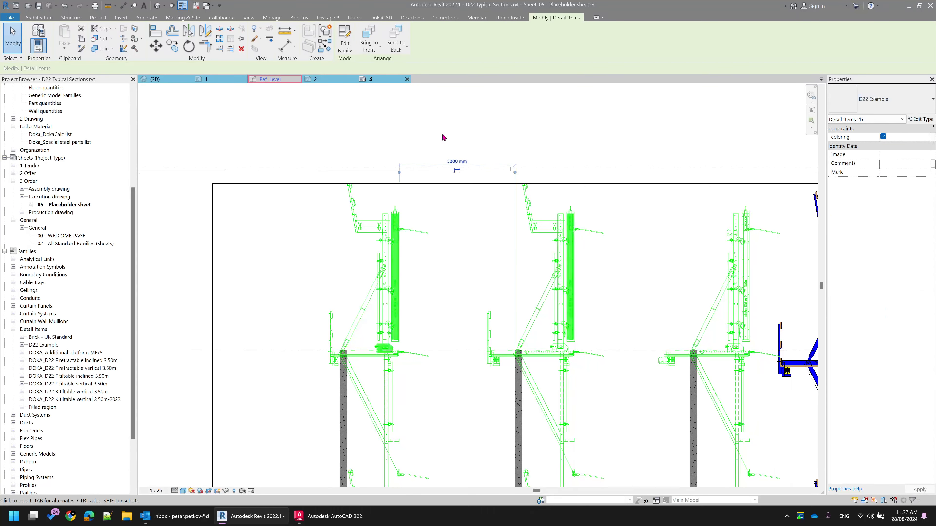
pyautogui.click(232, 202)
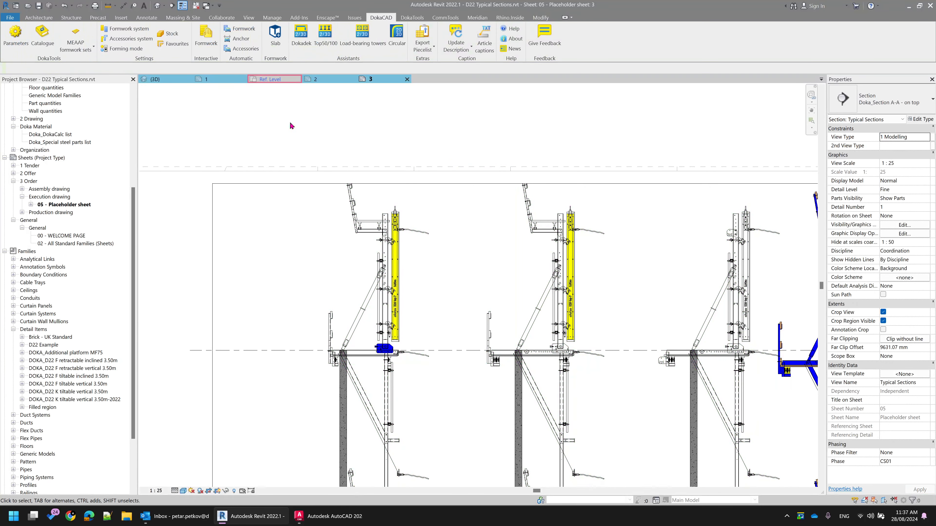
# Close the extra placeholder sheet views and delete the second section's yellow filled region in the D22 Example family
pyautogui.middleClick(339, 79)
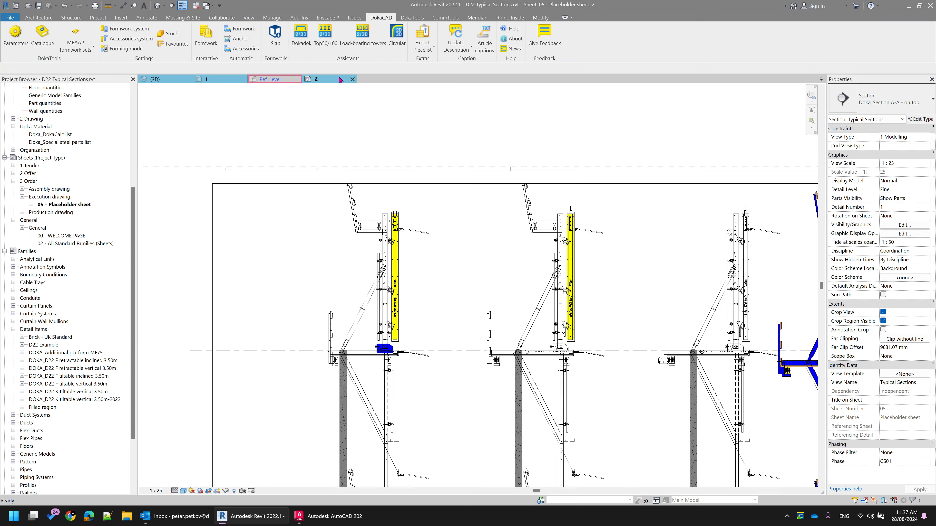
pyautogui.middleClick(348, 78)
pyautogui.scroll(-2, 435, 258)
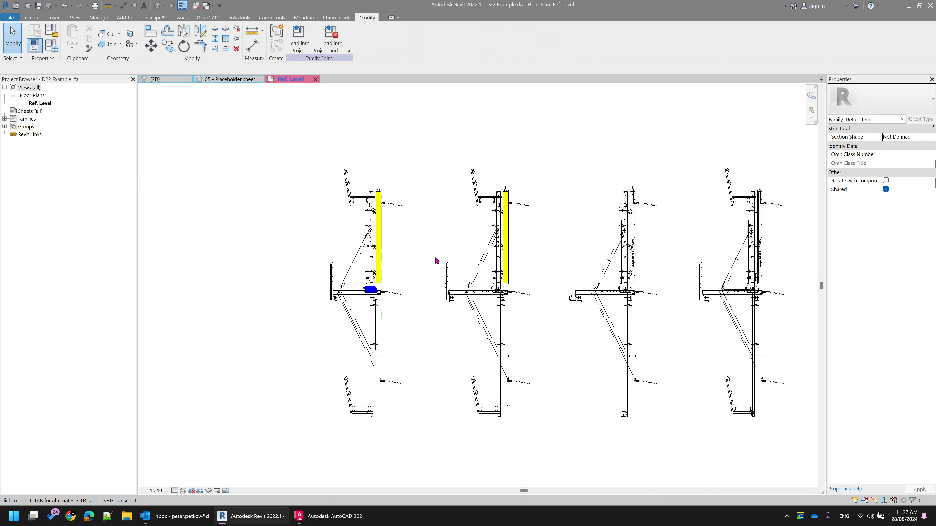
pyautogui.scroll(-2, 529, 243)
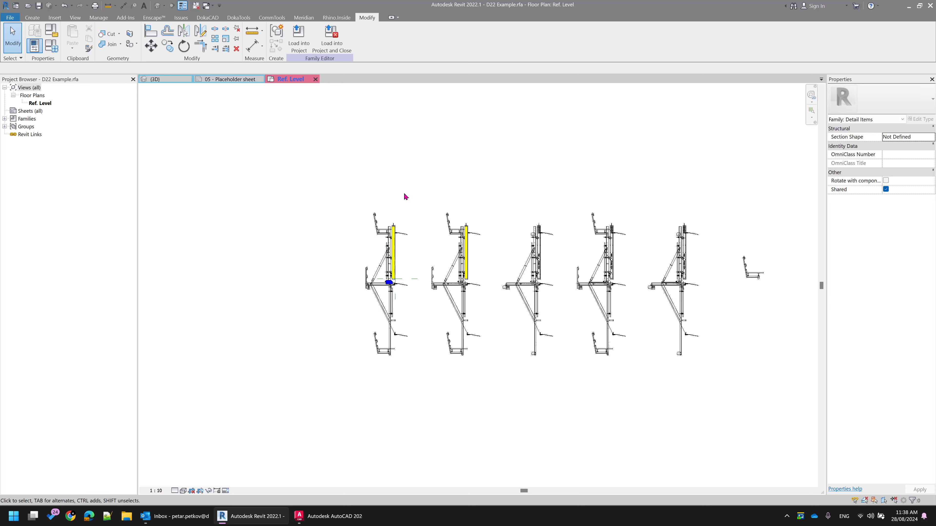
pyautogui.moveTo(404, 194); pyautogui.dragTo(746, 407)
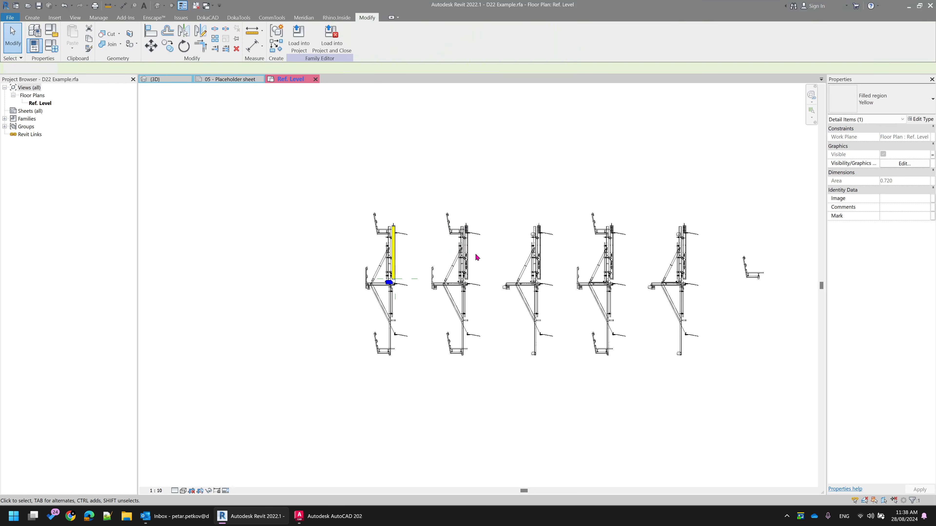
pyautogui.press('Escape')
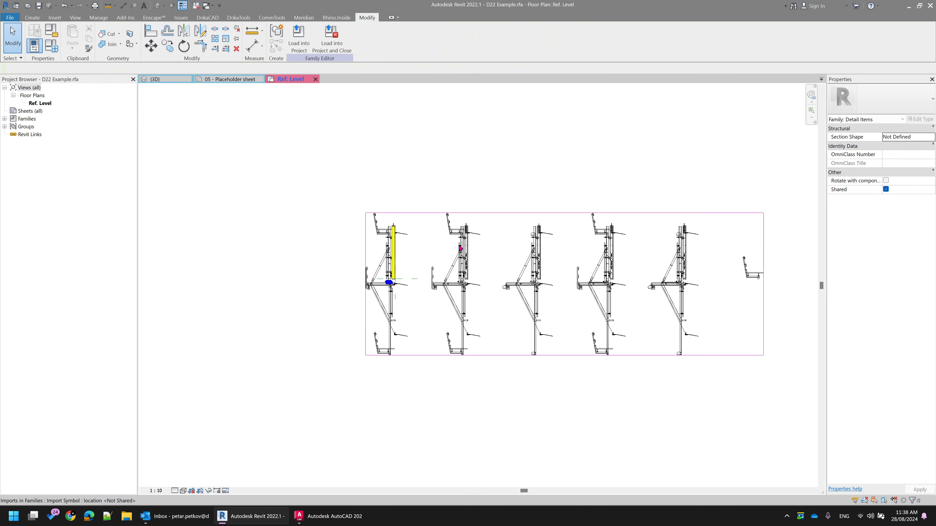
# Partially explode the imported D22 K tiltable vertical 3.50m.dwg symbol into its individual sections
pyautogui.click(468, 253)
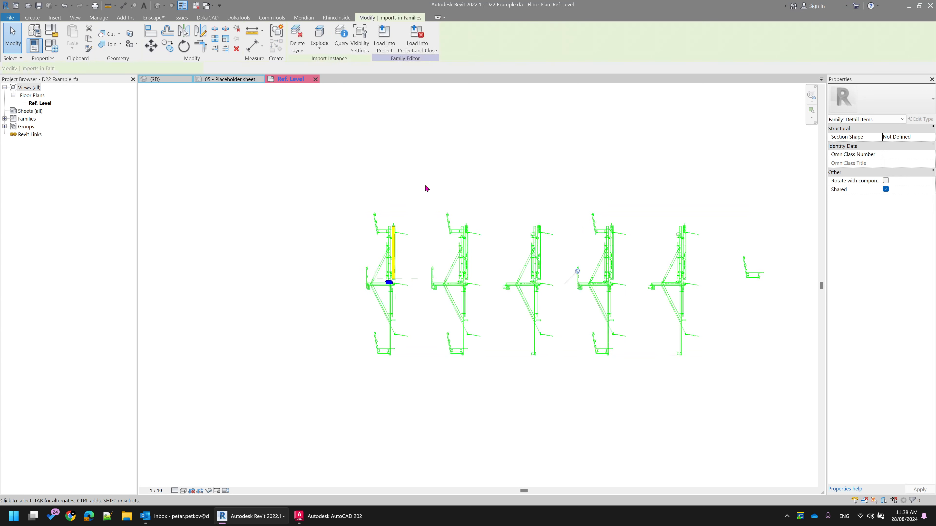
pyautogui.click(319, 49)
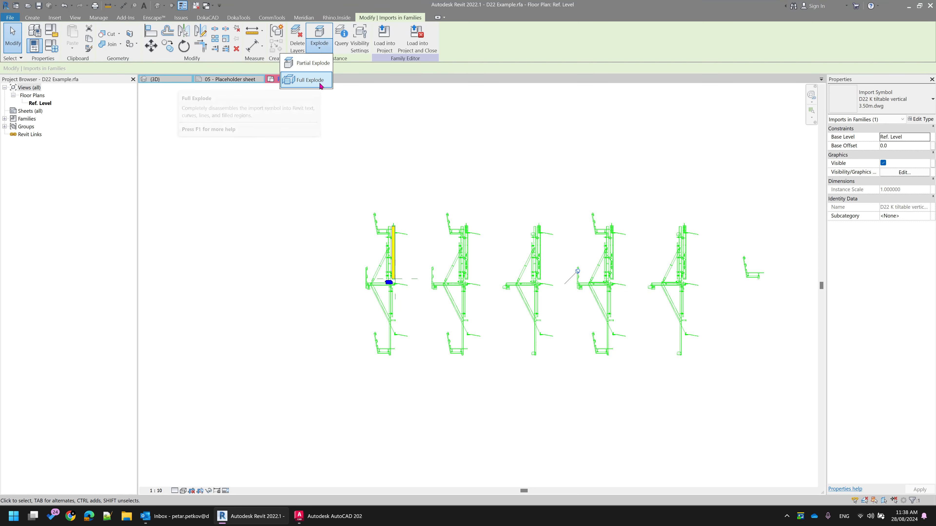
pyautogui.click(313, 65)
# Delete the other four sections and the separate platform, keeping only the first coloured section in the family
pyautogui.click(463, 252)
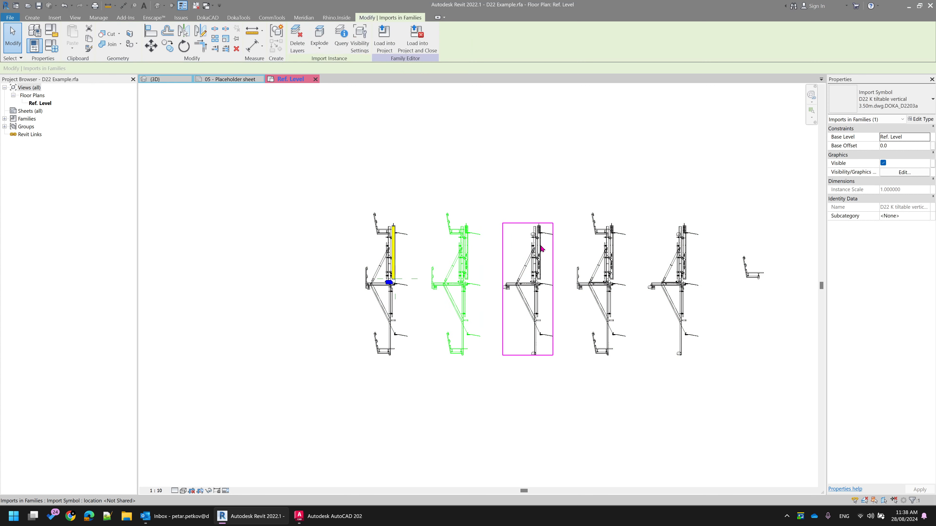
pyautogui.click(539, 248)
pyautogui.click(597, 240)
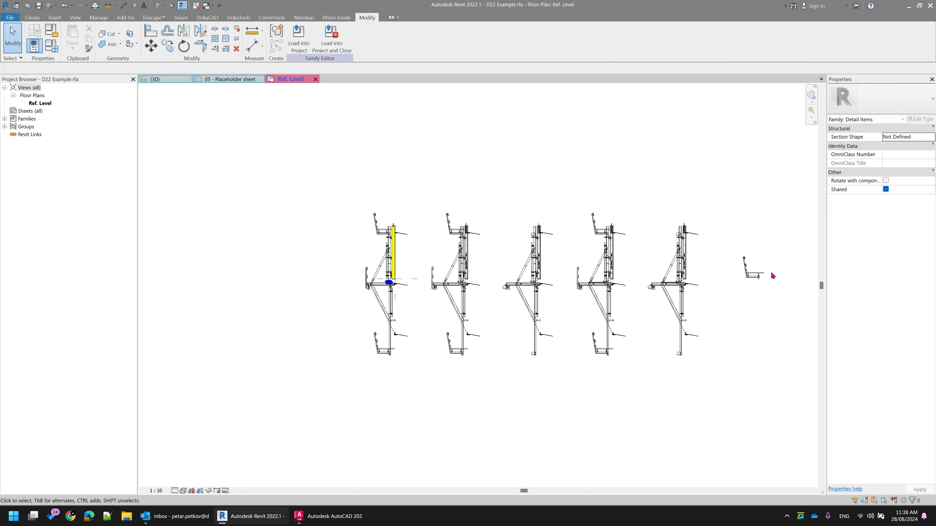
pyautogui.moveTo(420, 171); pyautogui.dragTo(774, 401)
pyautogui.press('Delete')
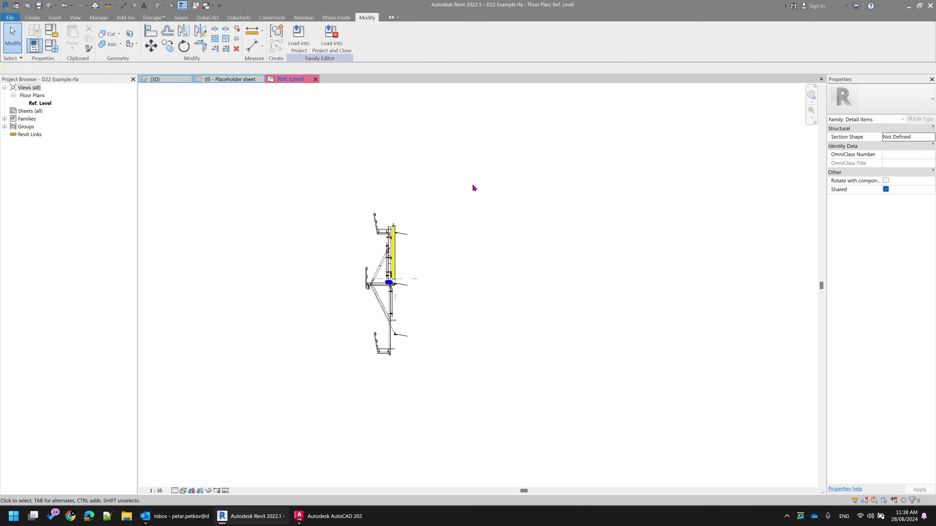
# Purge all unused items from the D22 Example family
pyautogui.middleClick(474, 184)
pyautogui.middleClick(487, 185)
pyautogui.middleClick(488, 183)
pyautogui.press('p')
pyautogui.press('u')
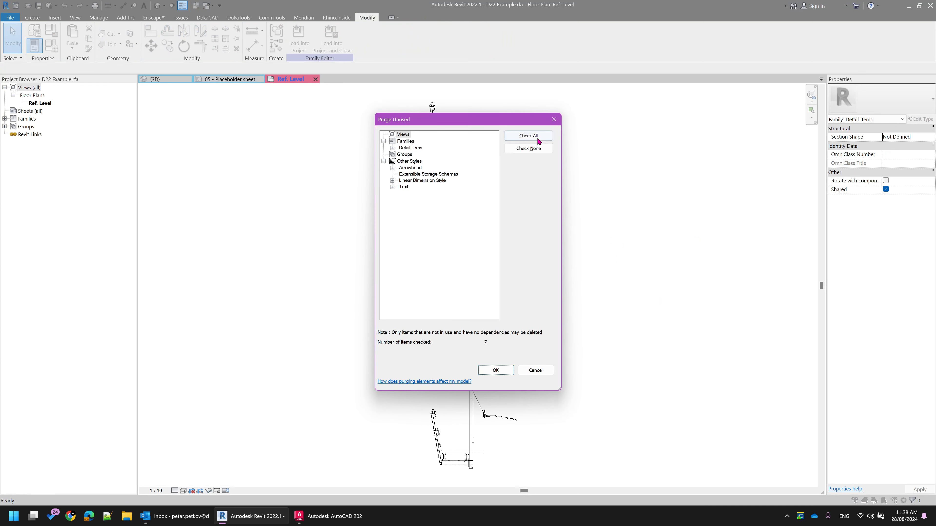
pyautogui.click(528, 135)
pyautogui.click(496, 370)
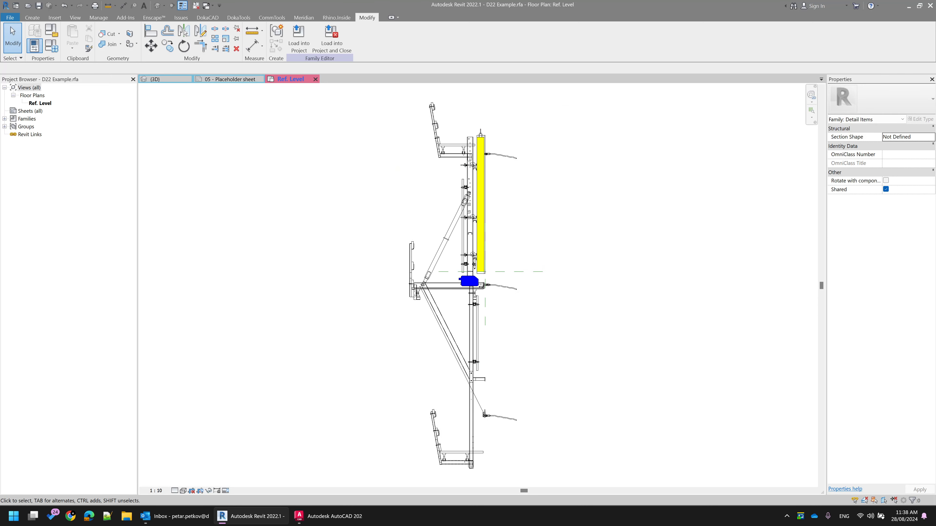